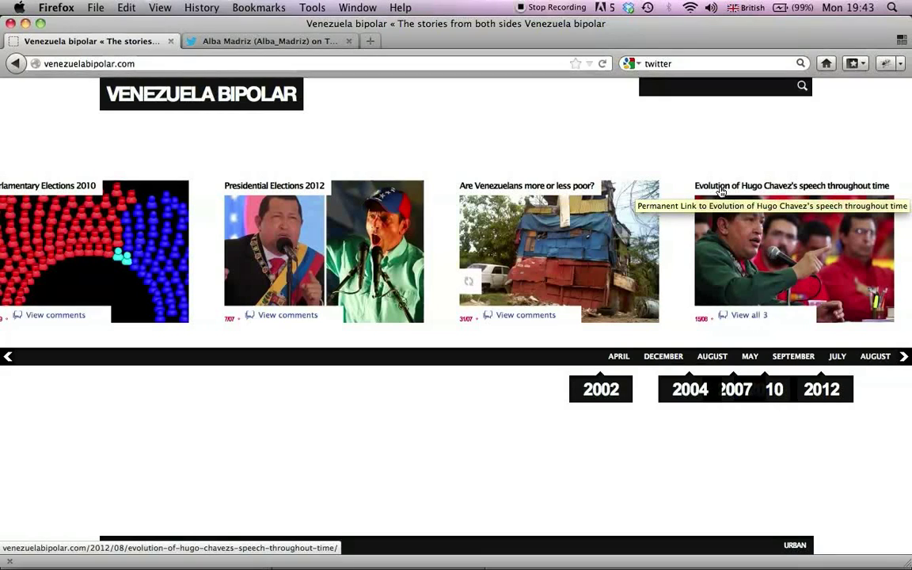
Open the article on the evolution of Hugo Chavez's speech throughout time and browse its timeline from 1999 into the mid-2000s.
left_click(720, 192)
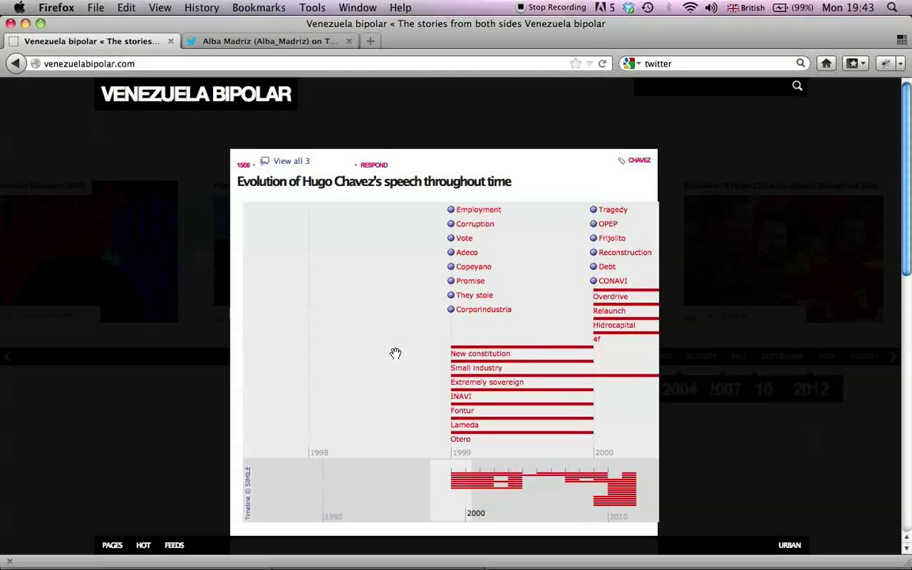
scroll(395, 353, "right", 7)
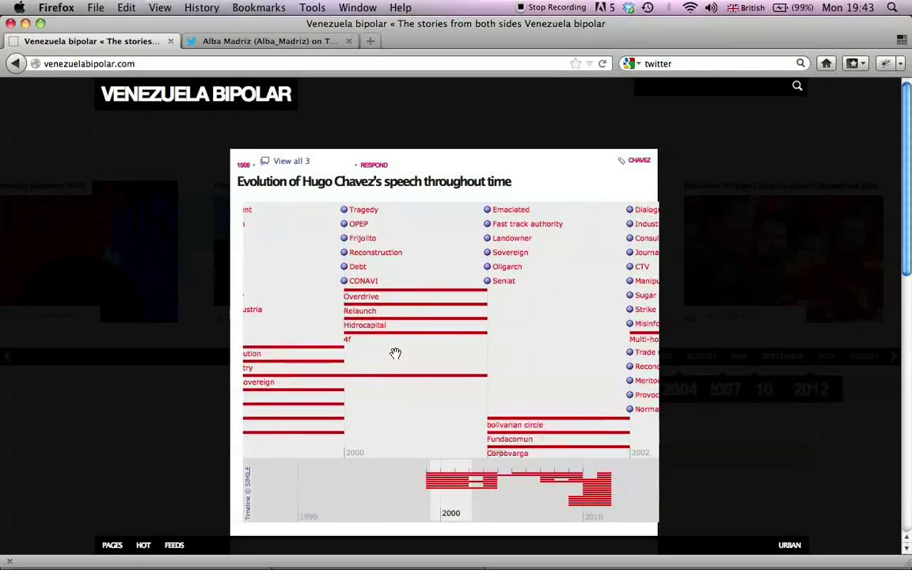
scroll(395, 353, "right", 8)
scroll(395, 354, "right", 6)
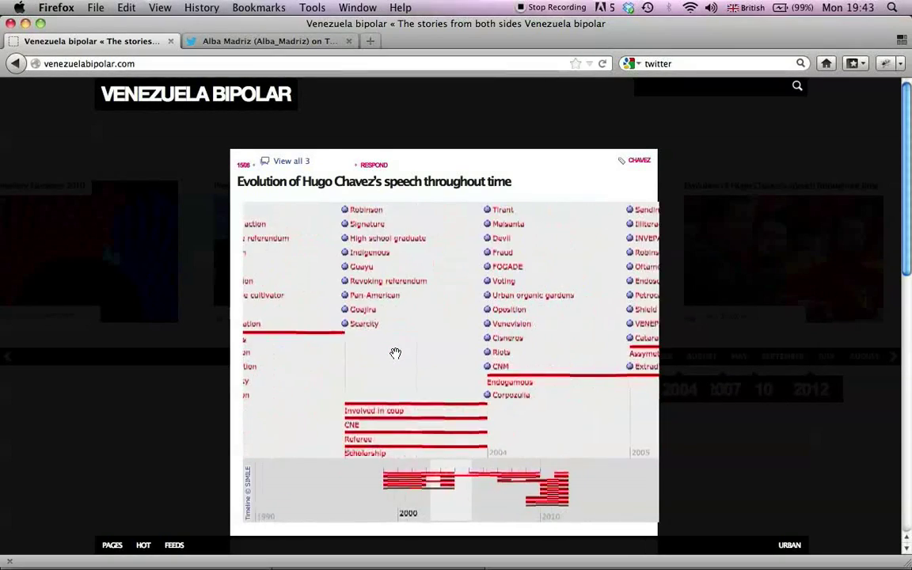
left_click(510, 270)
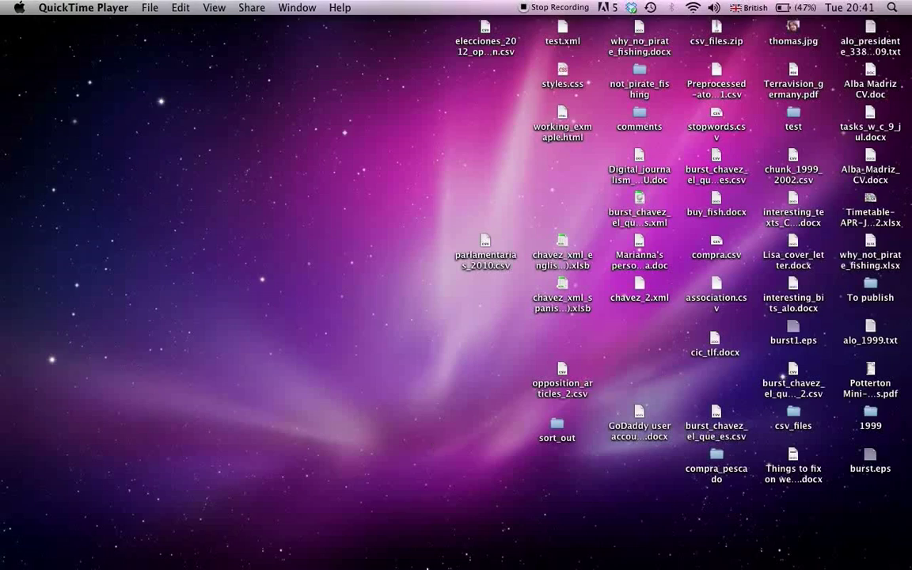
Switch to Firefox and look through the Aló Presidente transcript downloads and the "dta one click" add-on search results.
mouse_move(383, 564)
left_click(252, 531)
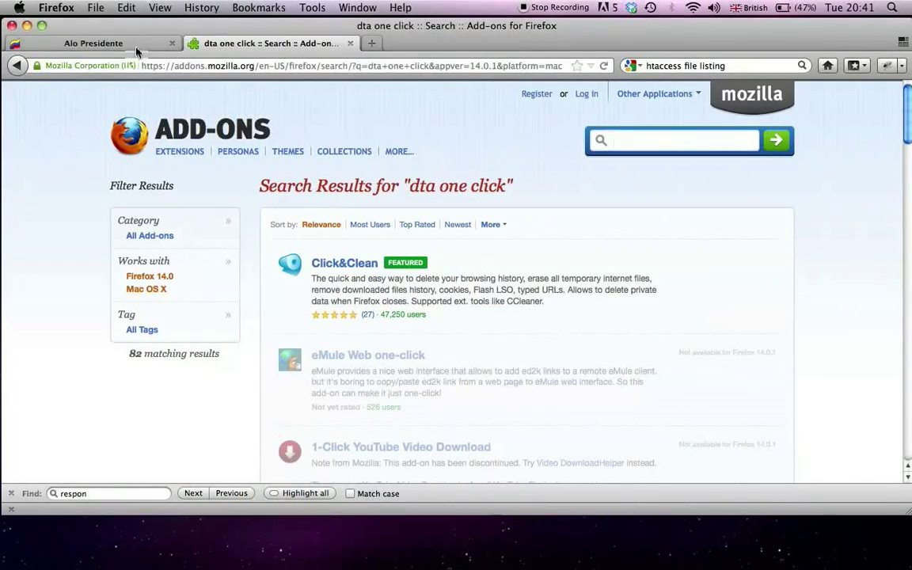
left_click(121, 43)
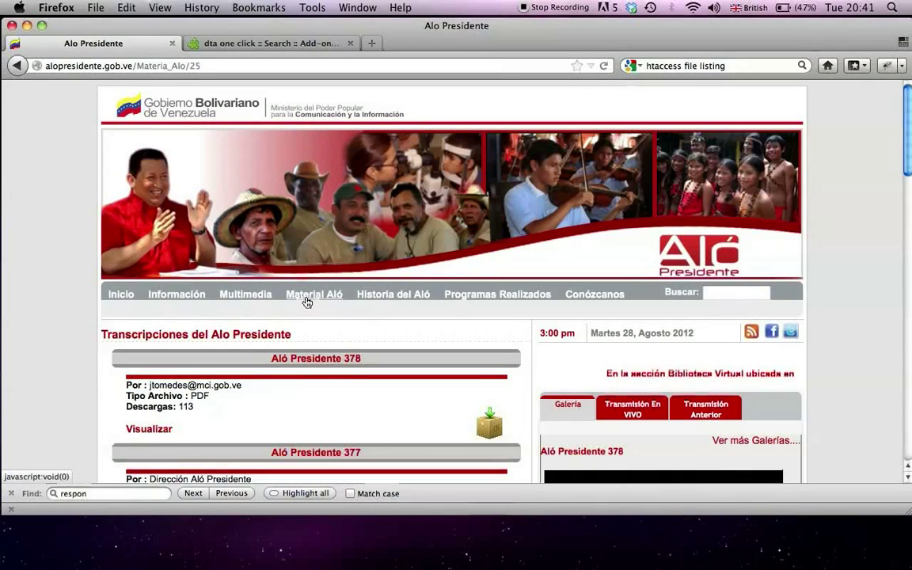
mouse_move(308, 303)
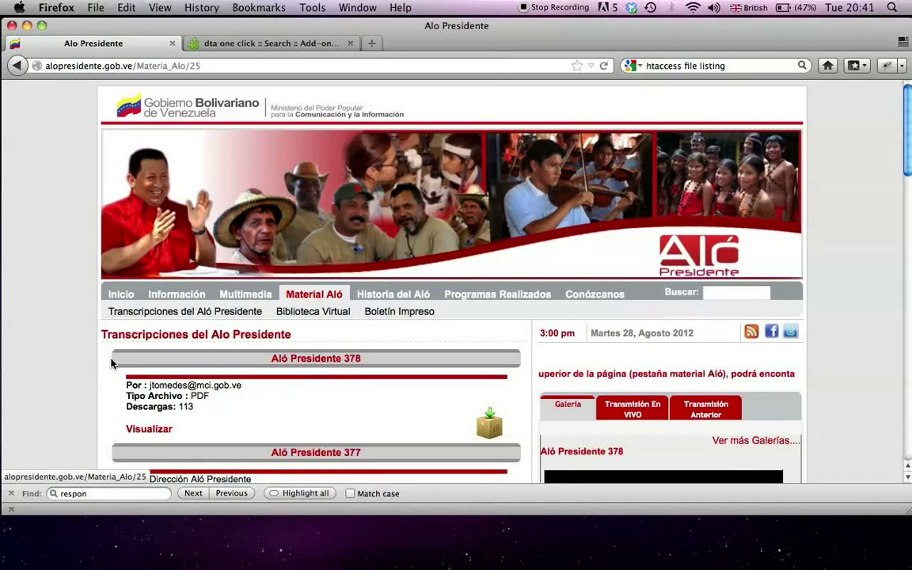
scroll(81, 367, "down", 8)
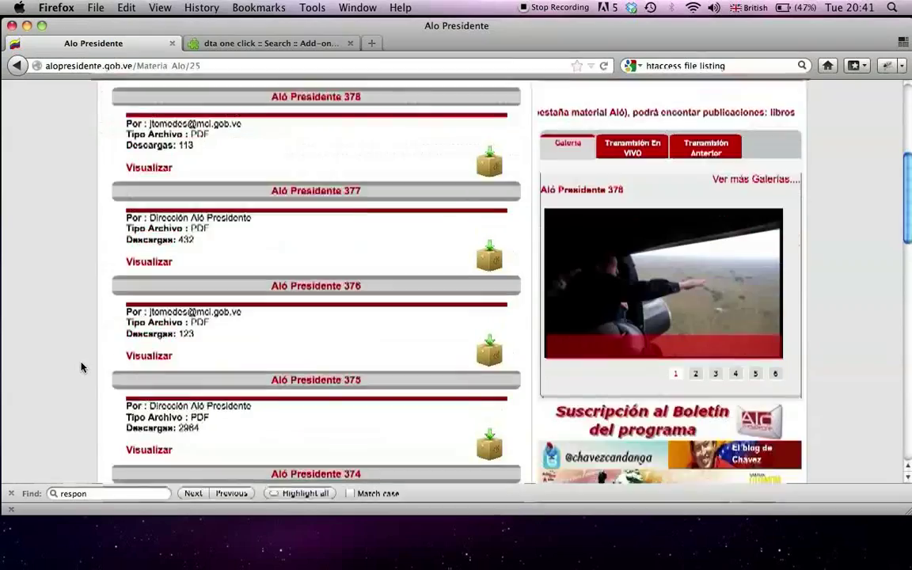
scroll(81, 366, "down", 6)
scroll(80, 367, "up", 12)
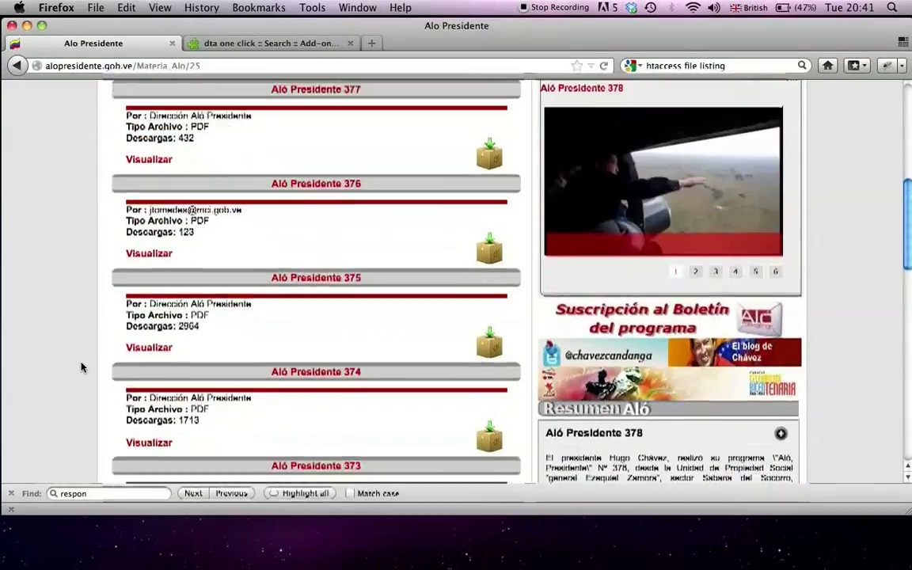
scroll(81, 366, "up", 2)
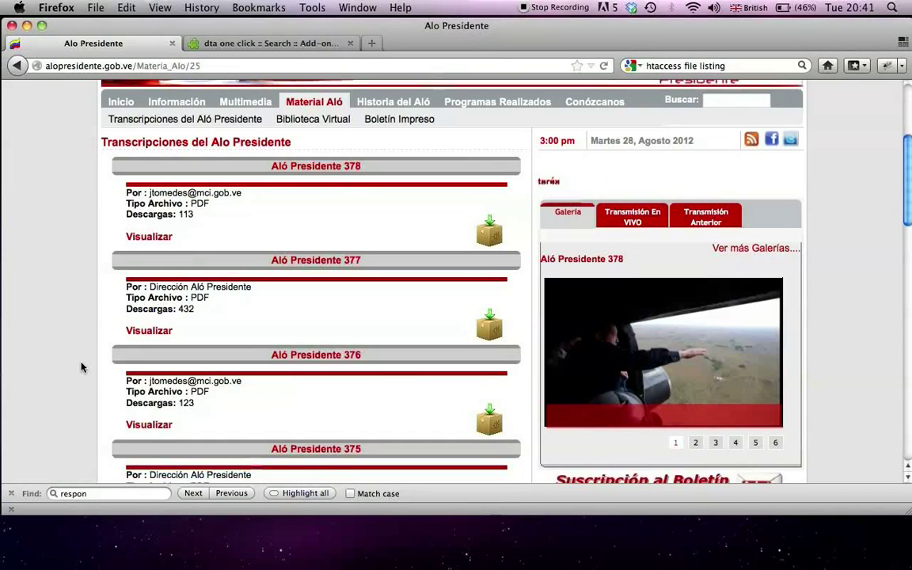
left_click(220, 48)
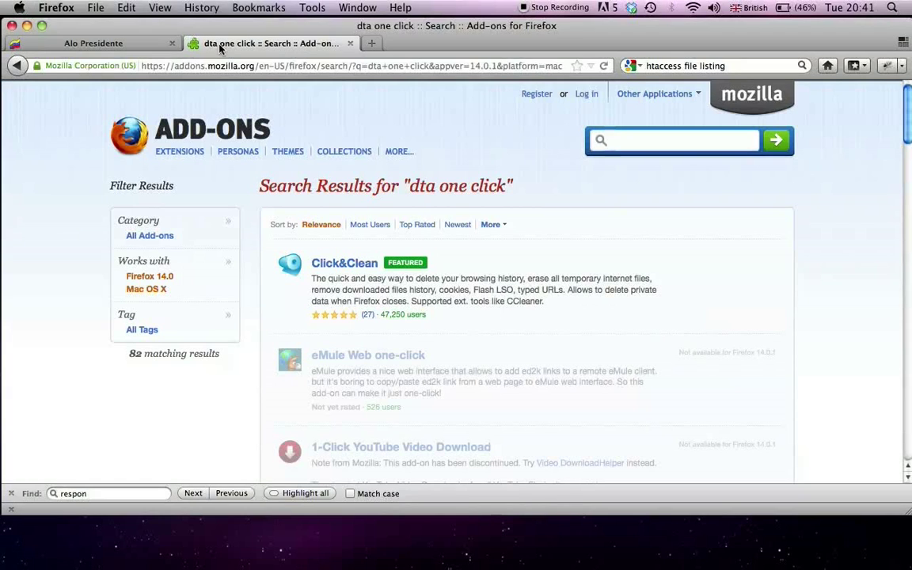
left_click(121, 41)
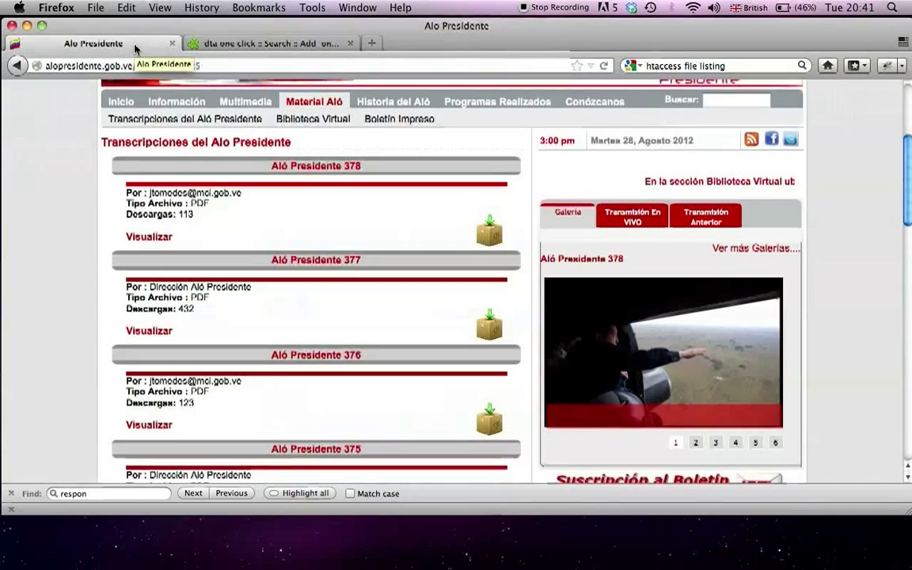
Select DownThemAll in the download options for the Aló Presidente 378 PDF, and dismiss the dialog.
left_click(490, 231)
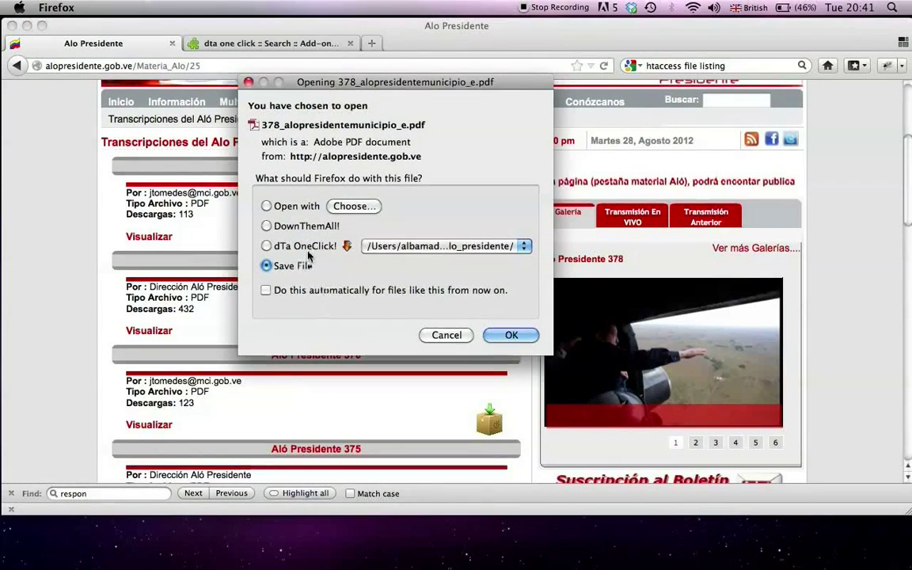
left_click(305, 227)
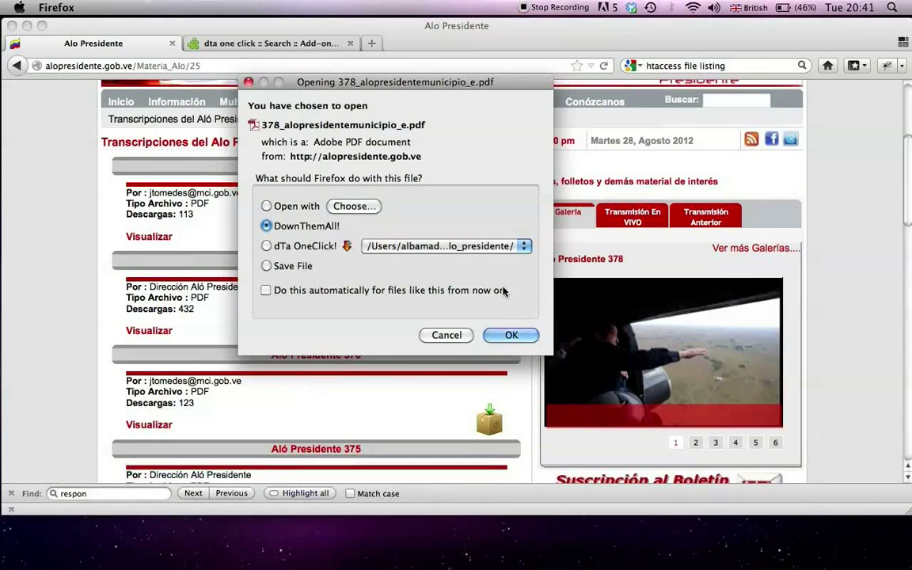
left_click(511, 336)
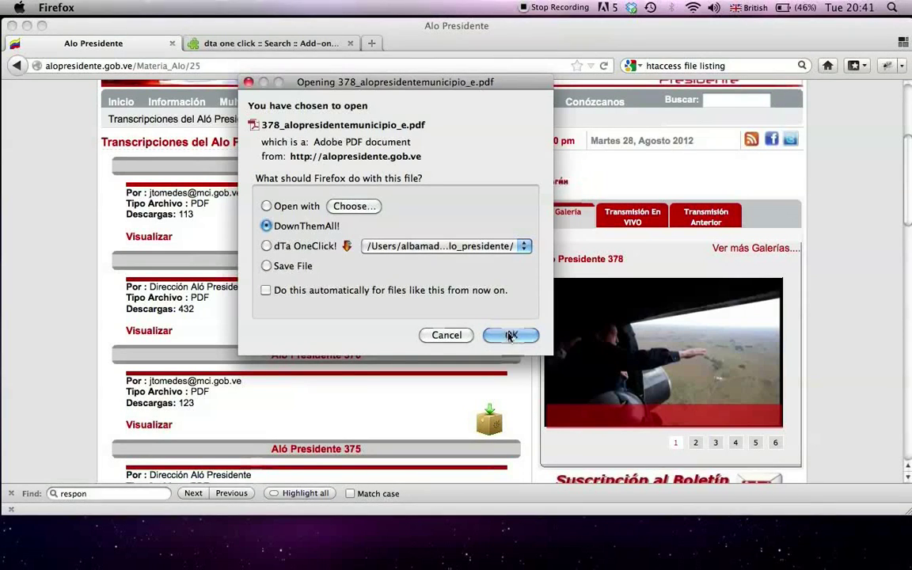
left_click(248, 82)
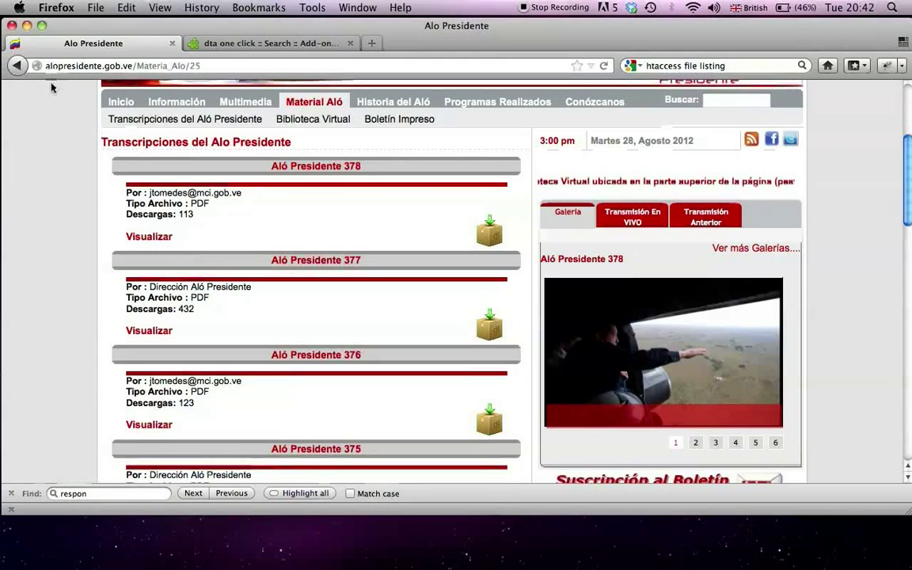
Minimize the Firefox window and search the Mac for "tika" with Spotlight.
left_click(27, 27)
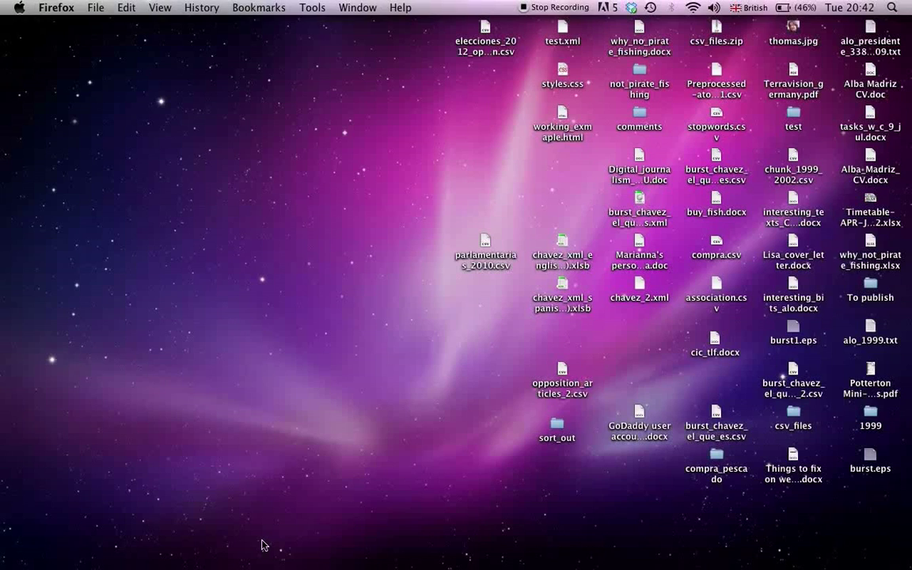
left_click(891, 8)
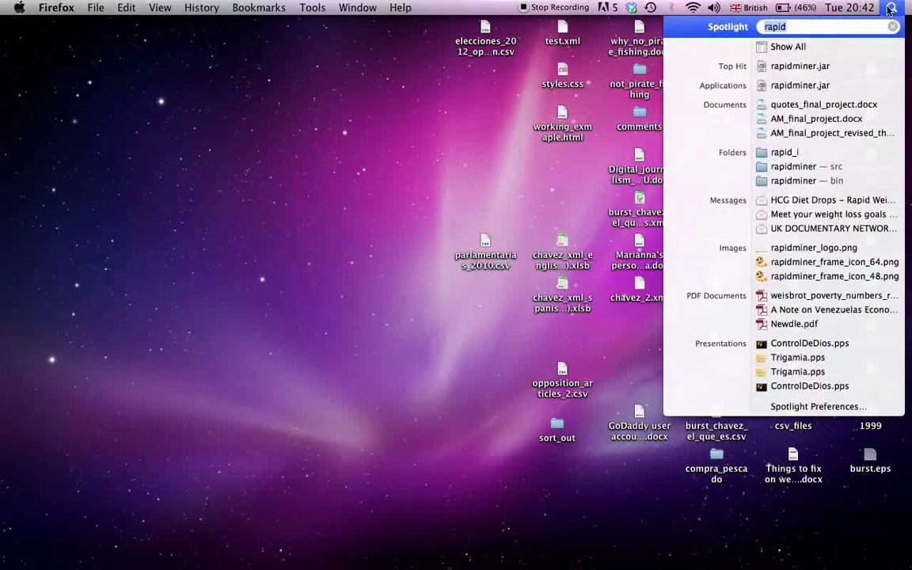
type("tika")
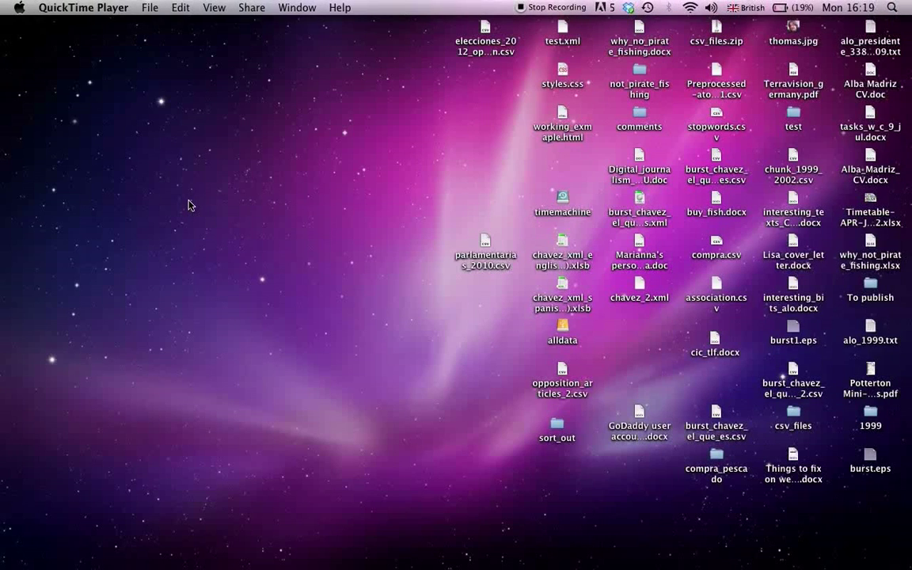
Switch to TextWrangler with tikatest.sh and highlight the folder path on its FILES line.
mouse_move(336, 554)
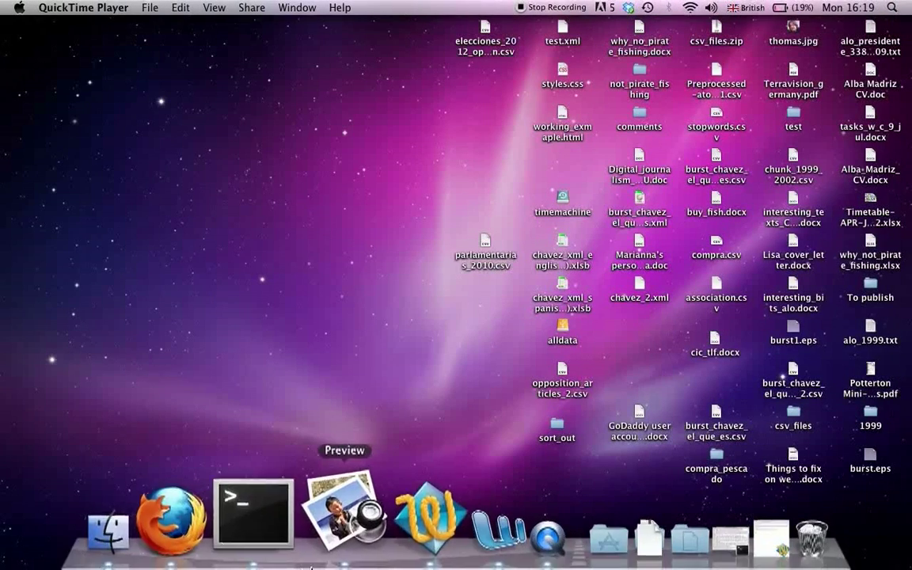
left_click(361, 536)
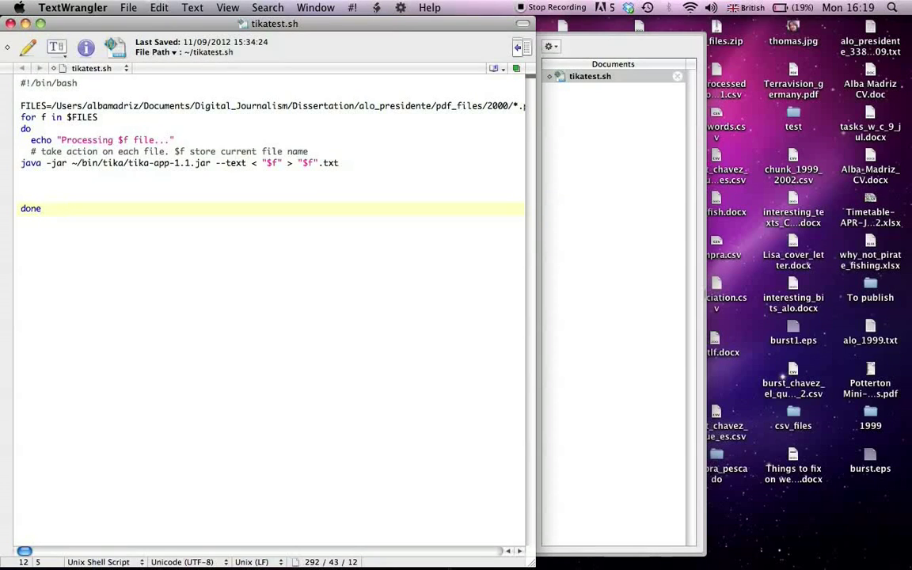
left_click_drag(55, 105, 513, 105)
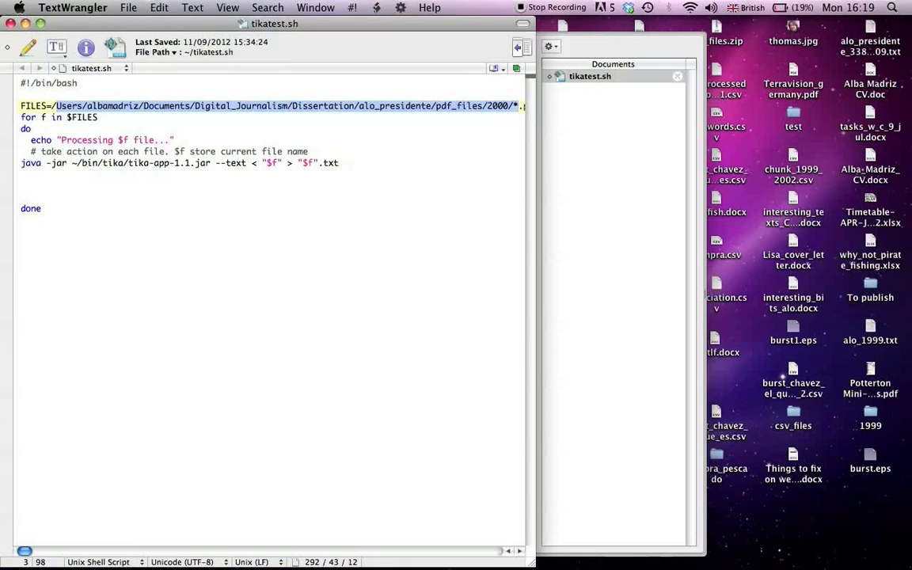
left_click(21, 197)
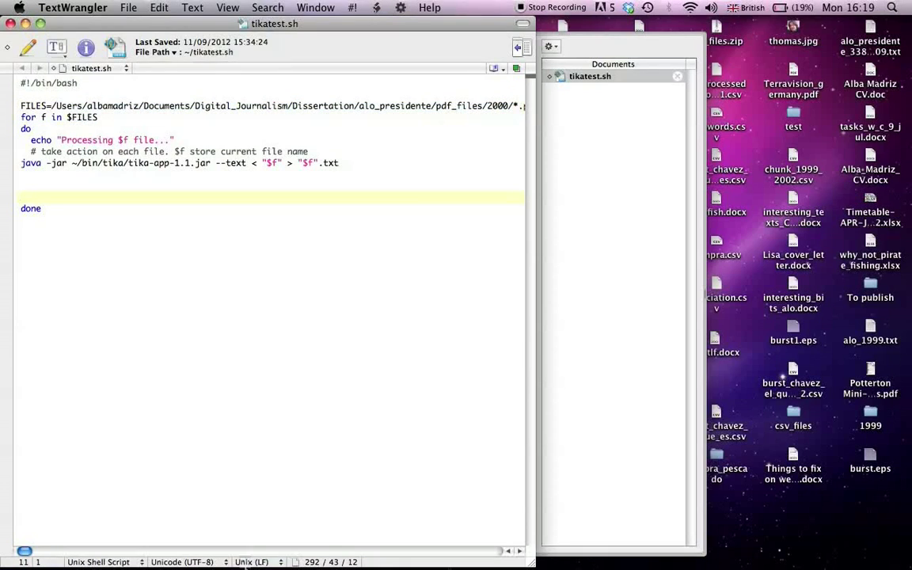
In Finder, show the file info of alopresidente49campodecar.pdf in the Documents pdf_files/2000 folder and highlight its location path.
left_click(225, 528)
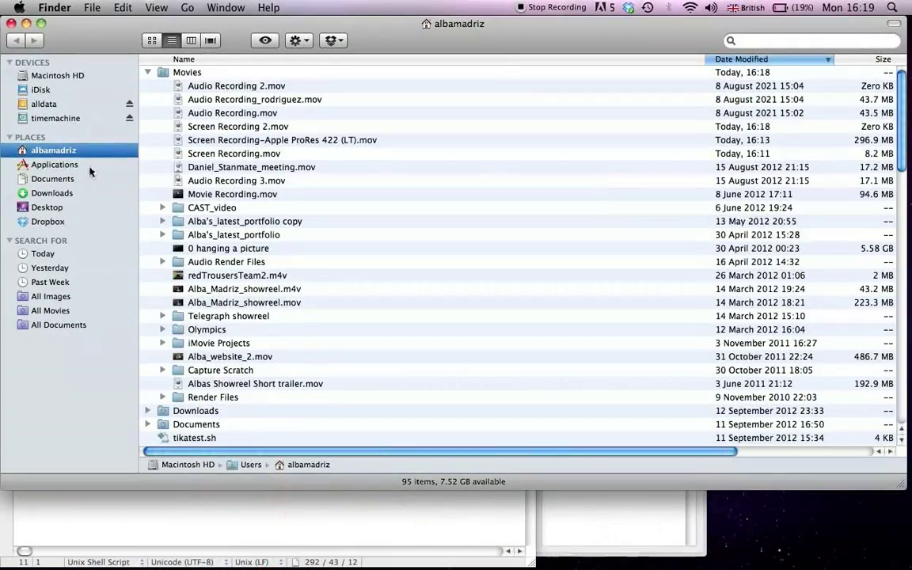
left_click(61, 179)
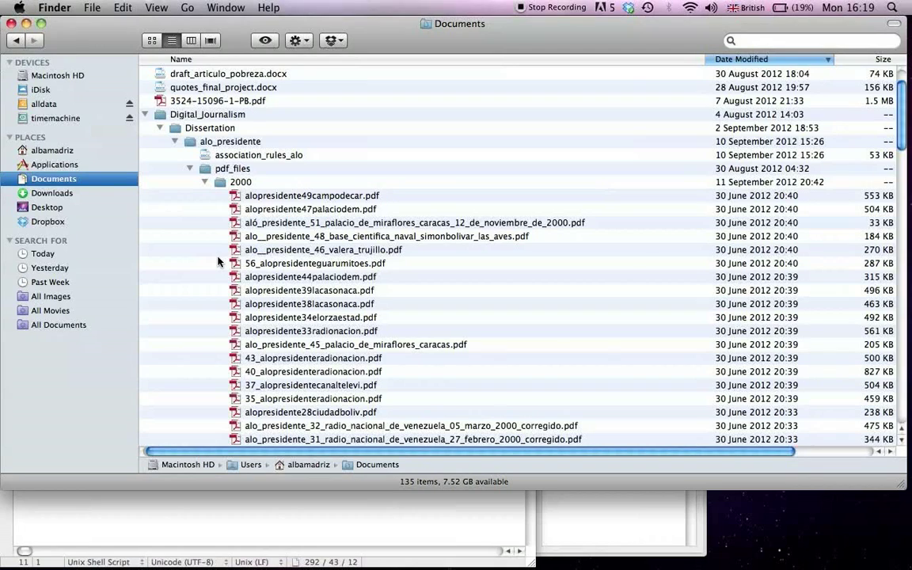
left_click(264, 199)
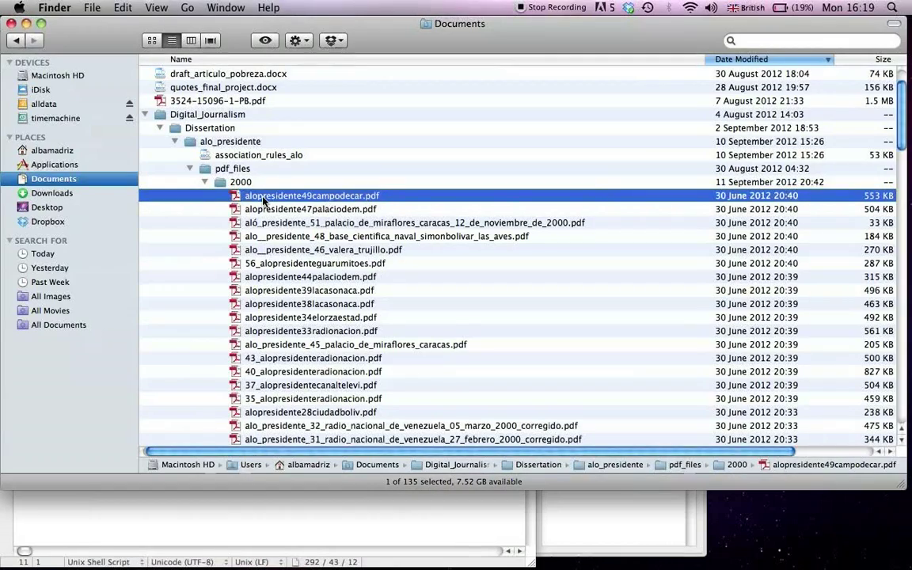
key("super+i")
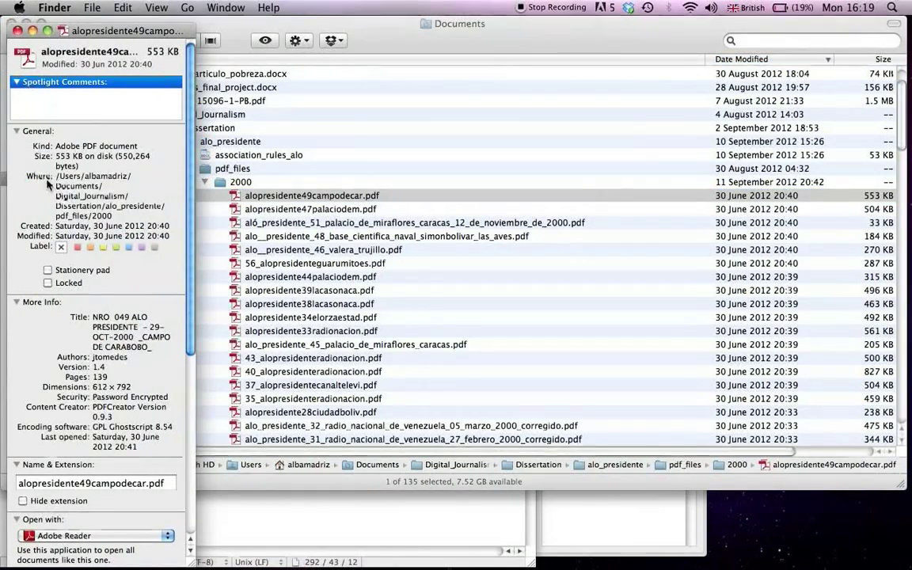
left_click_drag(57, 176, 114, 216)
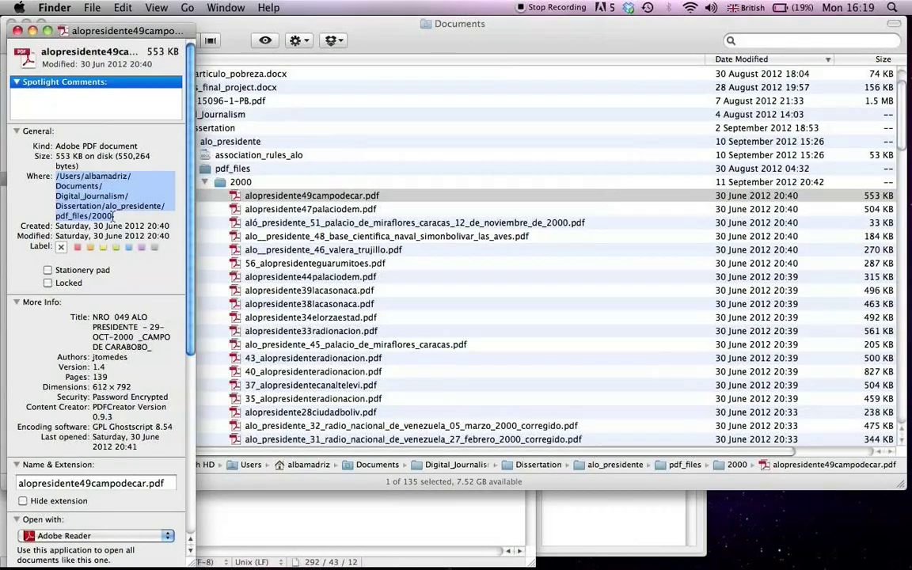
Return to TextWrangler and highlight the matching path, up to the asterisk, on the FILES line of tikatest.sh.
mouse_move(300, 567)
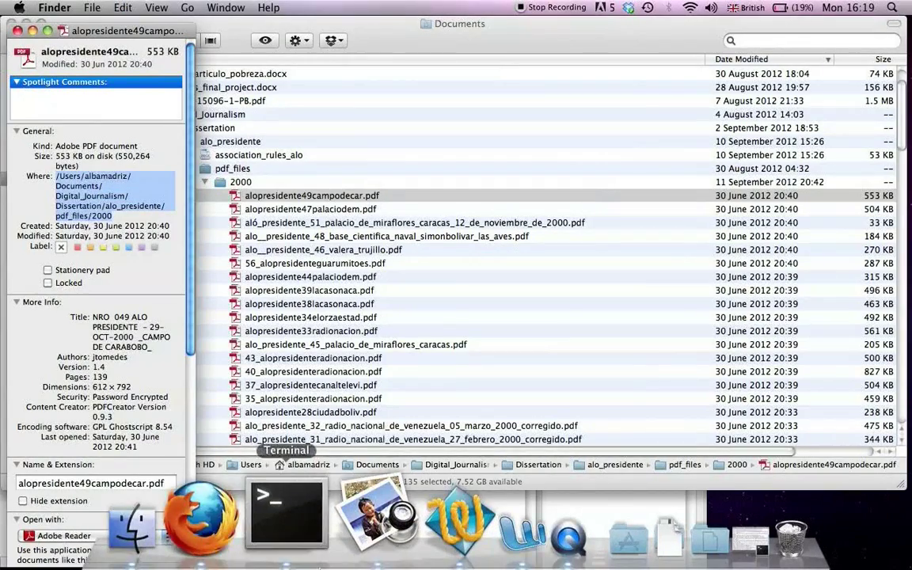
left_click(390, 518)
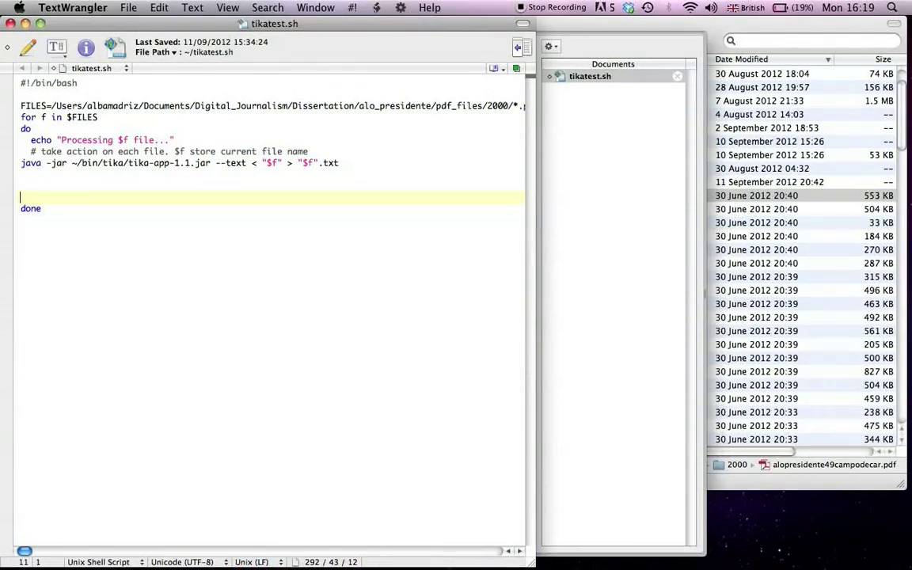
left_click_drag(69, 106, 516, 112)
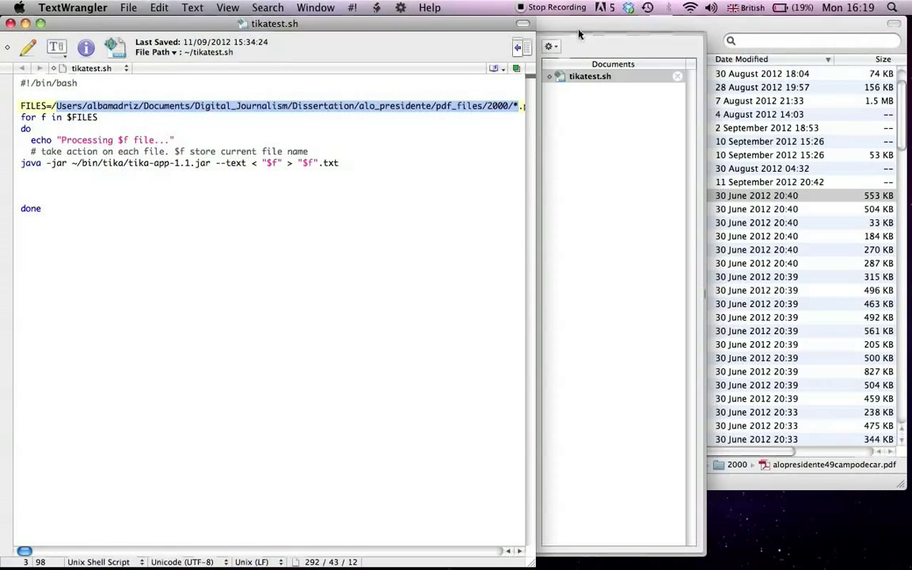
Hide the documents drawer and widen the editor window to select the full *.pdf ending of the FILES line.
left_click(521, 47)
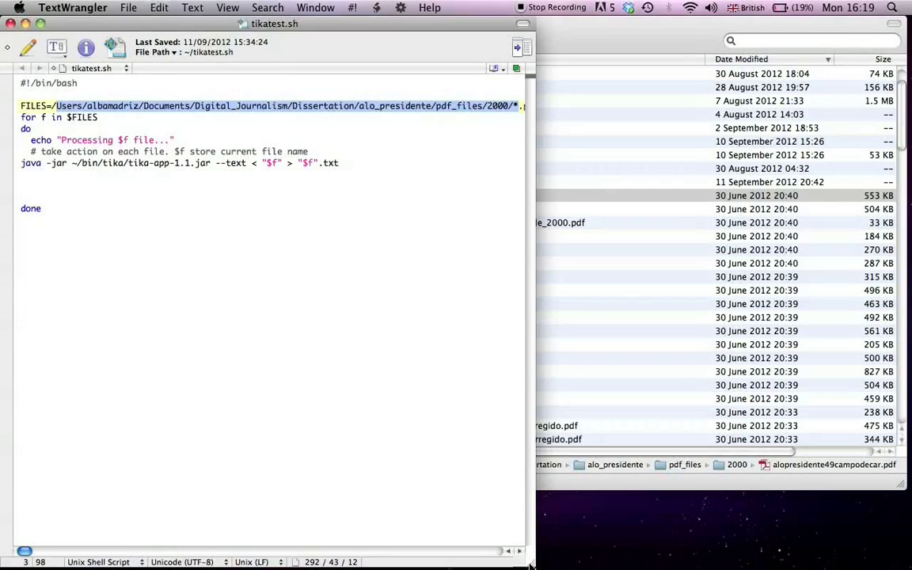
left_click_drag(532, 565, 670, 566)
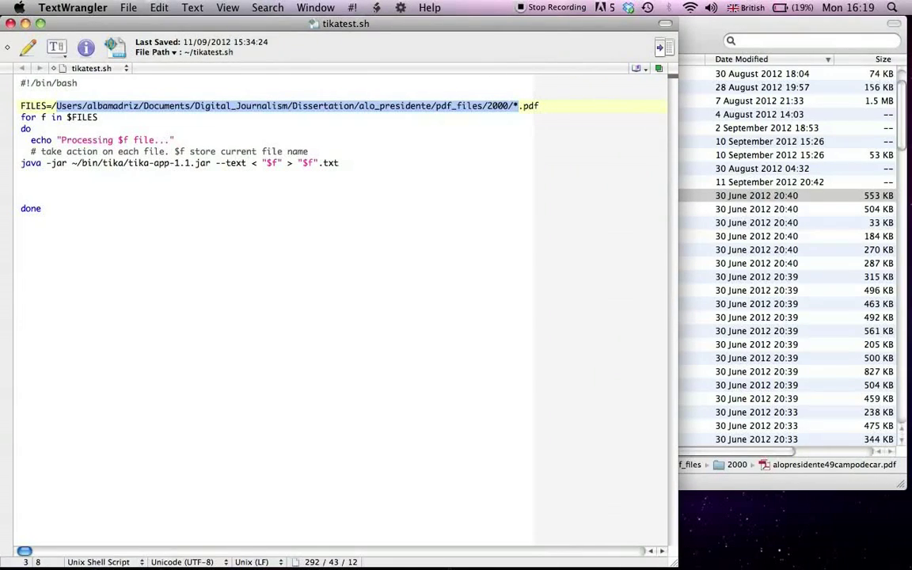
left_click(540, 106)
key("shift+Left")
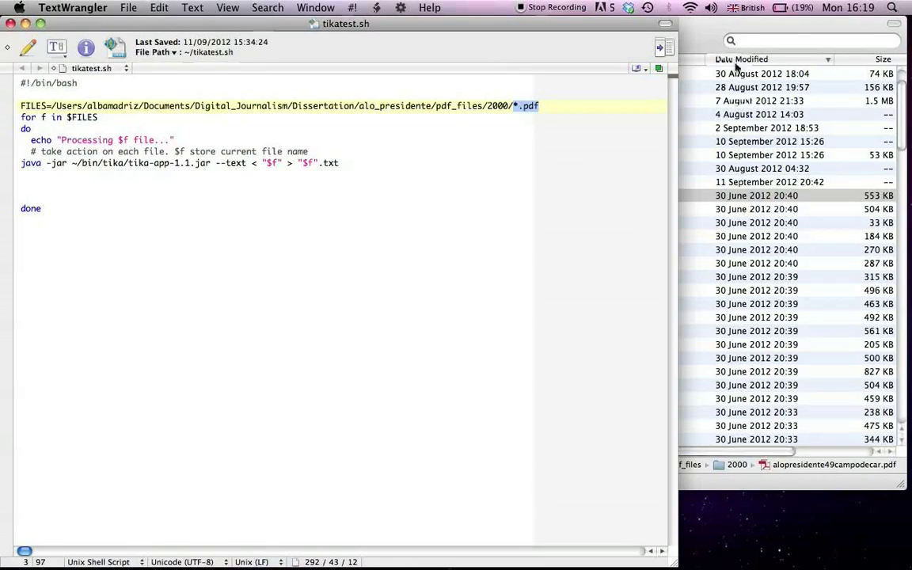
Compare the Documents file list in Finder with tikatest.sh, then highlight the ~/bin/tika/tika-app-1.1.jar path on the script's java line.
left_click(685, 196)
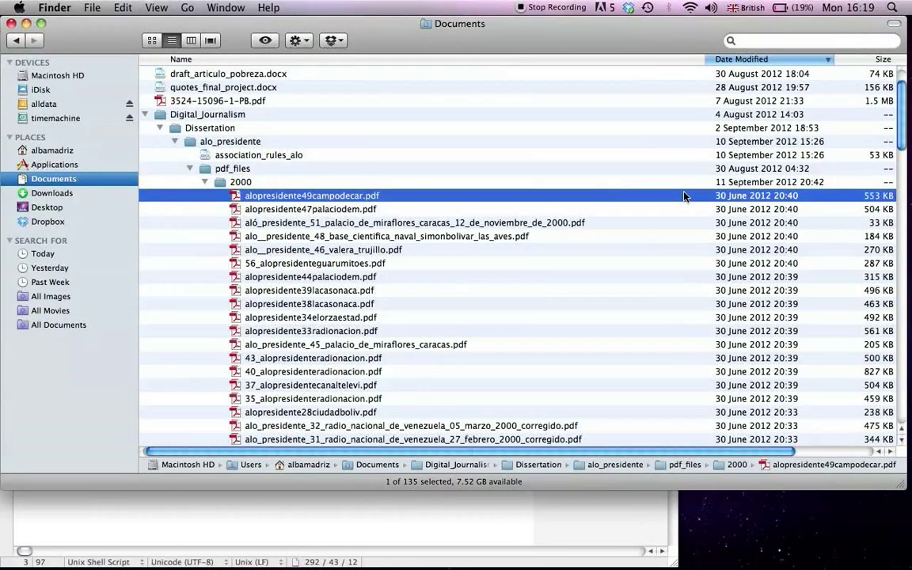
left_click(514, 513)
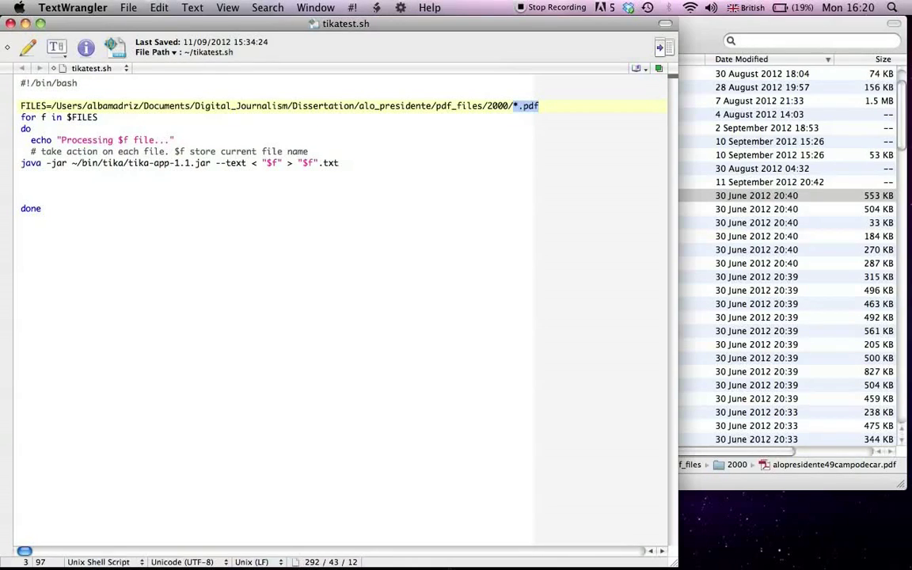
left_click_drag(72, 158, 211, 159)
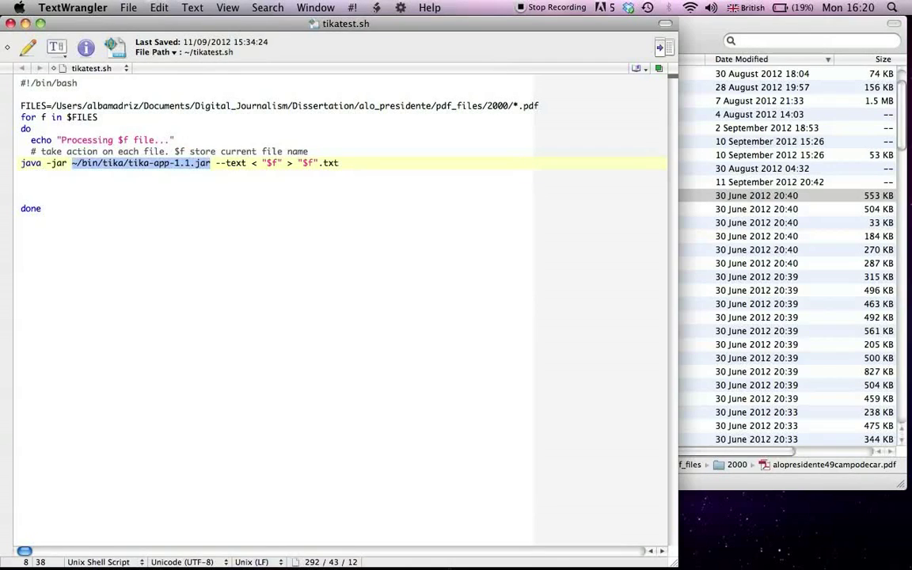
left_click(41, 209)
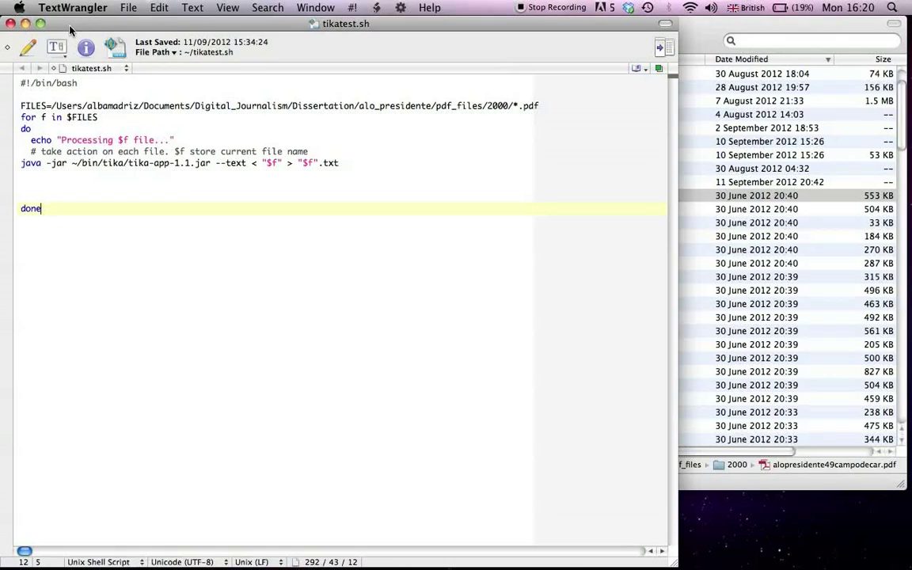
Save tikatest.sh and clear the desktop of the editor, Documents and PDF file info windows.
key("super+s")
left_click(26, 27)
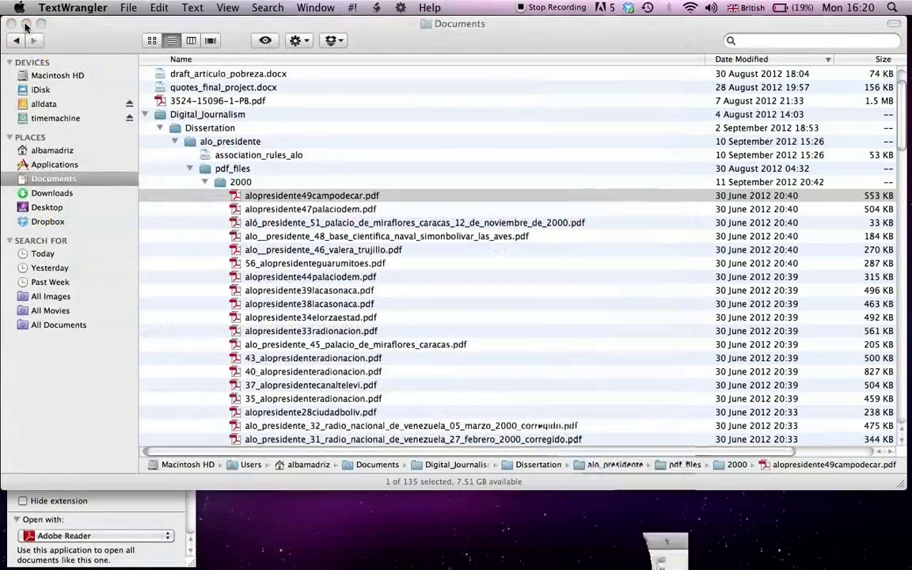
left_click(11, 24)
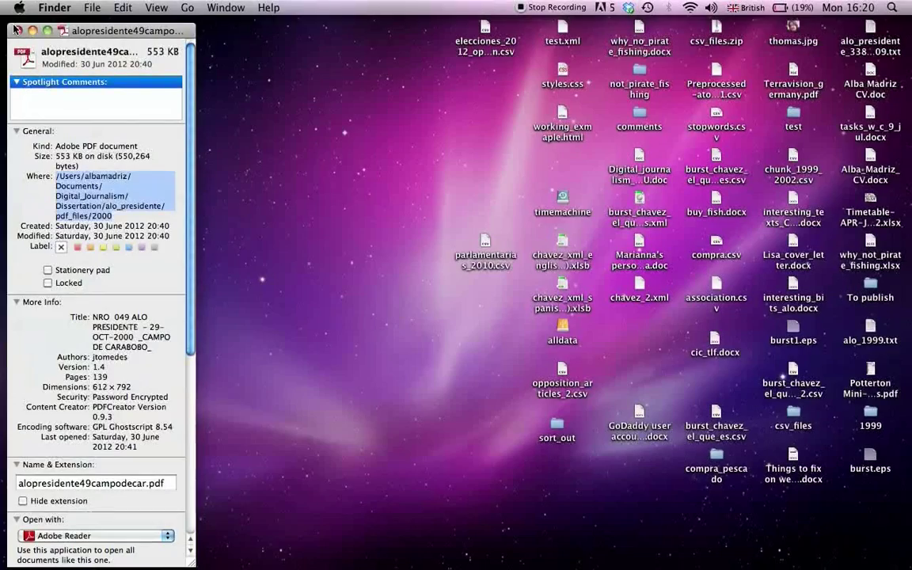
left_click(19, 30)
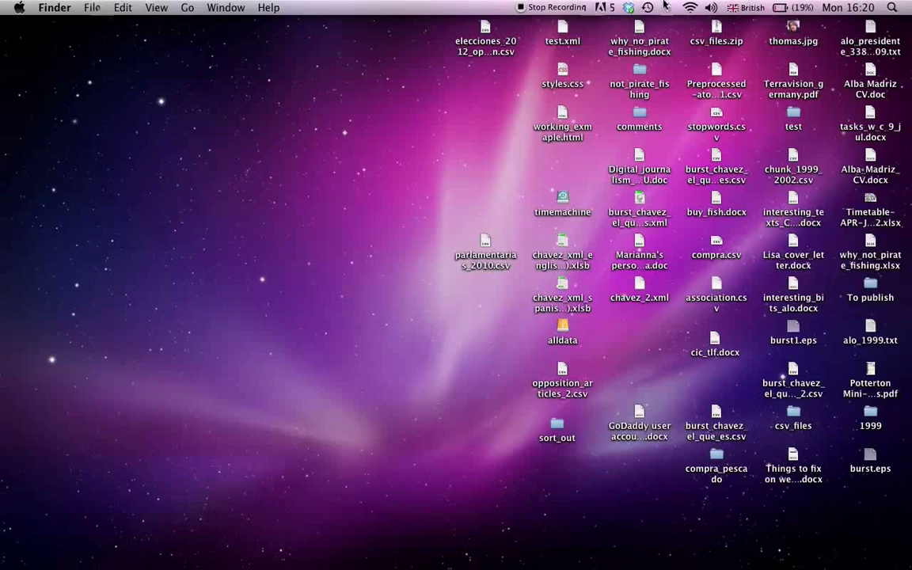
Switch to Terminal and run the conversion script with sh tikatest.sh.
left_click(898, 8)
type("termina")
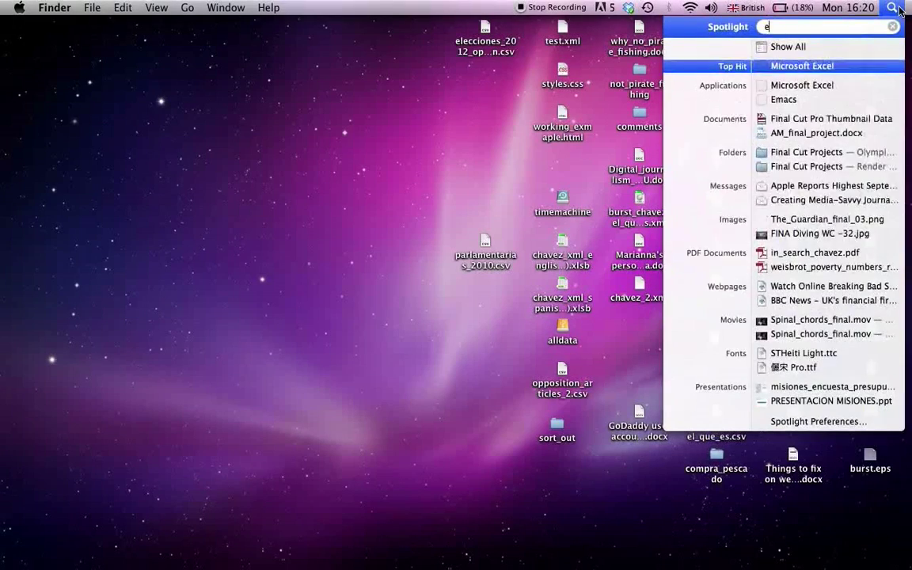
key("Return")
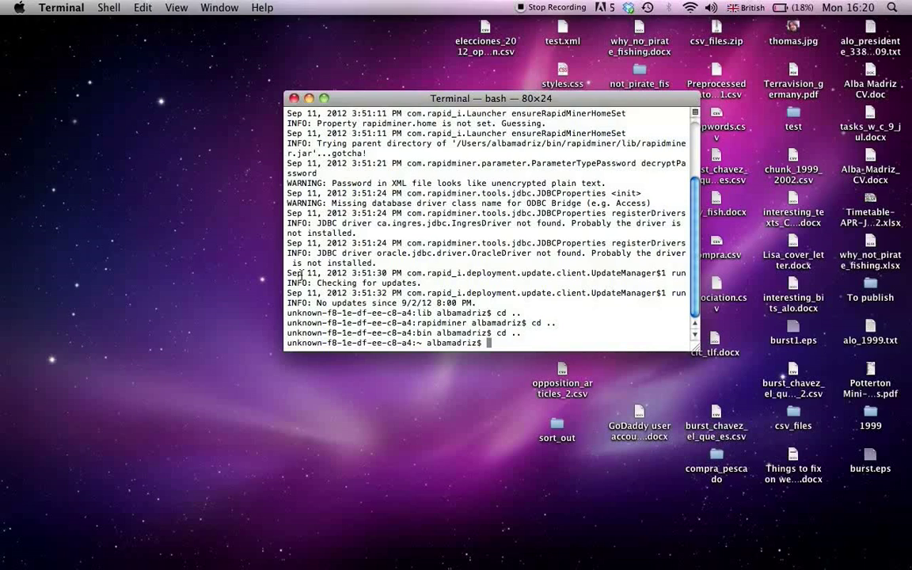
type("sh tika")
type("test.sh")
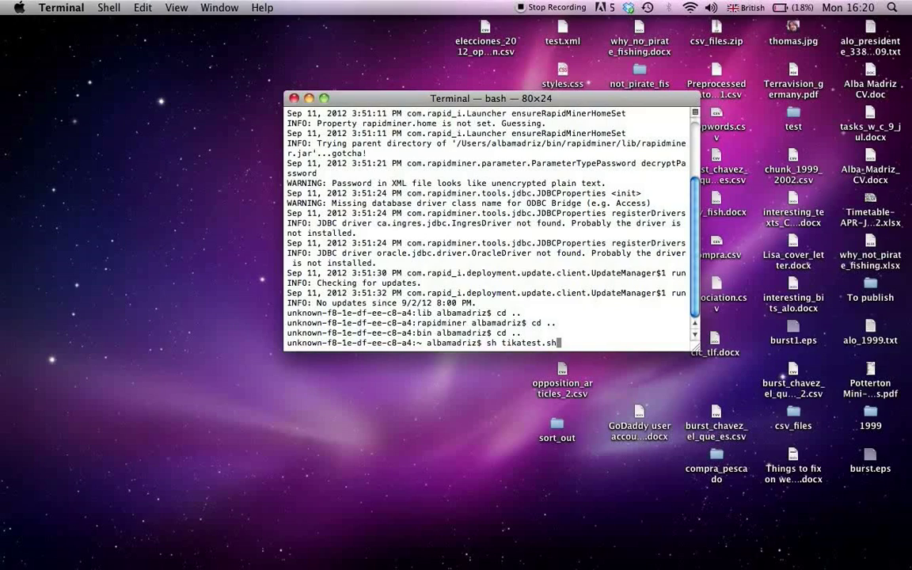
key("Return")
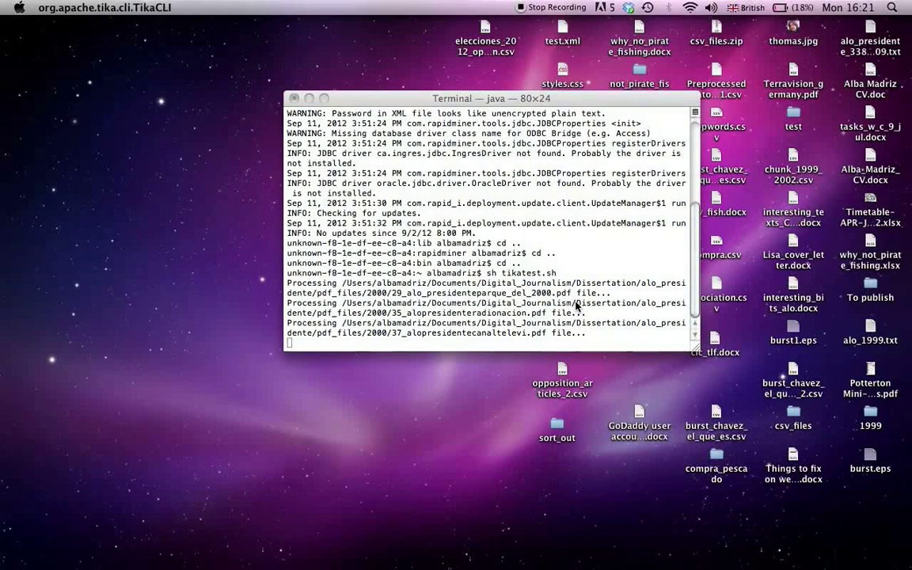
Close the Terminal window and show the Documents folder in Finder.
left_click(294, 101)
left_click(592, 179)
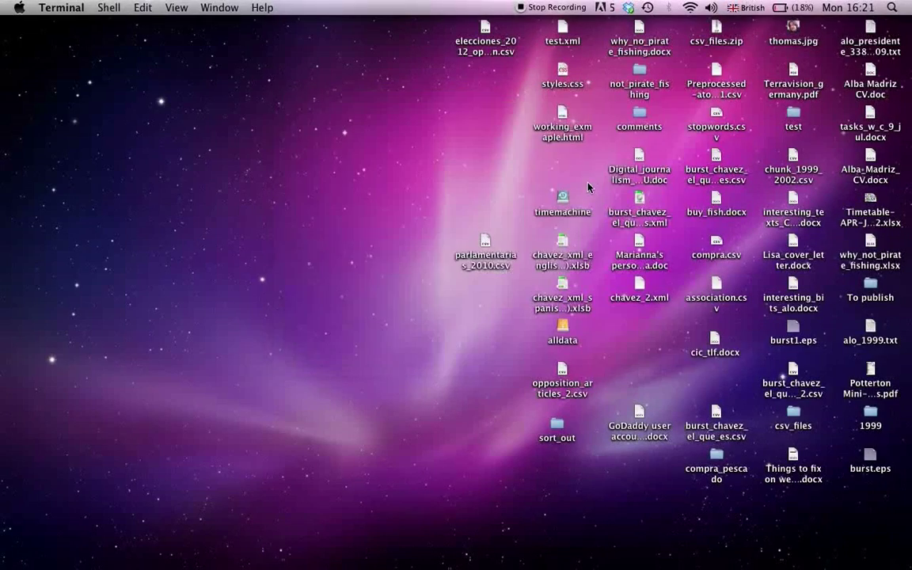
left_click(222, 529)
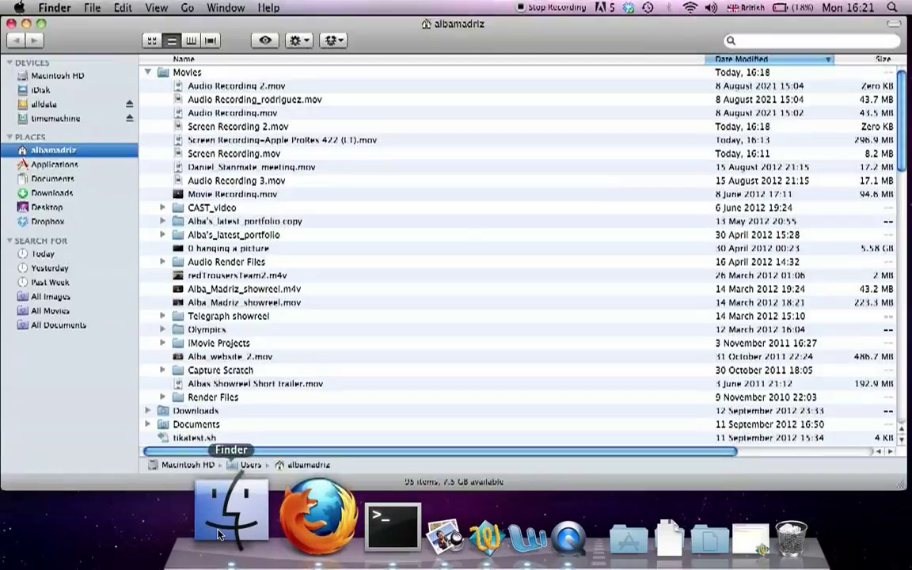
left_click(46, 181)
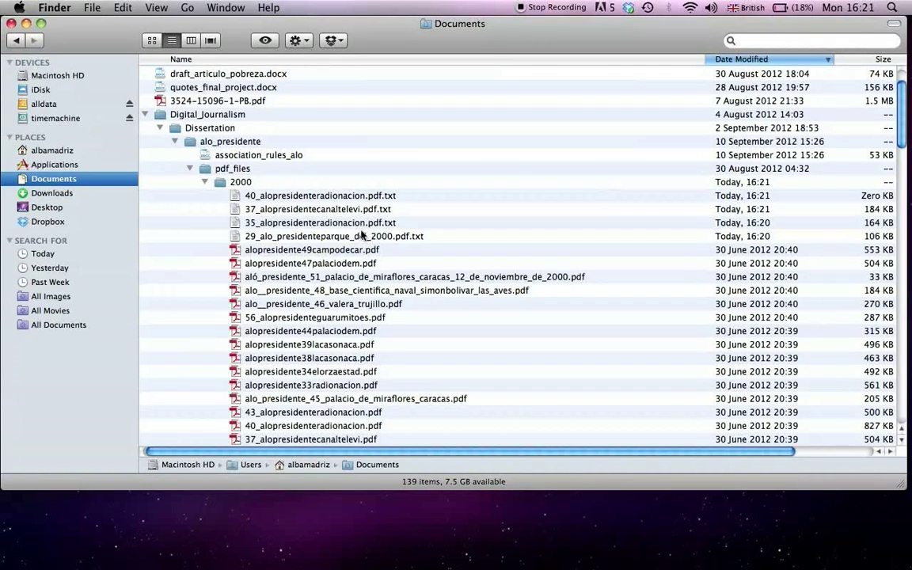
Open the converted file 37_alopresidentecanaltelevi.pdf.txt from the 2000 folder in TextWrangler.
left_click(330, 199)
left_click(327, 208)
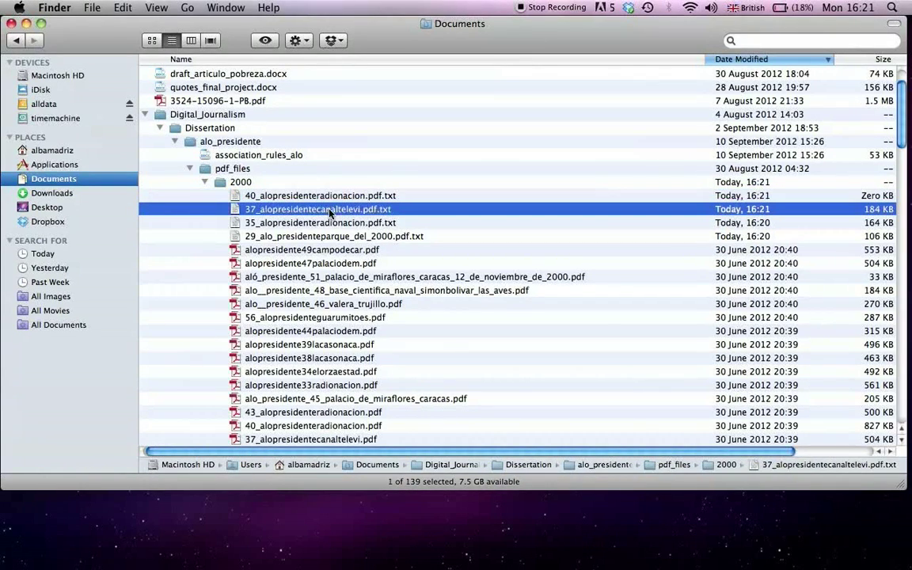
right_click(331, 209)
mouse_move(409, 229)
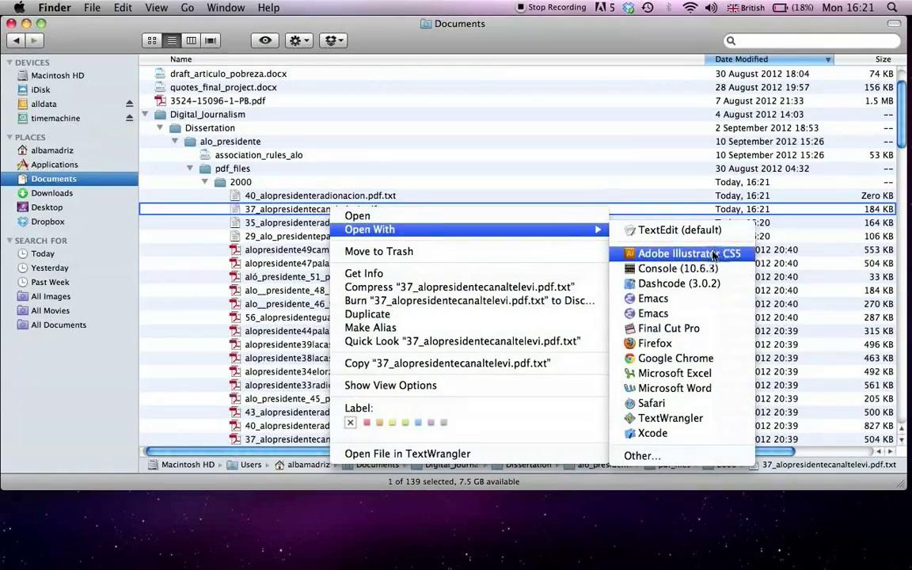
left_click(679, 419)
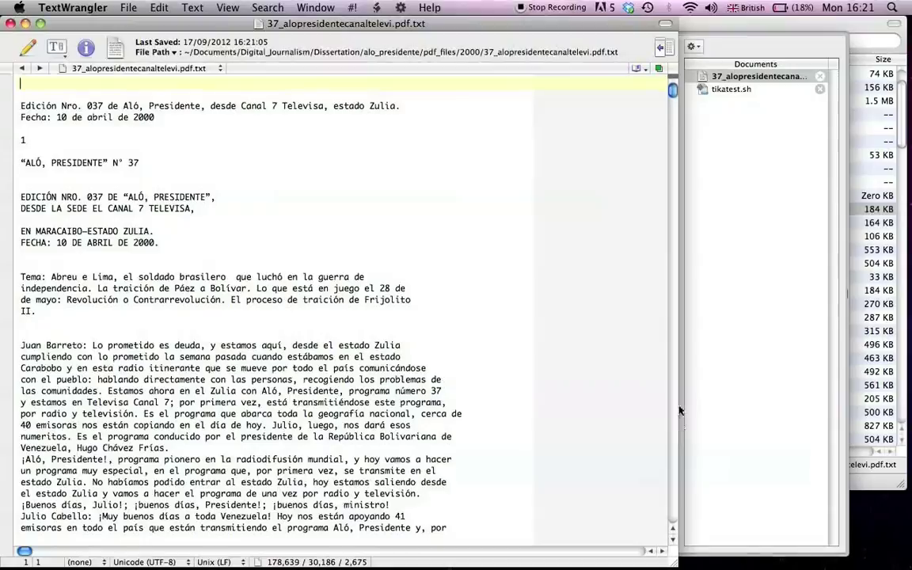
Skim the converted transcript, return to its beginning and quit TextWrangler.
scroll(341, 309, "down", 20)
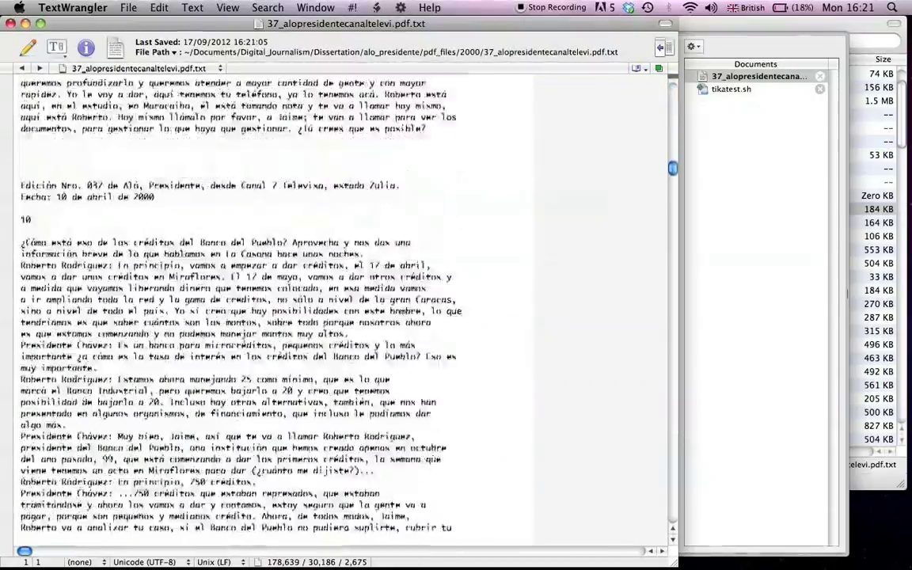
left_click_drag(672, 176, 677, 92)
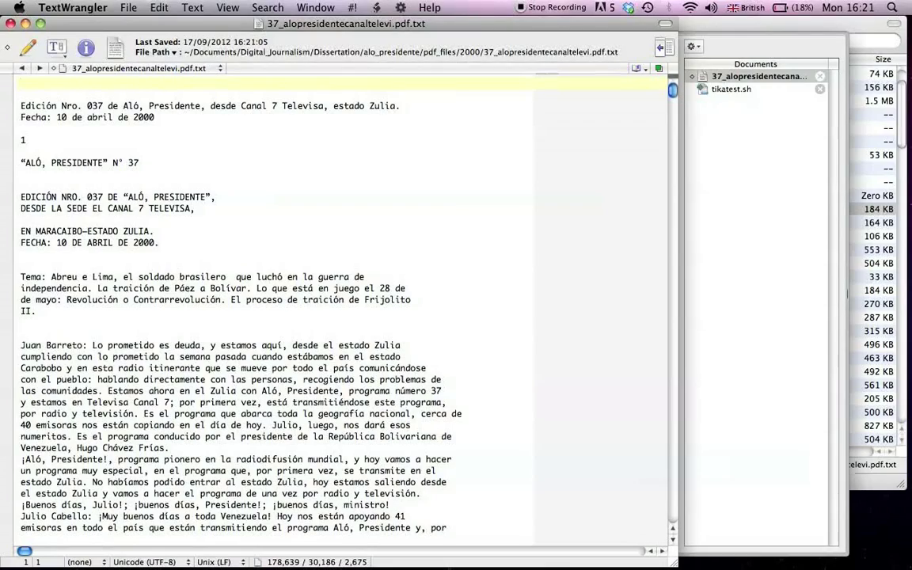
left_click(73, 7)
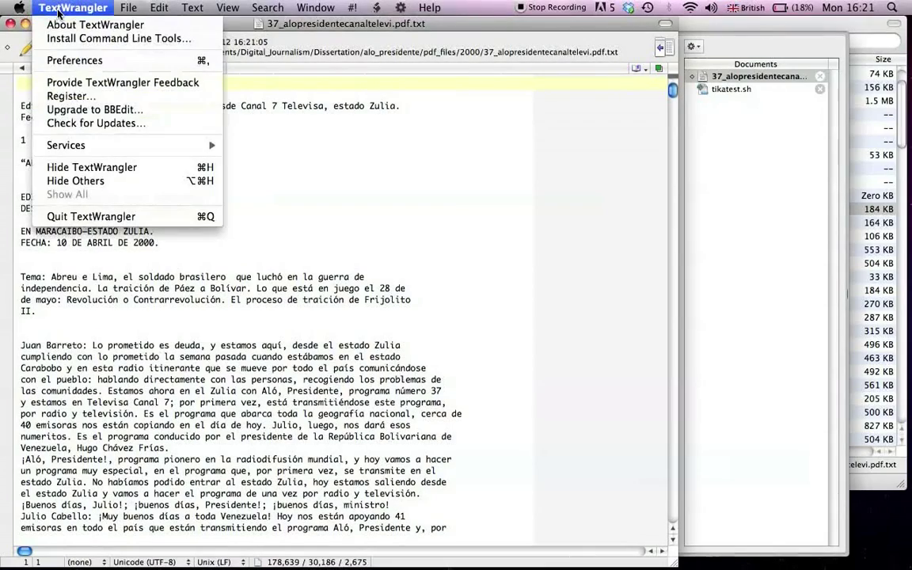
left_click(89, 216)
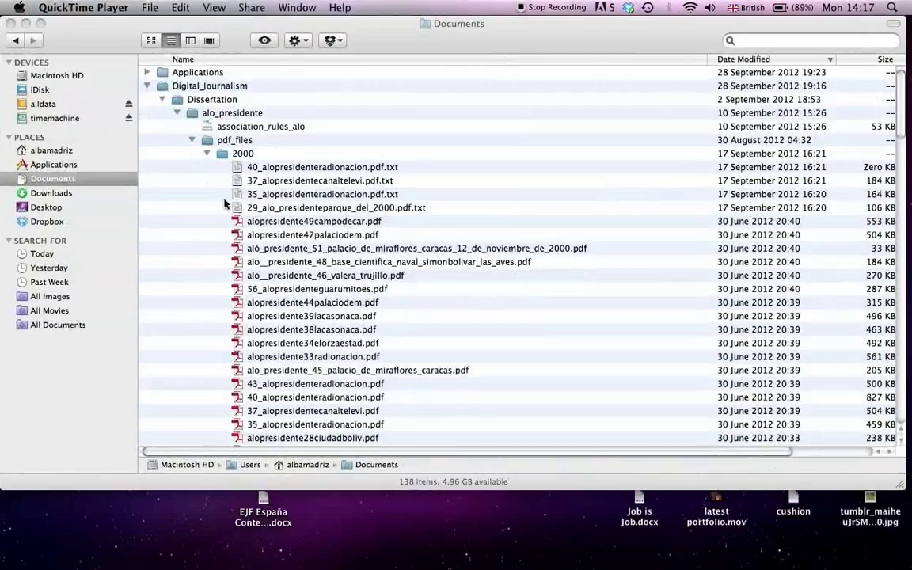
Switch to Firefox and search Google for "rapid miner".
mouse_move(317, 568)
left_click(356, 537)
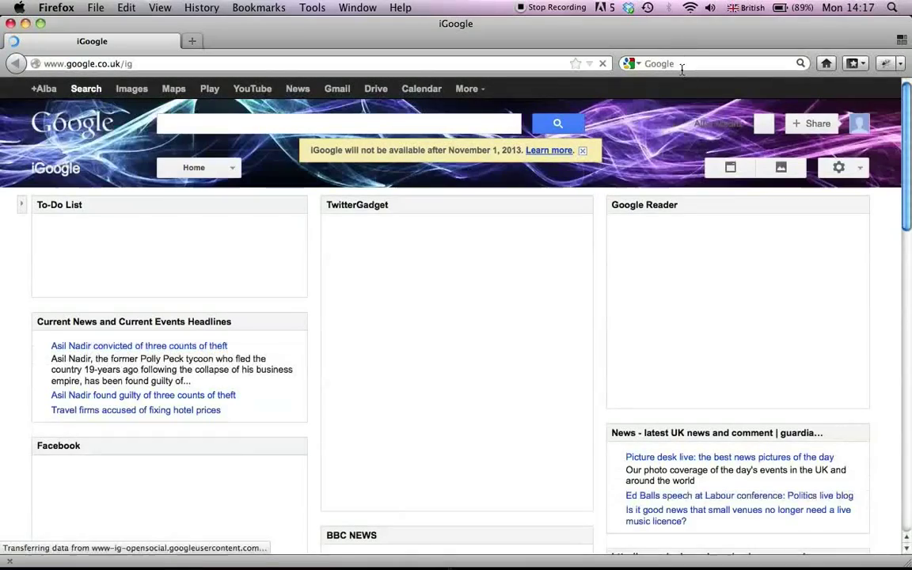
left_click(681, 65)
type("r")
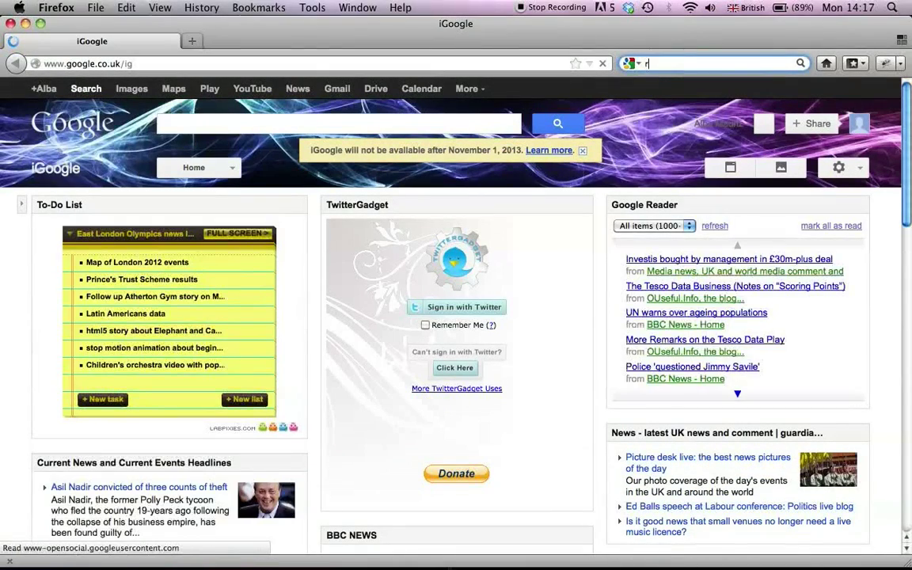
type("apid miner")
key("Return")
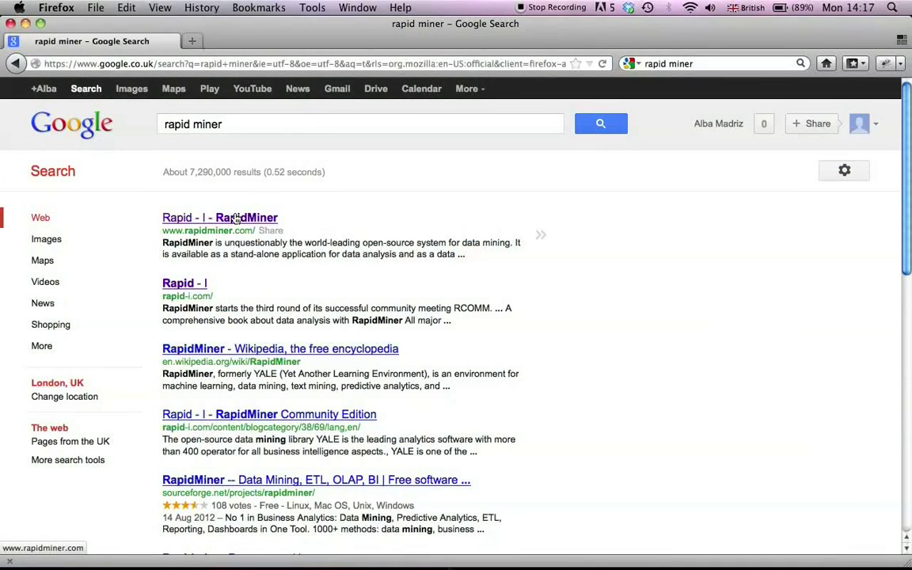
Open the Rapid-I RapidMiner site from the search results and go to the RapidMiner Community Edition download page.
left_click(236, 218)
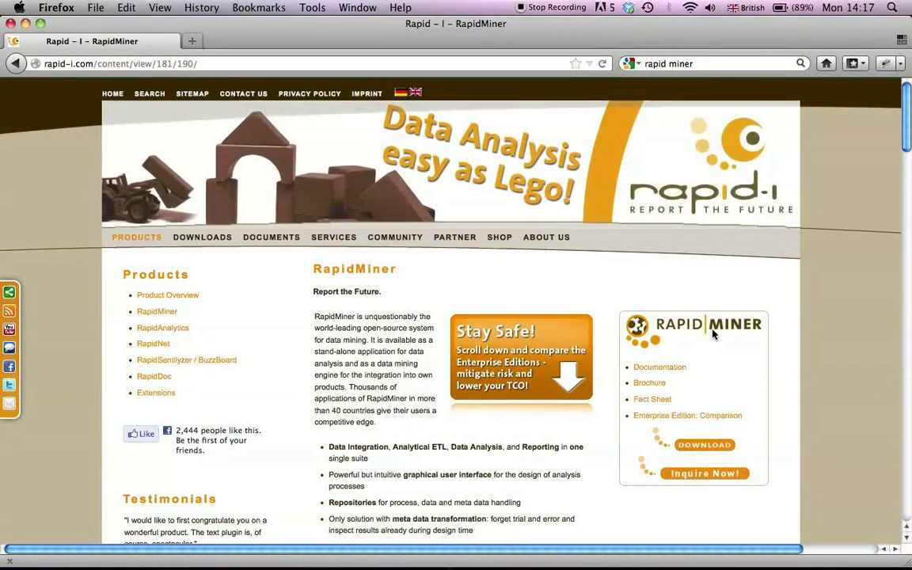
left_click(701, 447)
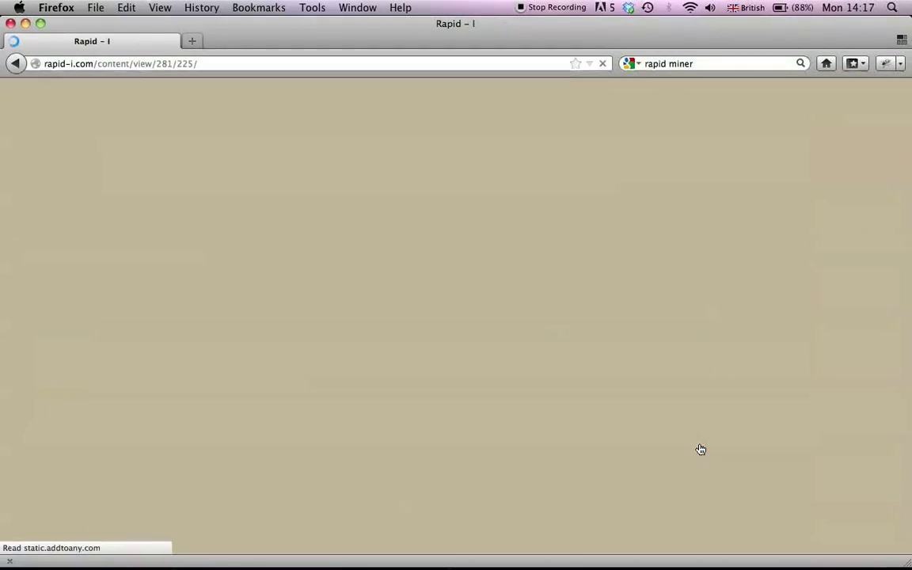
scroll(700, 448, "down", 9)
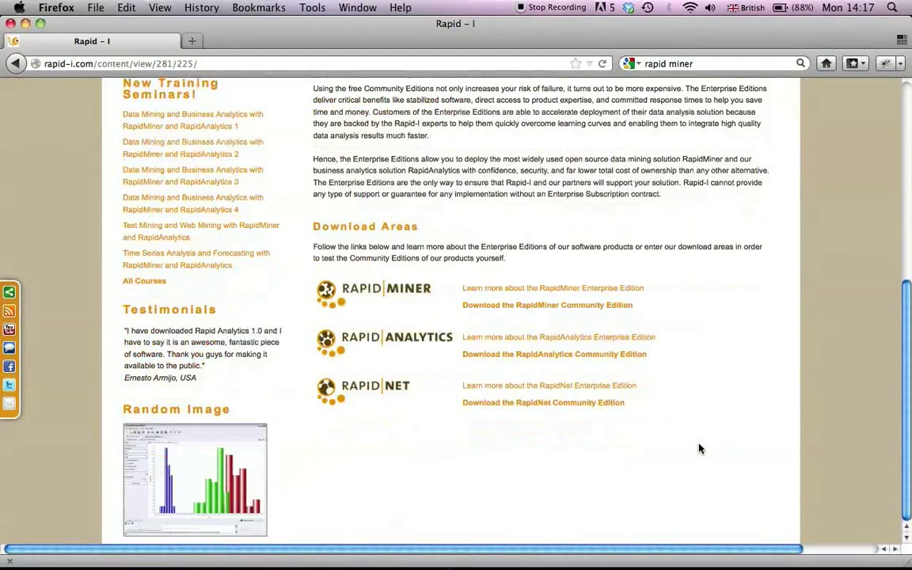
left_click(592, 307)
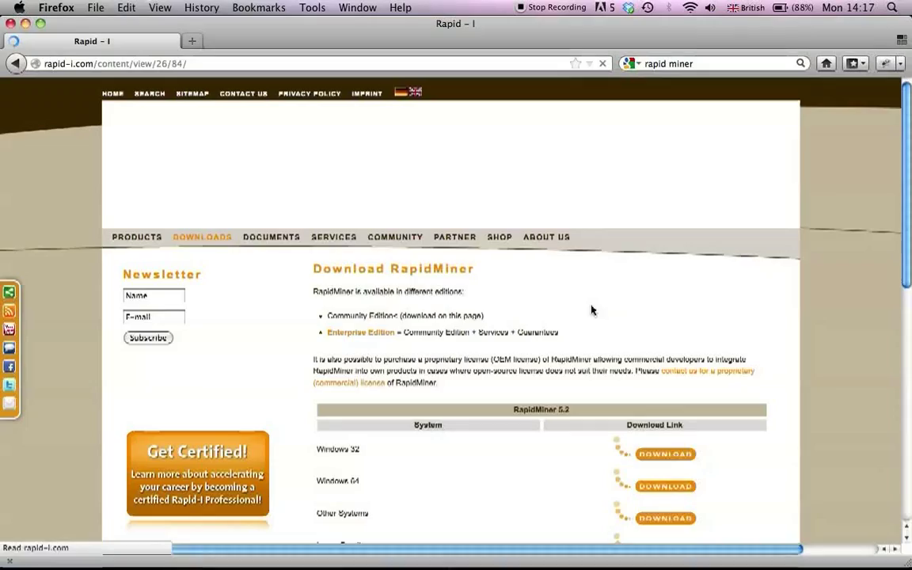
Examine the RapidMiner 5.2 download page for the system versions, extensions and documentation on offer.
scroll(592, 310, "down", 9)
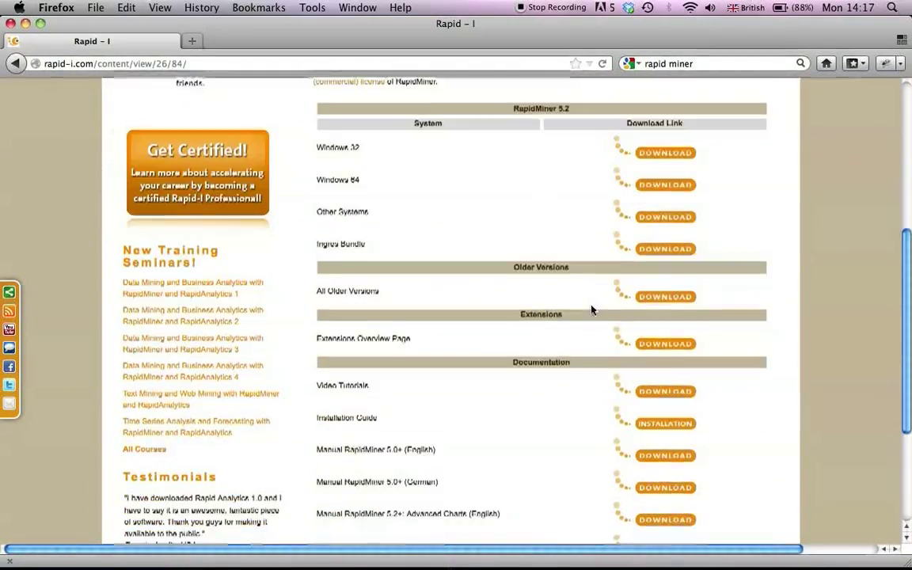
scroll(592, 310, "down", 3)
scroll(592, 310, "up", 1)
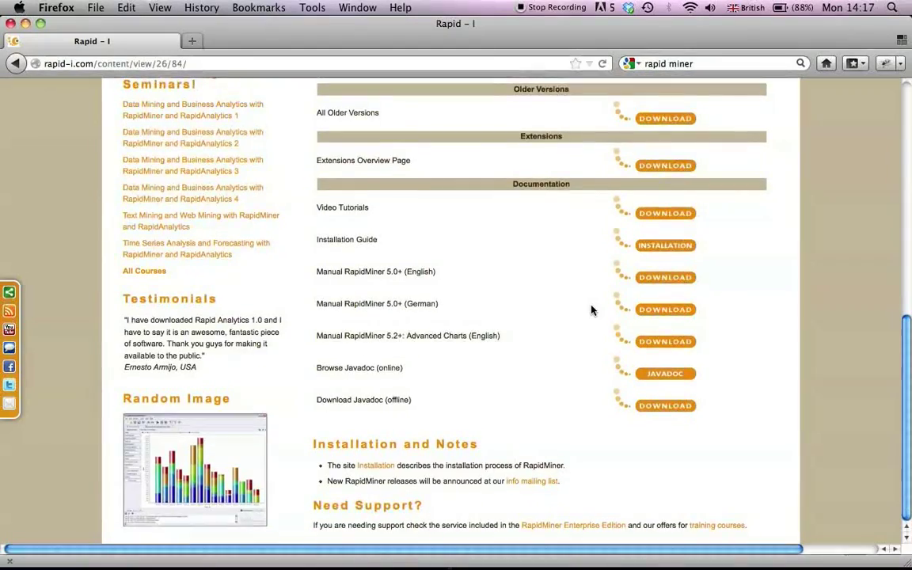
scroll(592, 310, "up", 3)
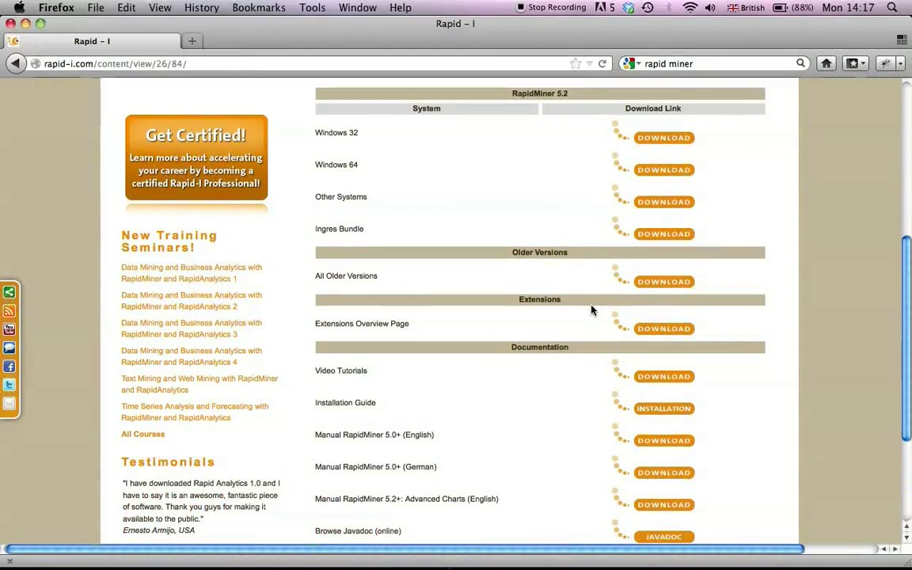
scroll(592, 310, "down", 2)
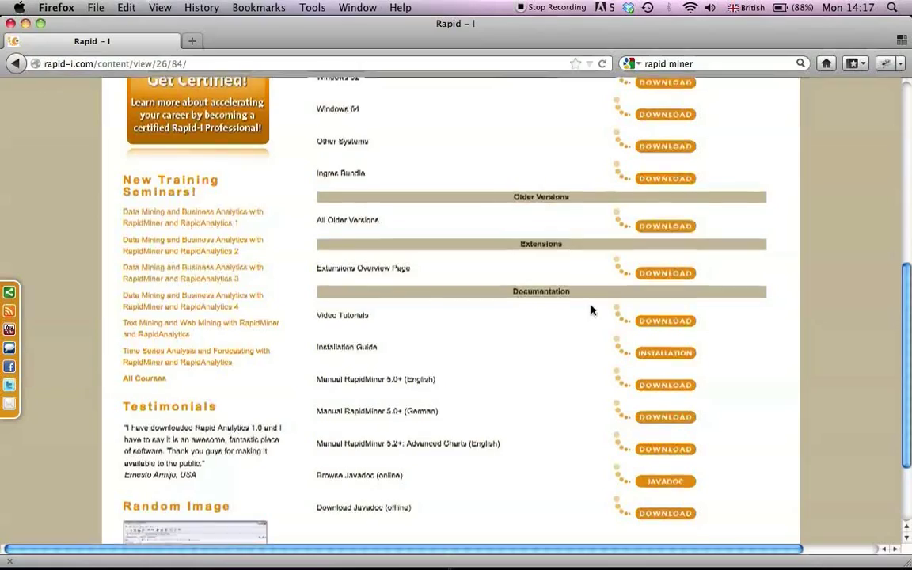
scroll(593, 310, "up", 2)
scroll(592, 309, "up", 1)
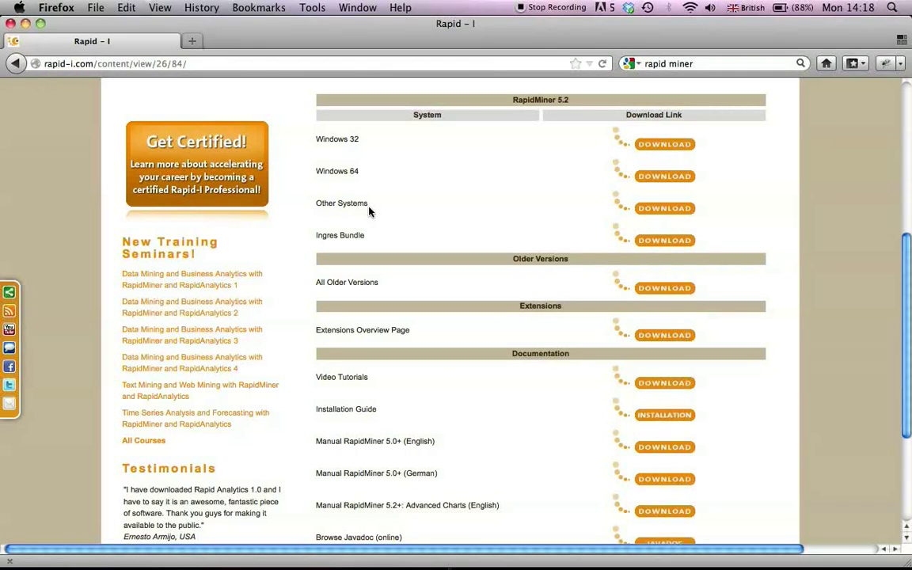
scroll(369, 210, "down", 5)
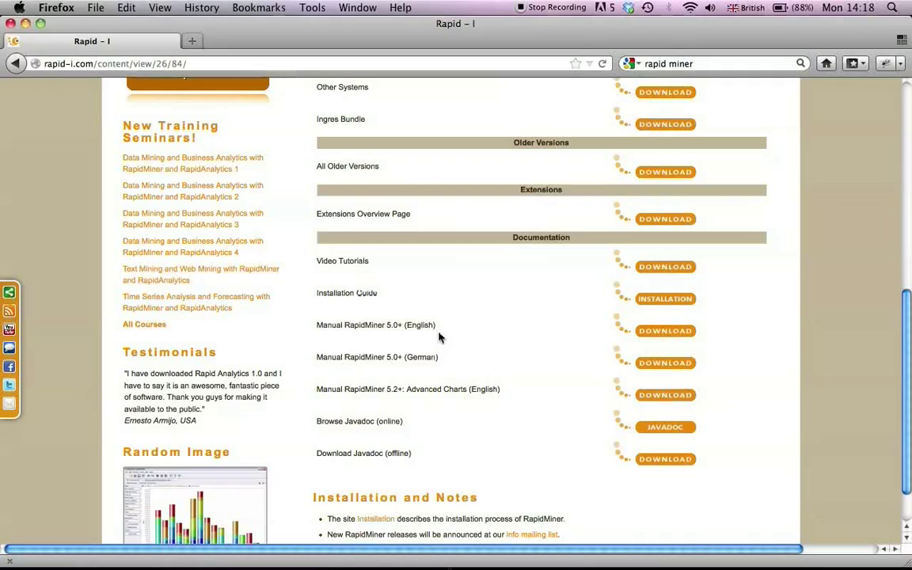
scroll(439, 338, "up", 15)
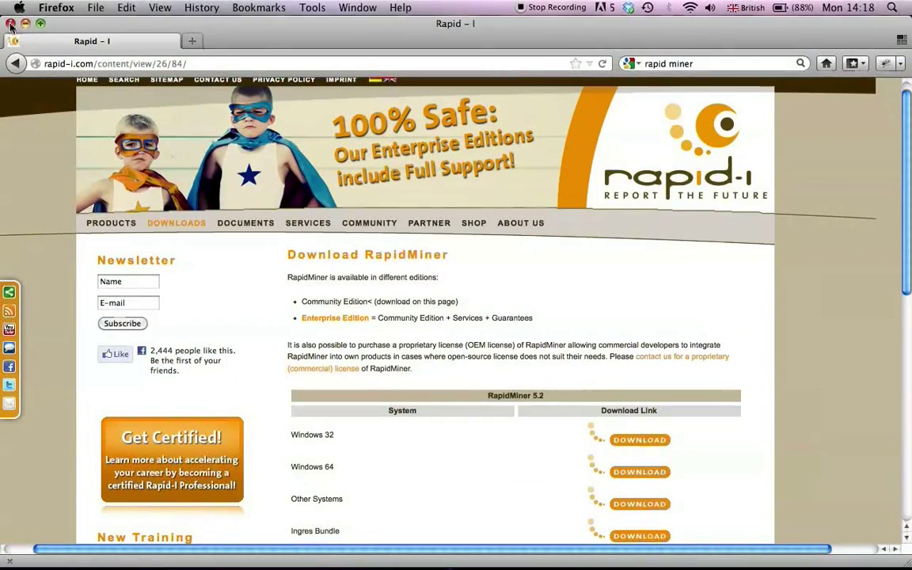
Close the Firefox window and open the Terminal application through a system search for "terminal".
left_click(11, 24)
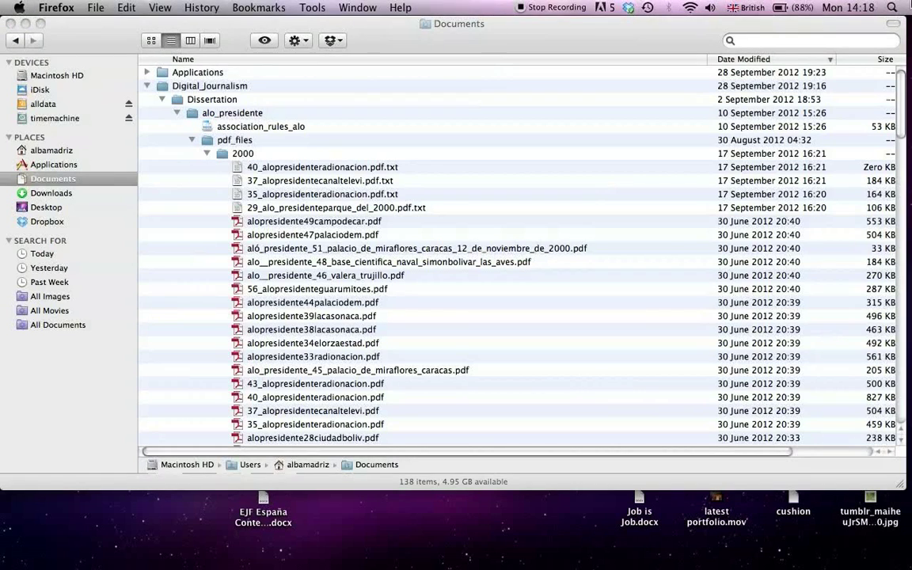
left_click(894, 9)
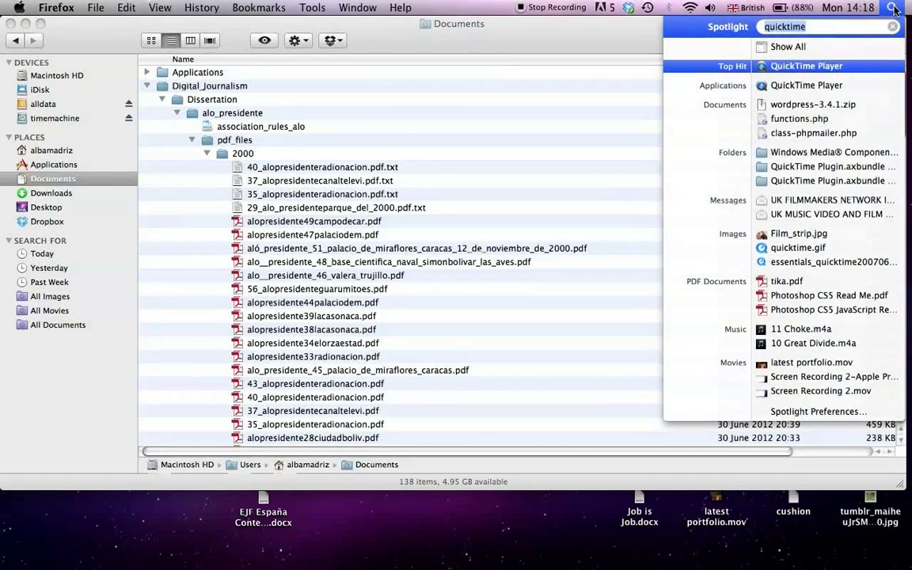
type("terminal")
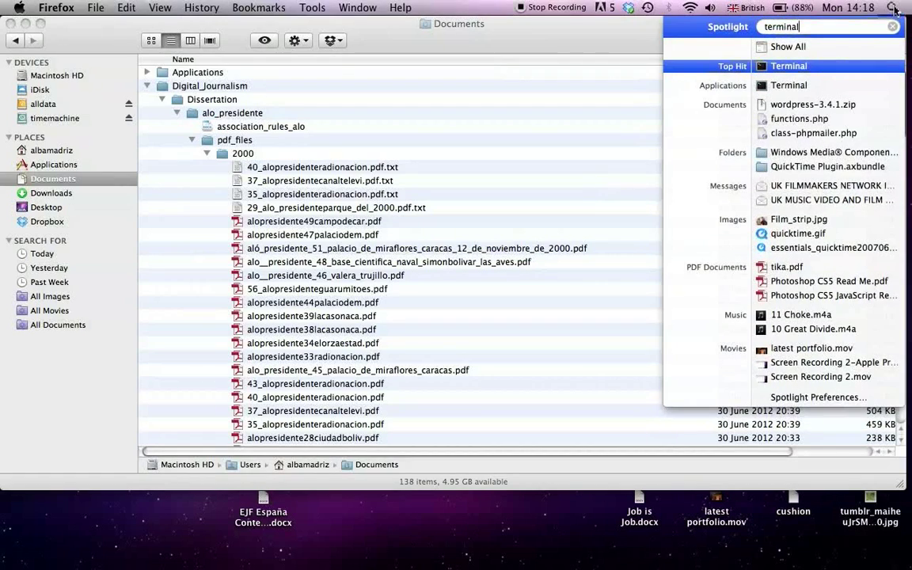
key("Return")
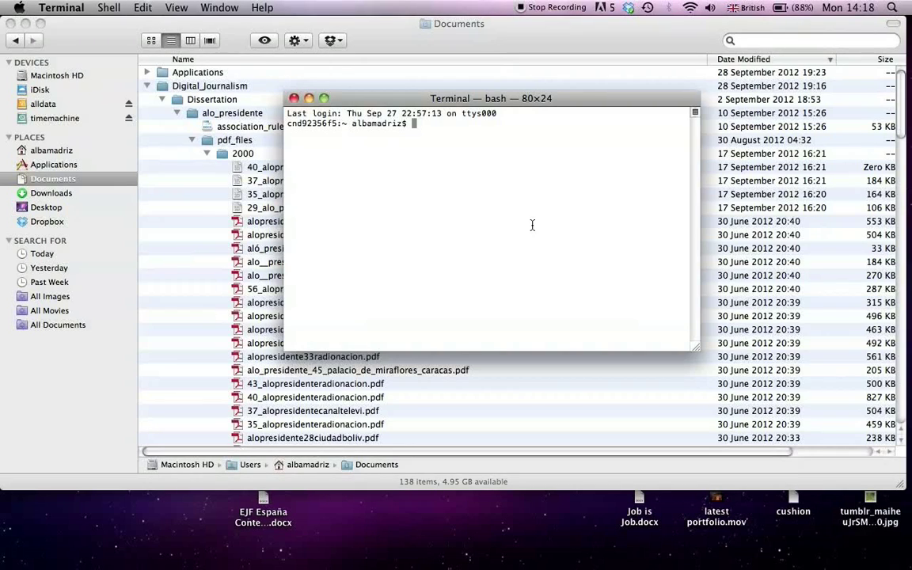
Change the shell's working directory to bin/rapidminer/lib.
type("cd b")
key("Tab")
type("rapidmine")
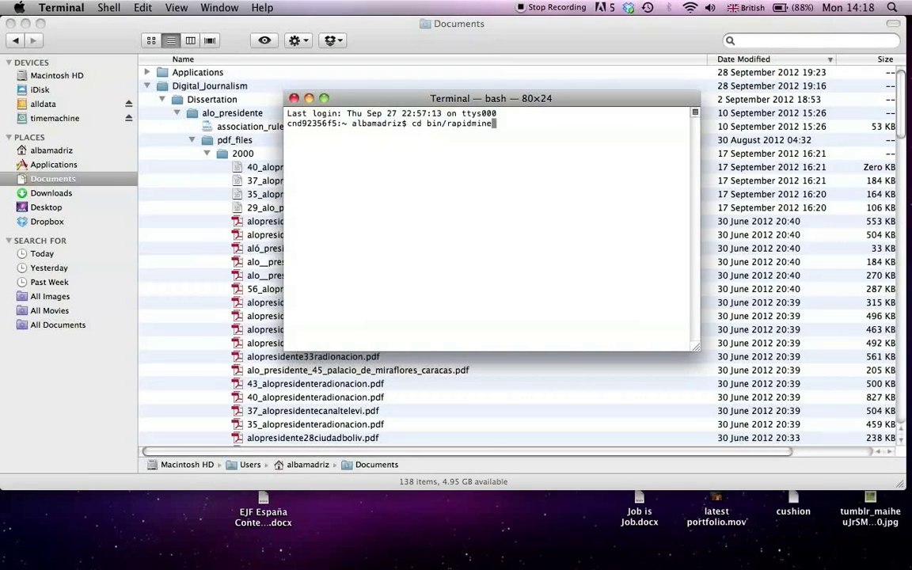
type("r/")
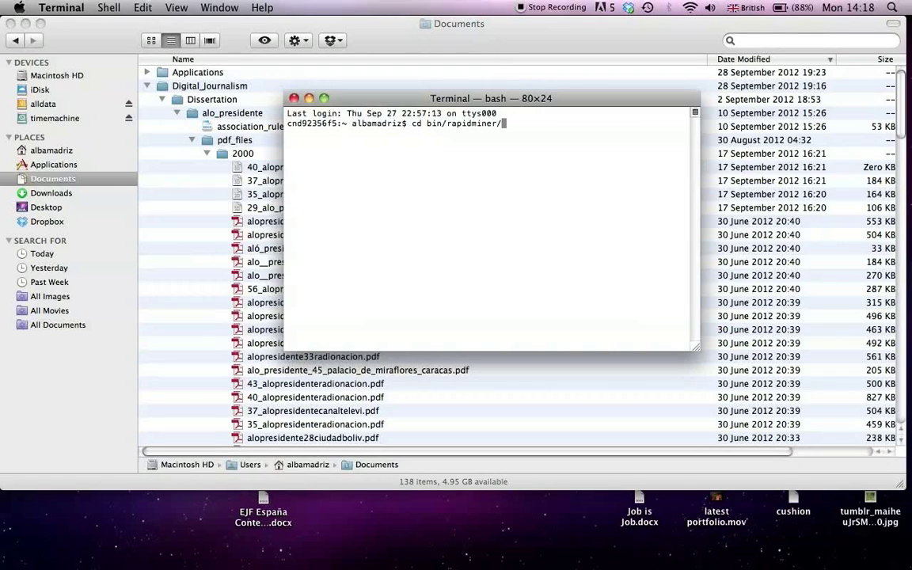
type("lib")
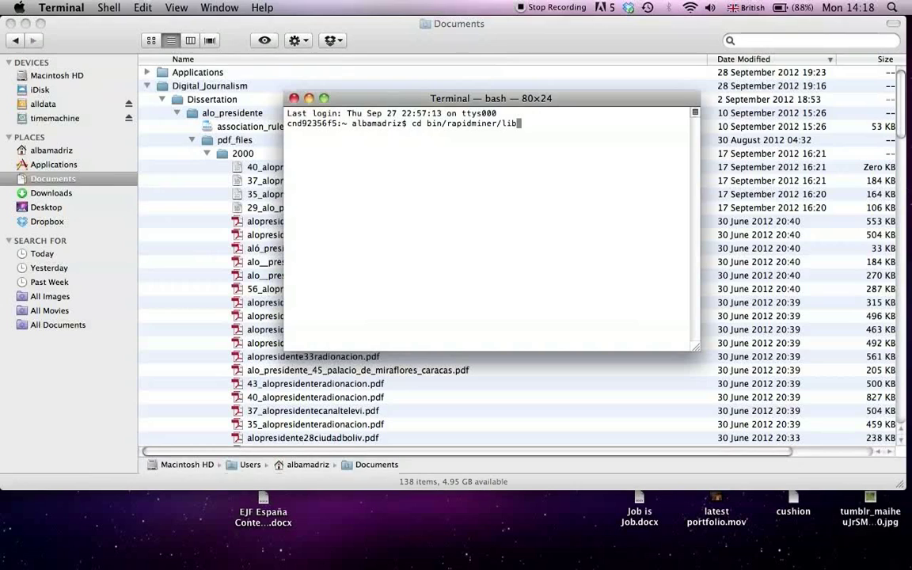
key("Return")
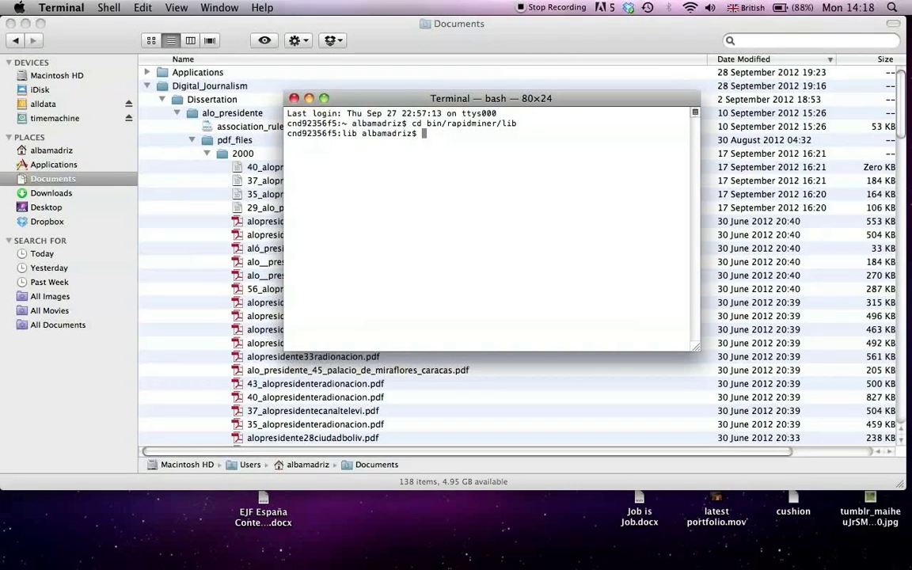
Launch RapidMiner by recalling and running java -Xmx2048m -jar rapidminer.jar, and create a new process.
key("Up")
key("Up")
key("Up")
key("Up")
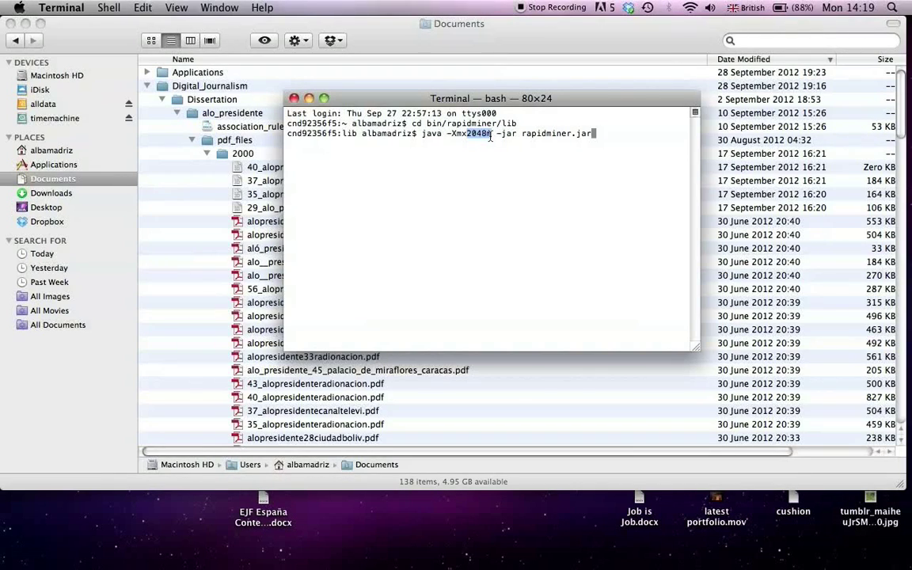
left_click_drag(491, 136, 497, 137)
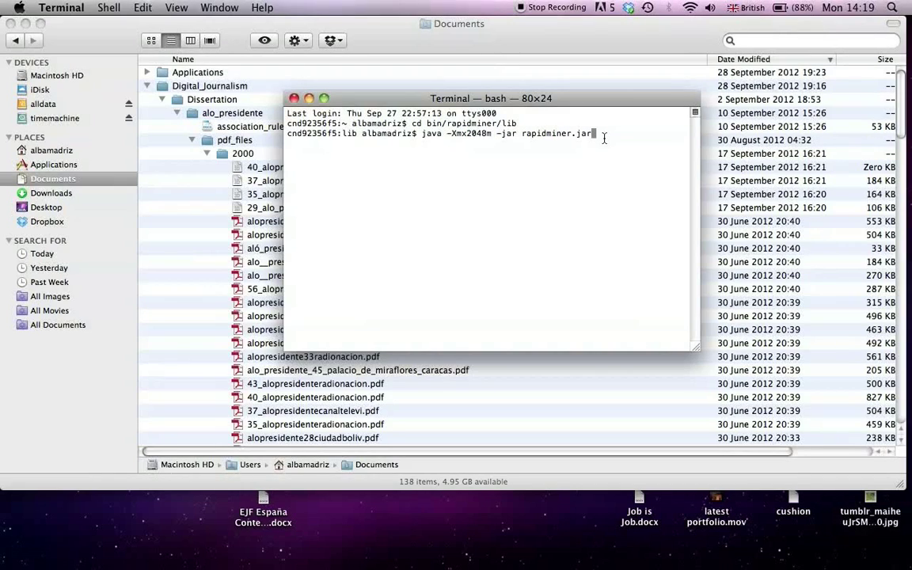
key("Return")
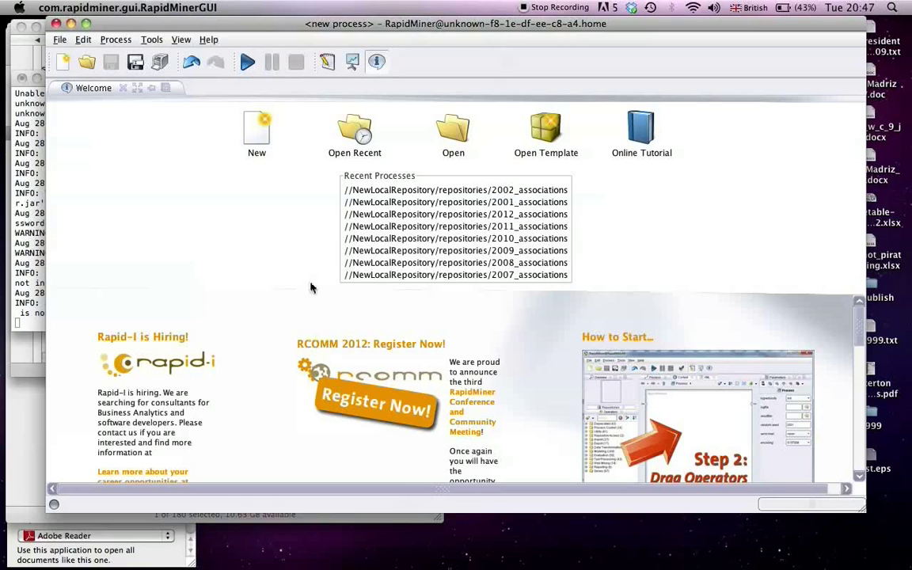
left_click(267, 131)
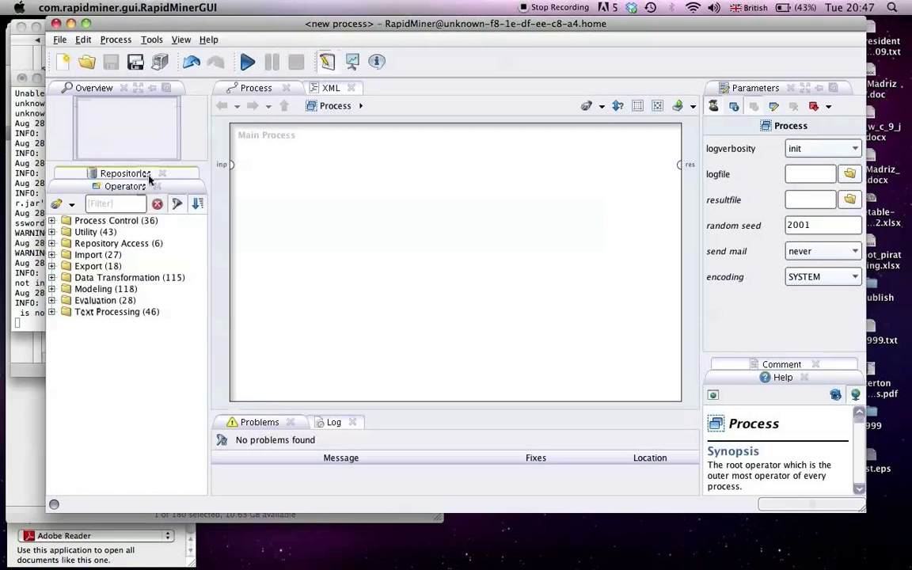
Fetch the available RapidMiner updates, browse the extensions, view the Series Processing 5.2.0 description and close the update window.
left_click(209, 40)
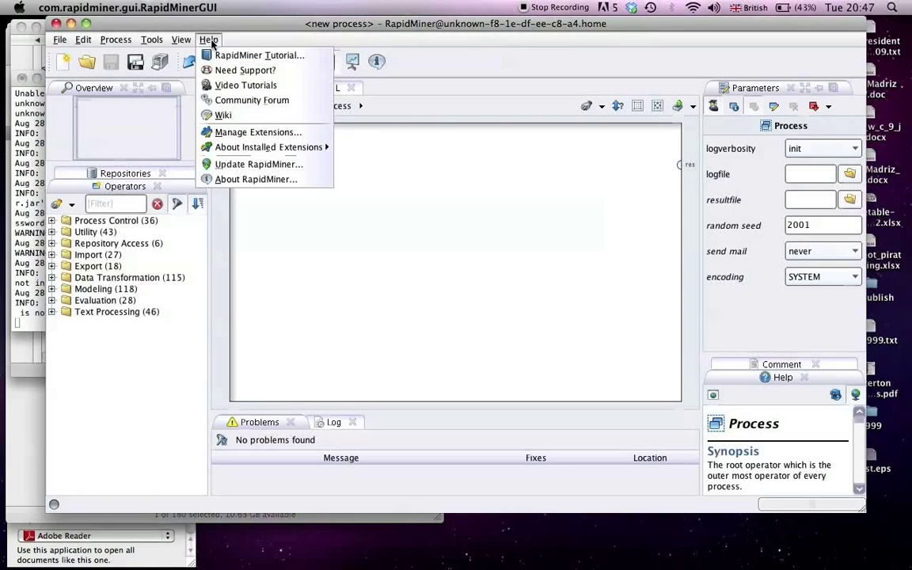
left_click(237, 164)
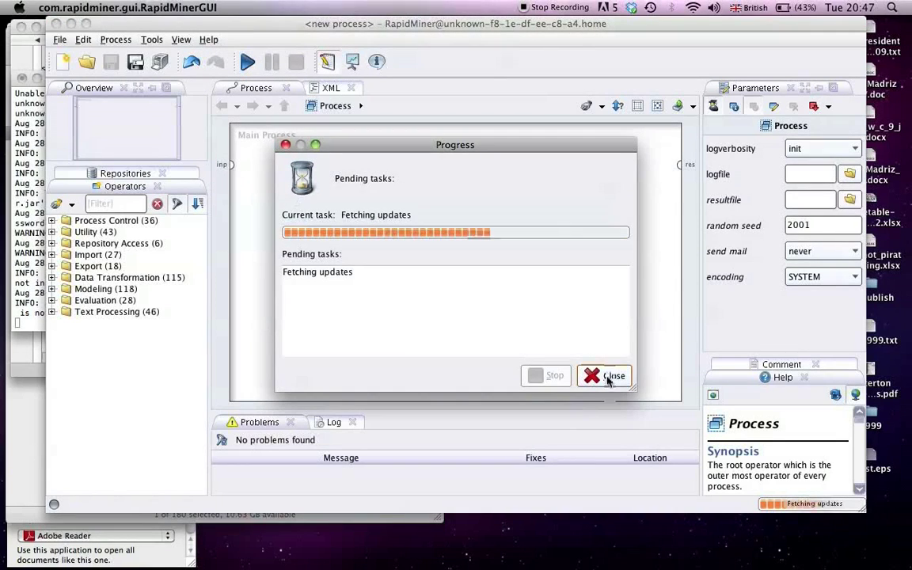
left_click(609, 376)
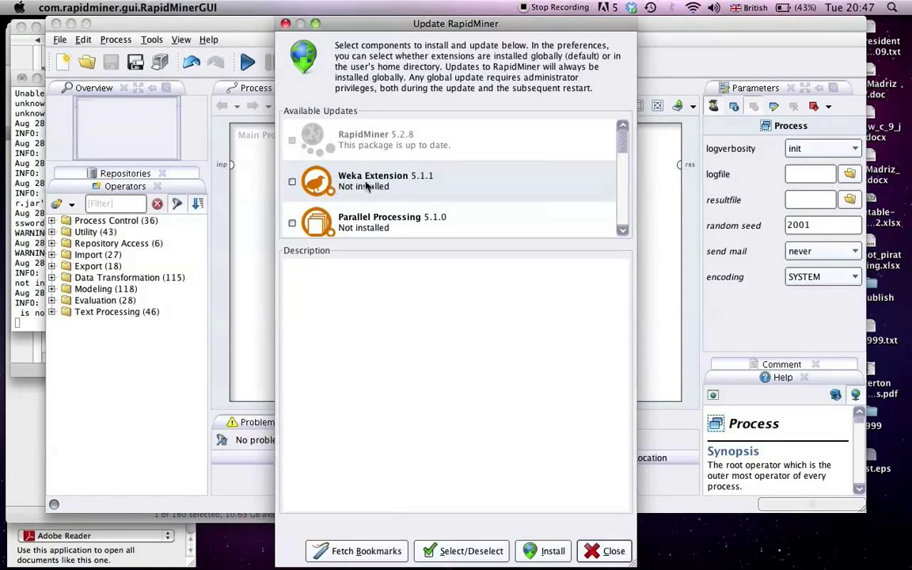
scroll(365, 185, "down", 5)
scroll(407, 183, "up", 3)
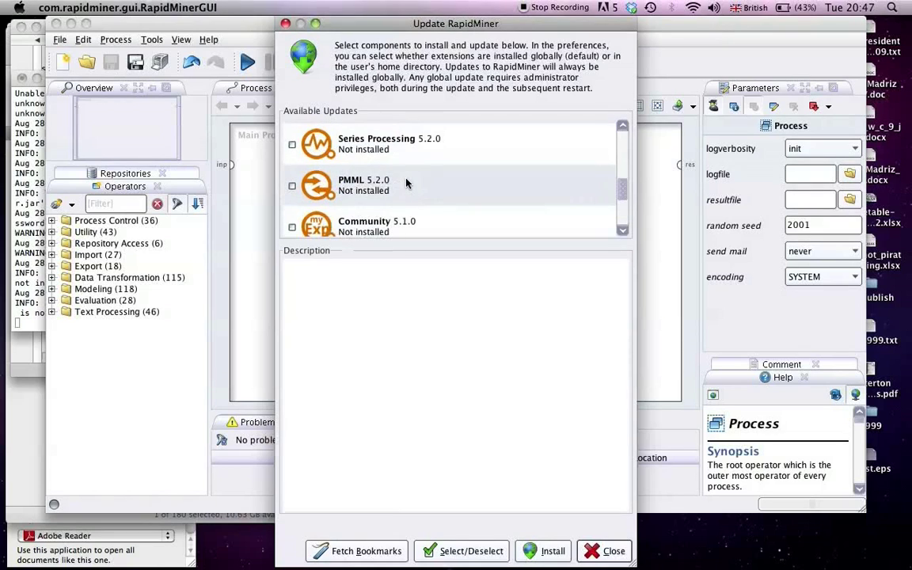
scroll(406, 183, "up", 4)
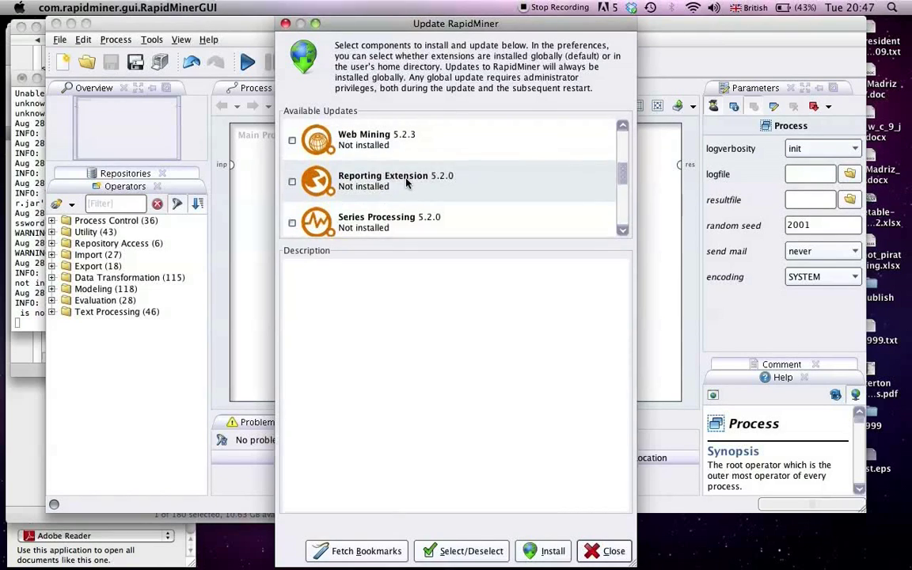
scroll(406, 183, "up", 2)
scroll(364, 190, "down", 5)
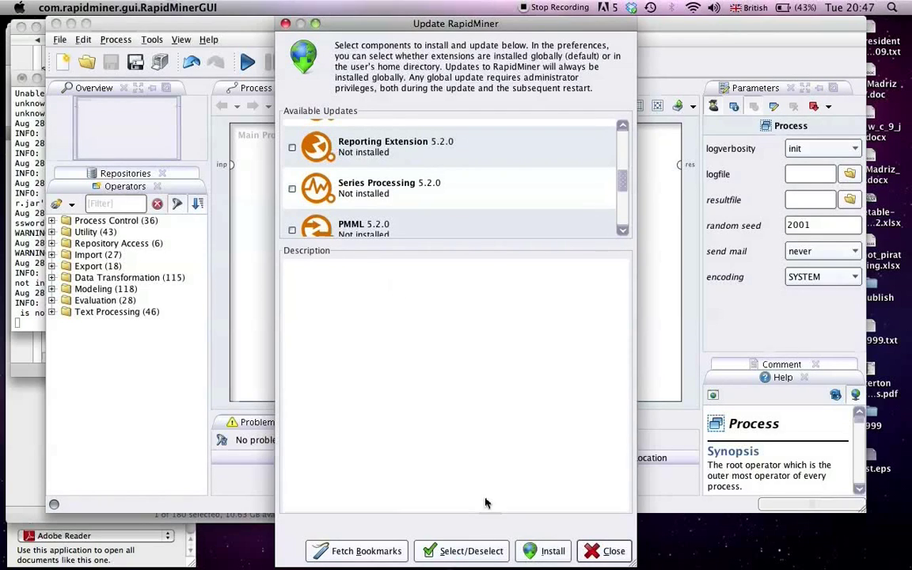
left_click(293, 194)
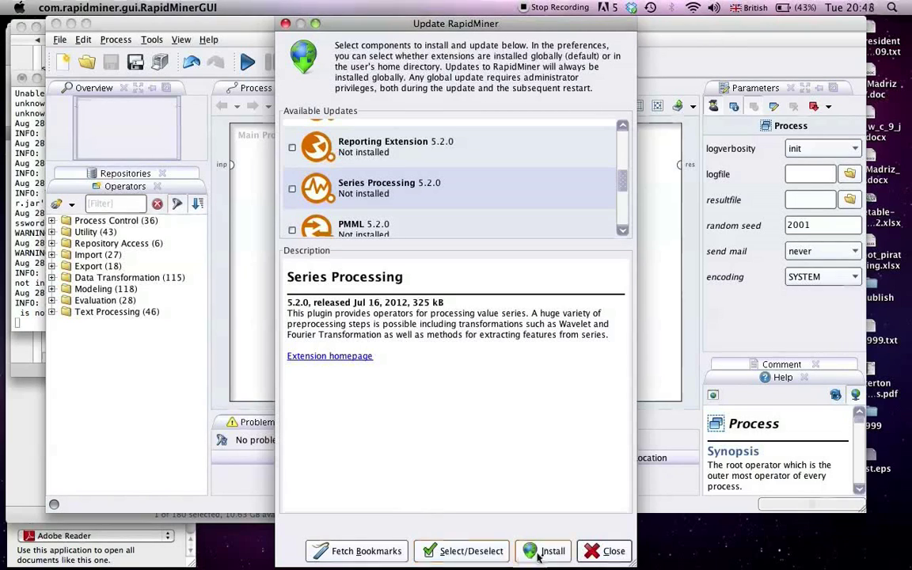
left_click(286, 22)
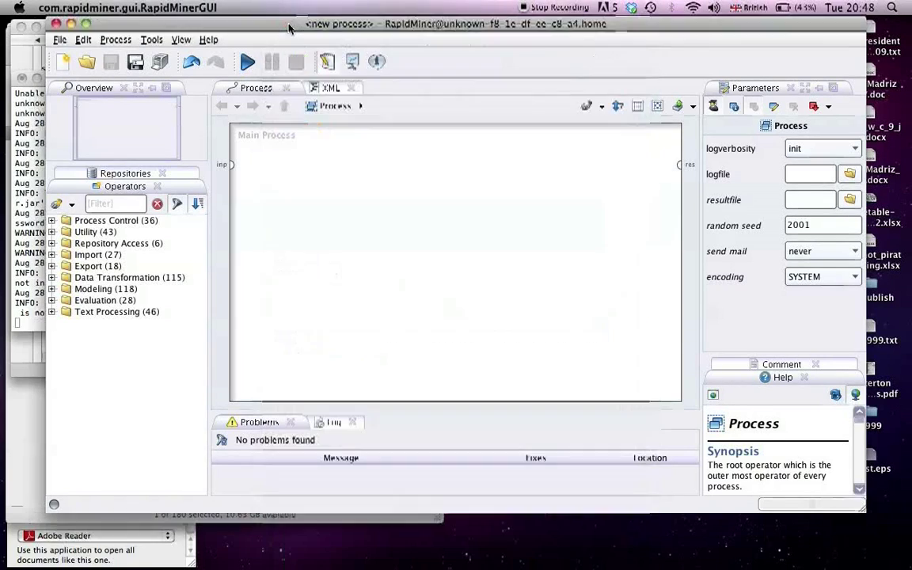
Add the Process Documents from Files operator from the Text Processing group to the main process.
left_click(51, 311)
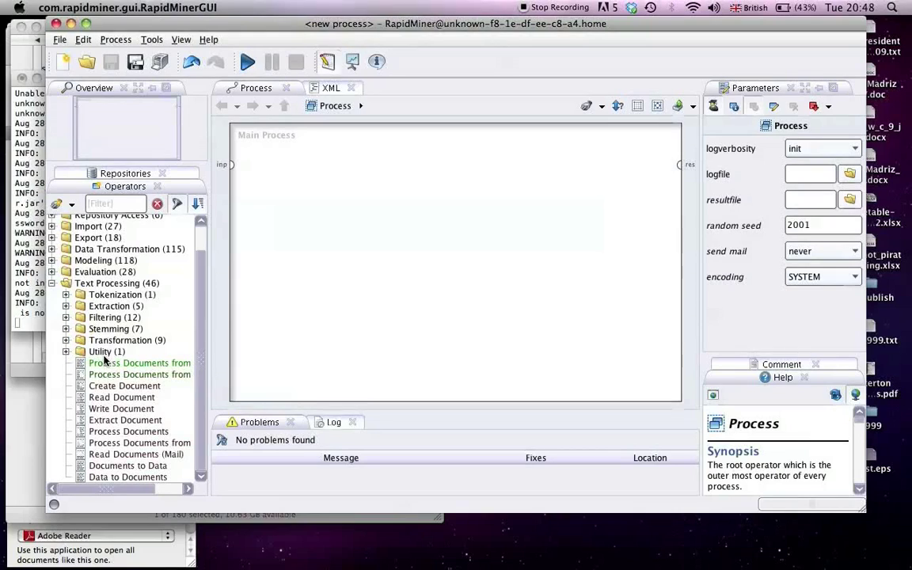
mouse_move(102, 491)
left_mouse_down()
mouse_move(150, 491)
mouse_move(104, 492)
mouse_move(119, 491)
left_mouse_up()
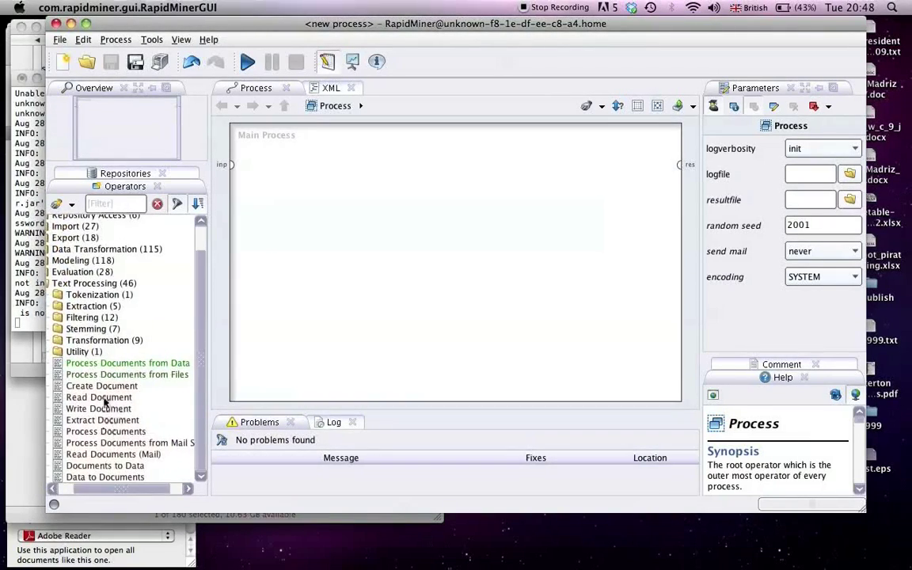
left_click_drag(101, 374, 270, 133)
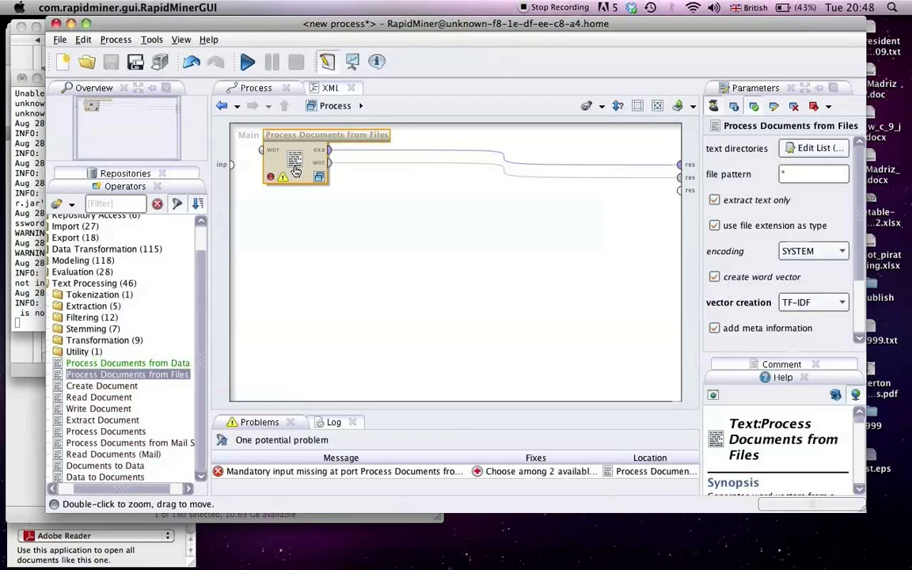
Set the operator's text directories to the 2006 folder in the home directory, with class name 2006.
left_click(800, 150)
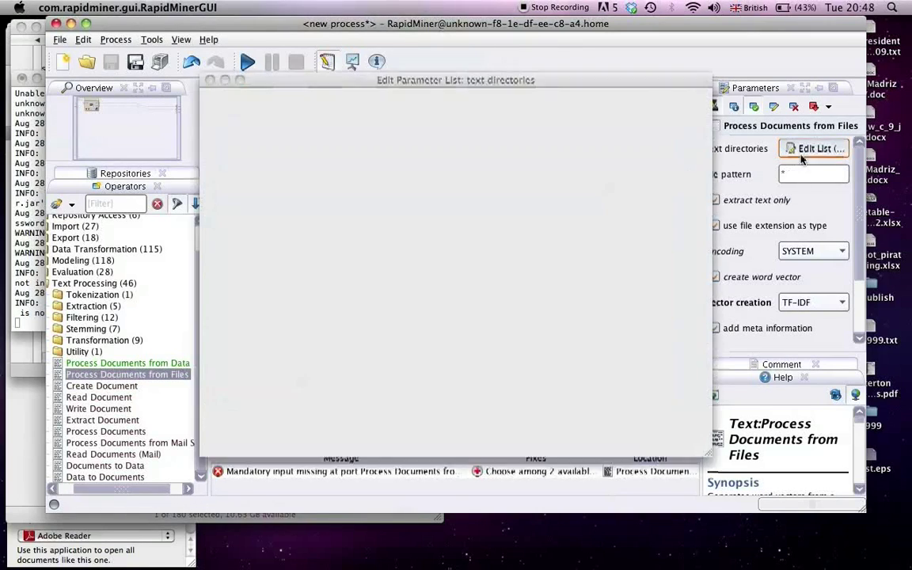
left_click(693, 167)
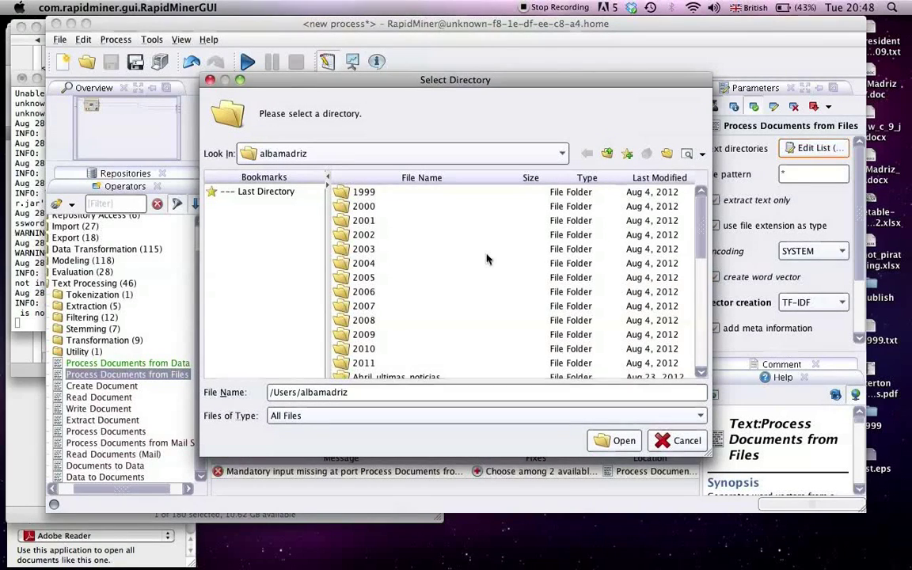
left_click(358, 294)
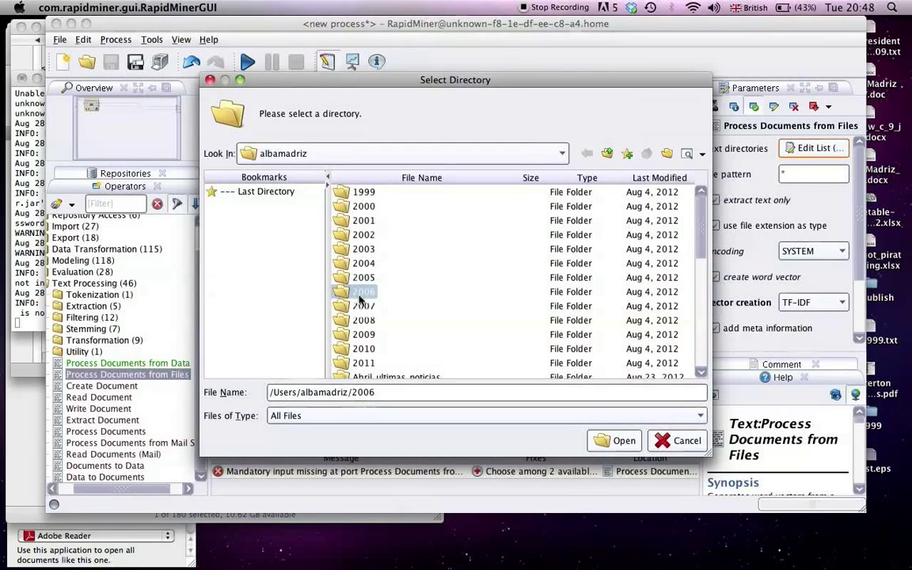
left_click(614, 441)
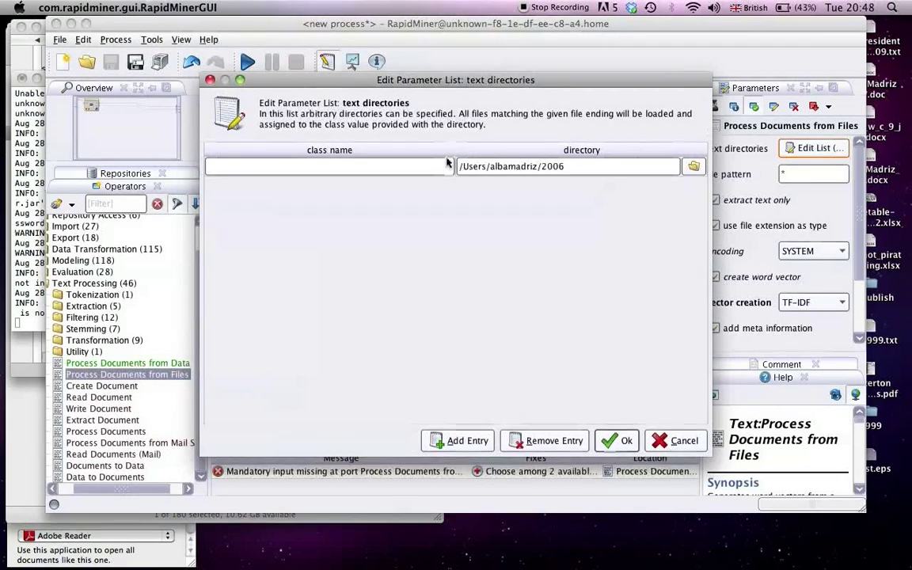
type("2006")
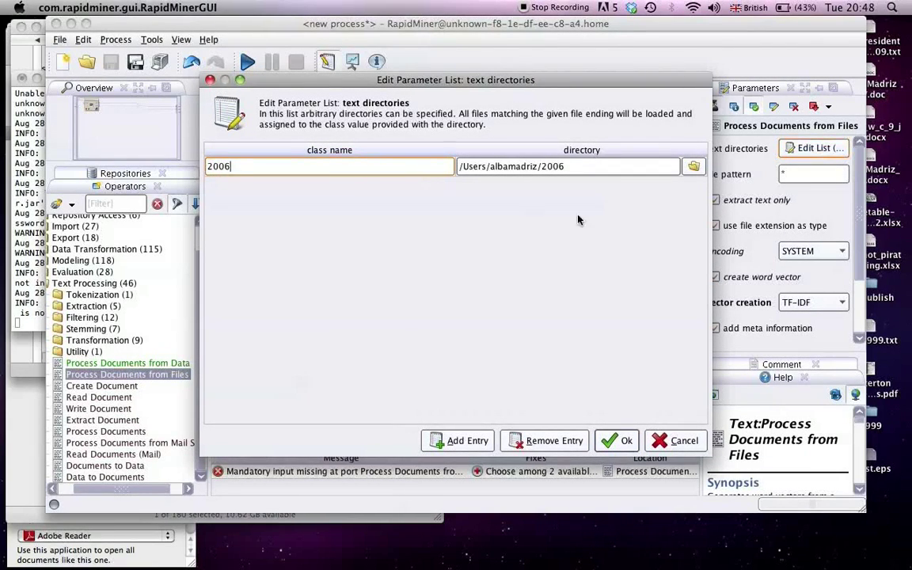
left_click(617, 441)
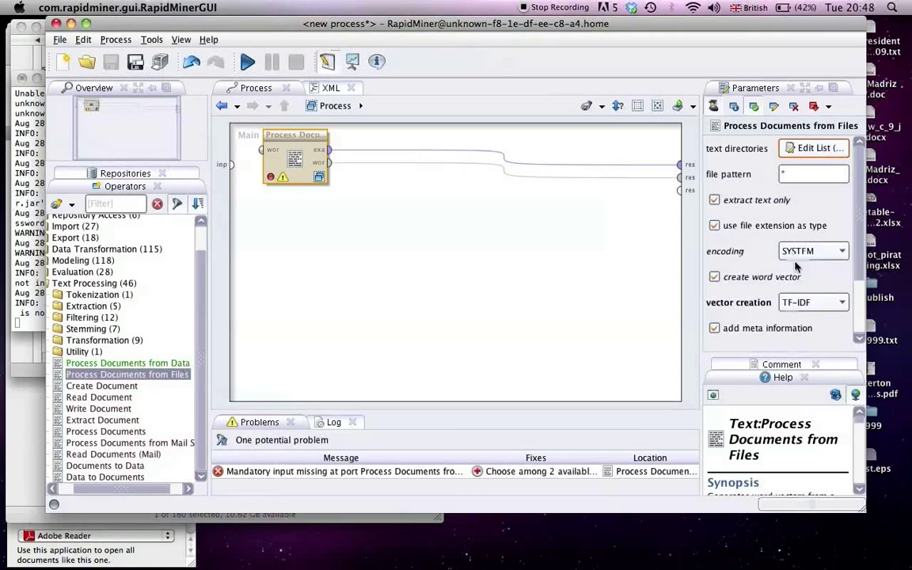
Set the operator's vector creation to Binary Term Occurrences and enable keep text.
scroll(795, 267, "down", 3)
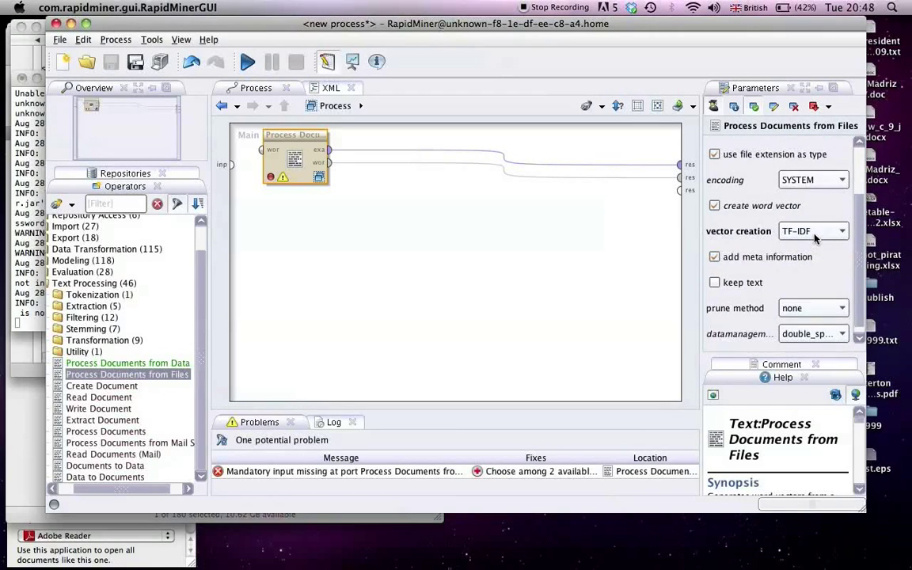
left_click(816, 235)
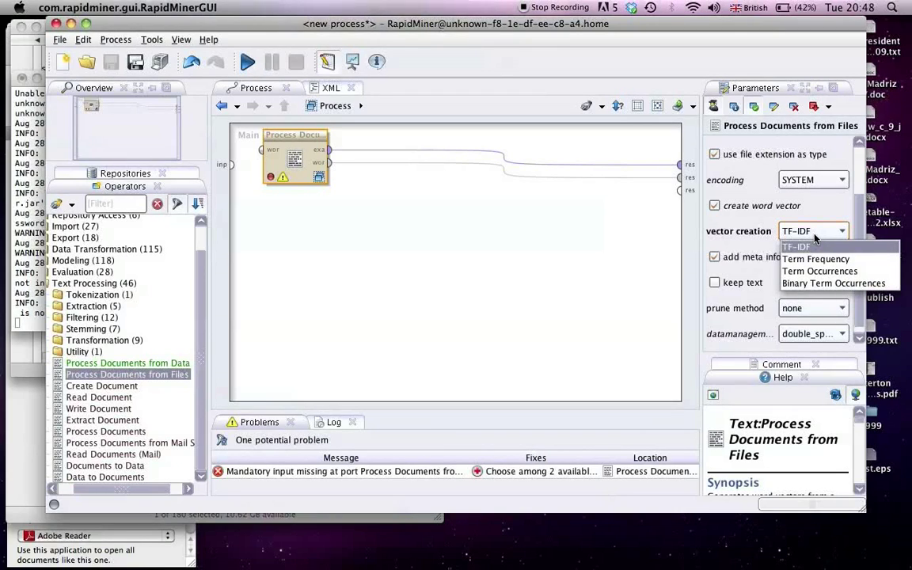
left_click(802, 284)
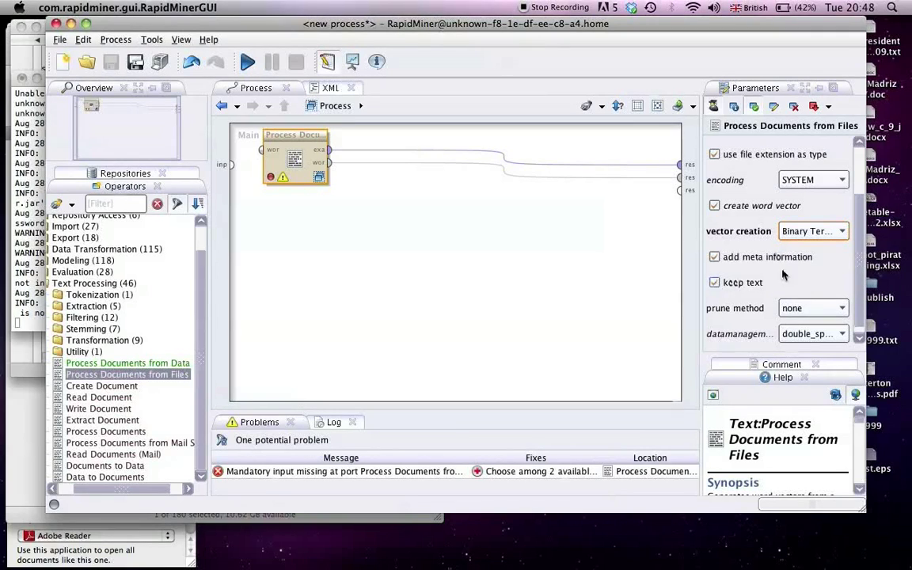
Set the operator's prune method to absolute, pruning below 20 and above 60 documents.
scroll(782, 274, "down", 1)
left_click(811, 301)
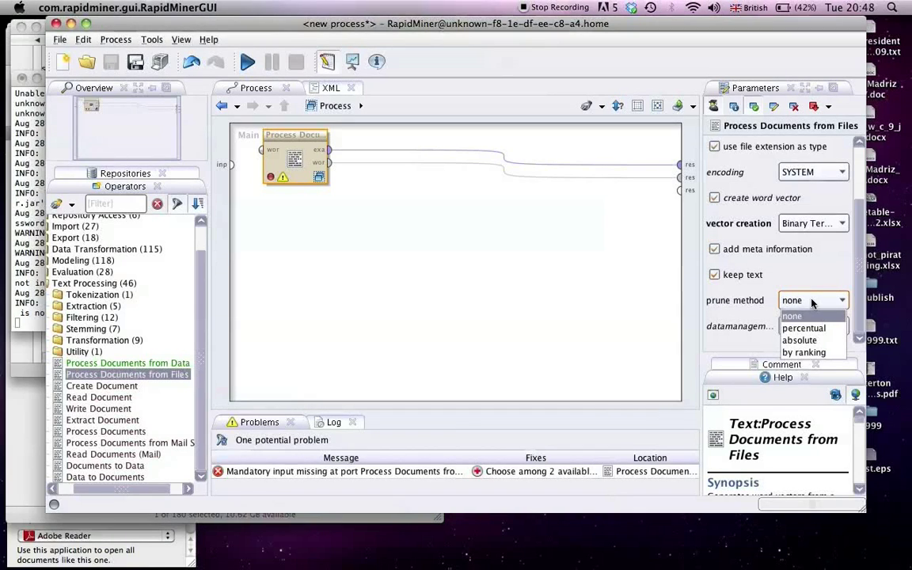
left_click(800, 344)
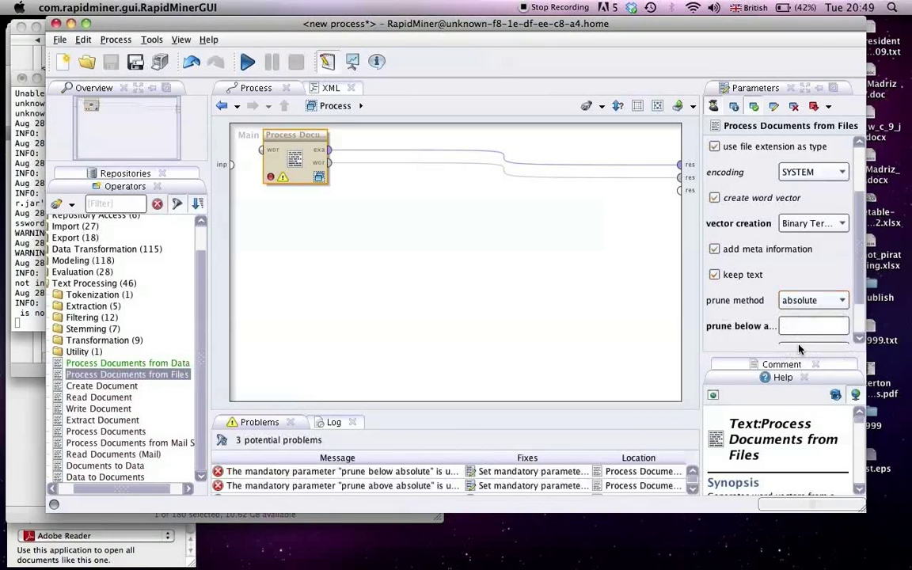
left_click(840, 304)
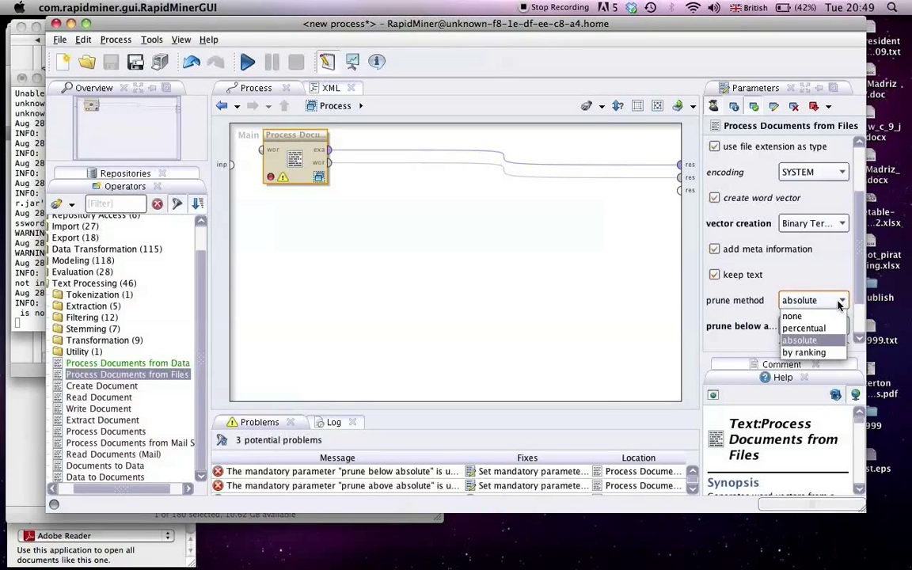
left_click(837, 303)
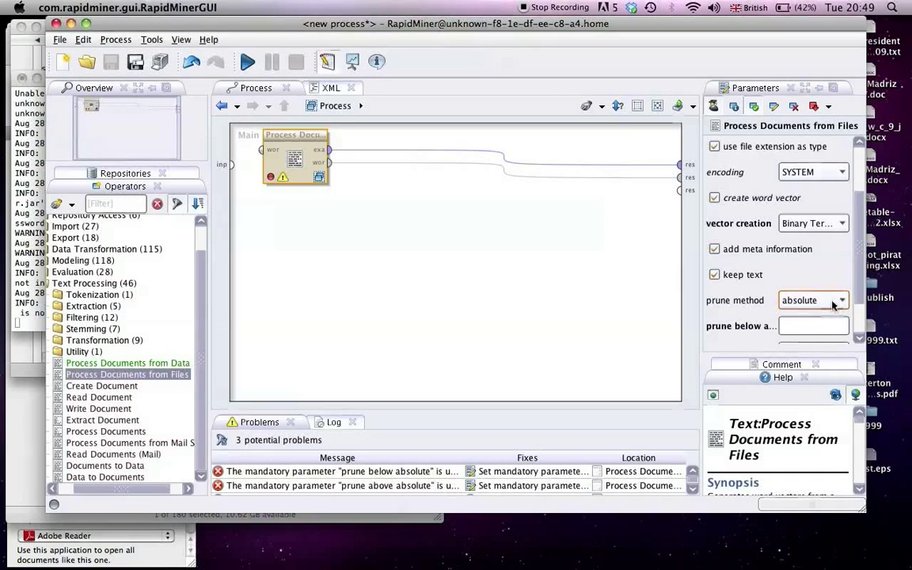
left_click(813, 326)
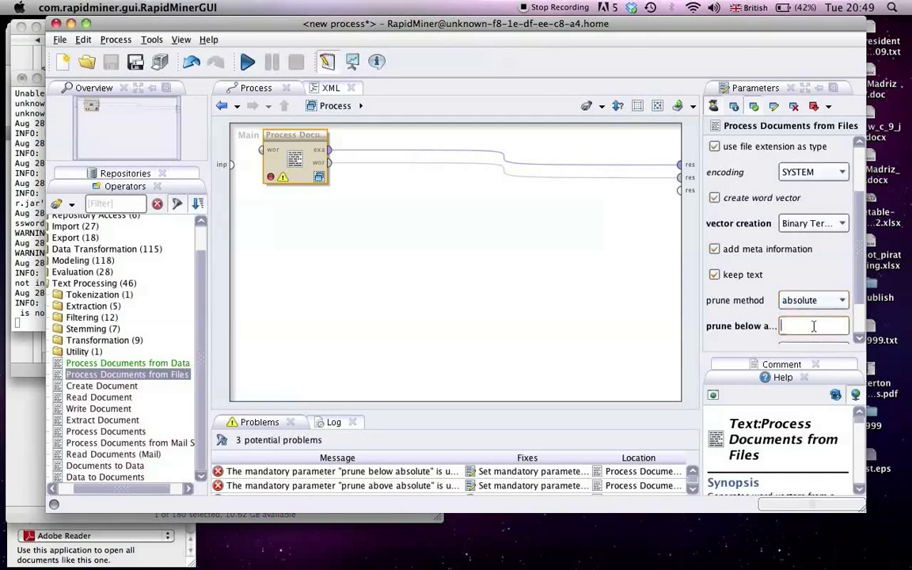
scroll(813, 327, "down", 2)
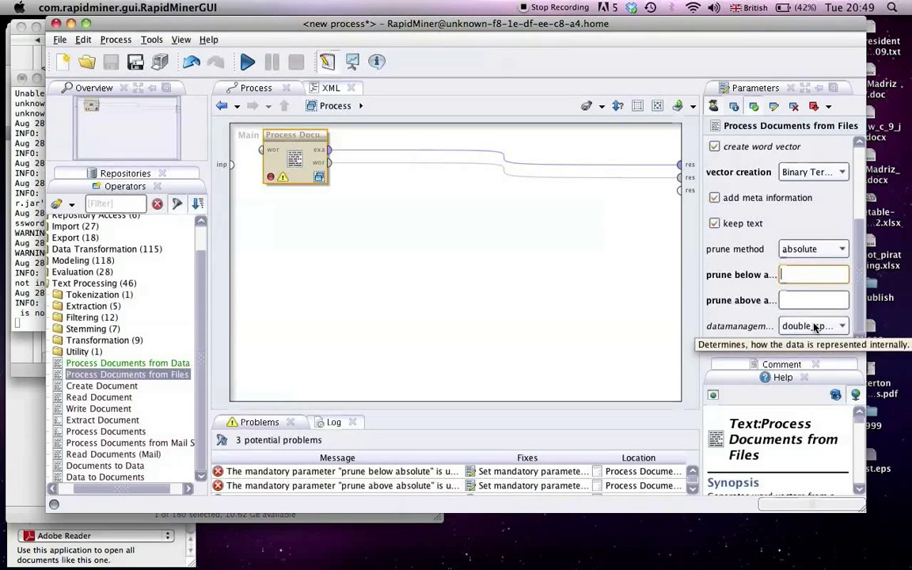
type("20")
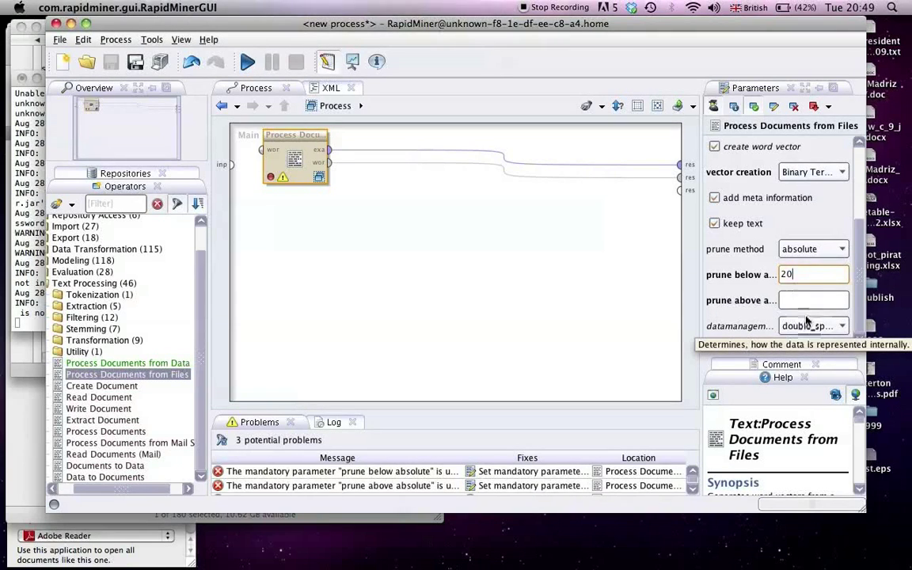
left_click(800, 302)
type("60")
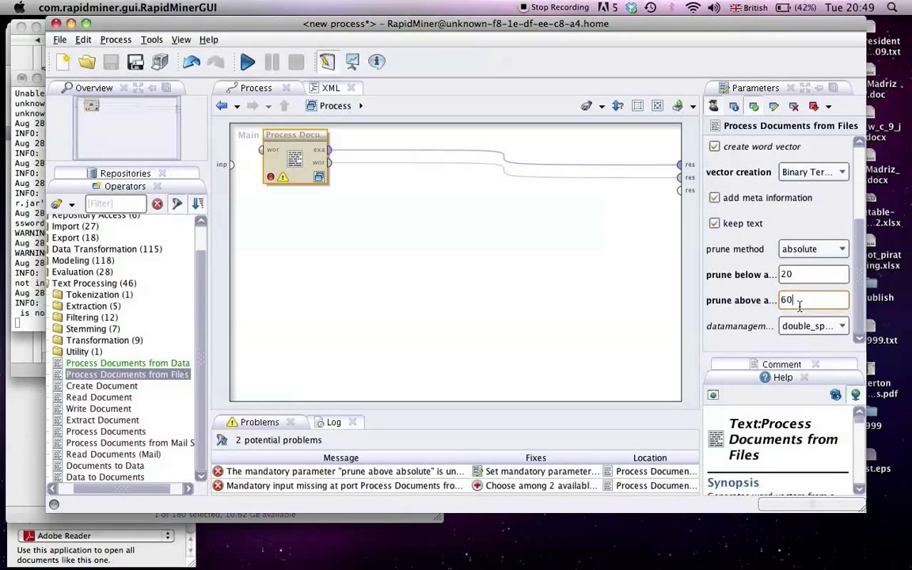
left_click(794, 275)
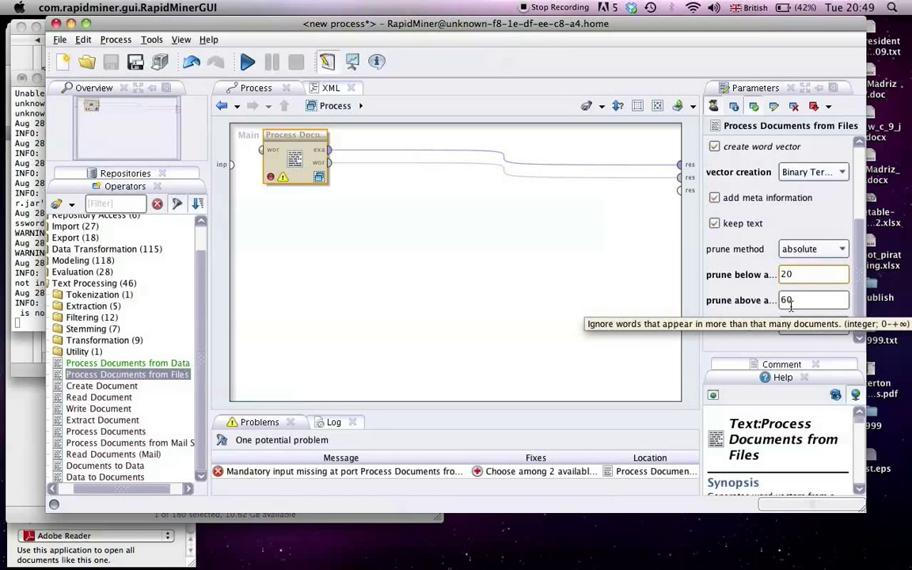
scroll(756, 327, "up", 5)
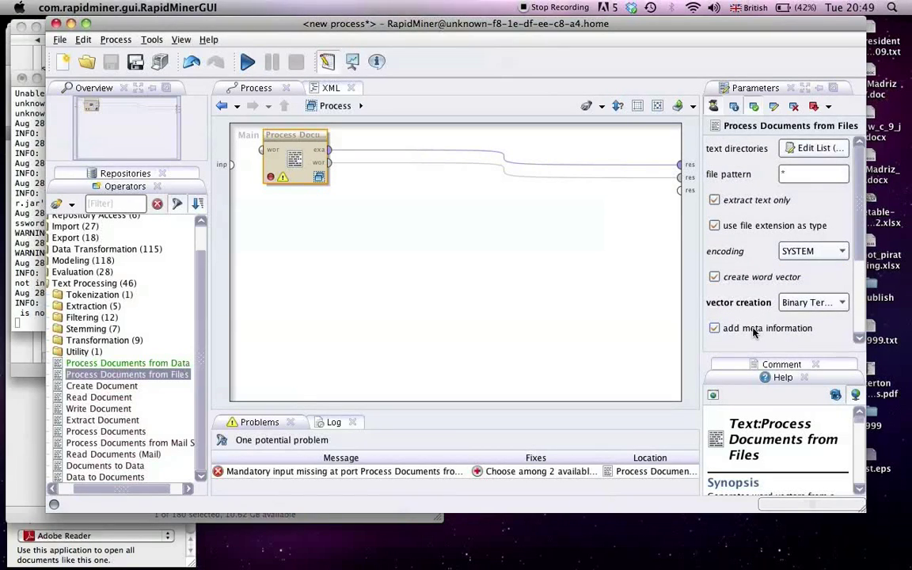
Open the Vector Creation subprocess of Process Documents from Files and add a Tokenize operator, keeping its non letters mode.
double_click(303, 171)
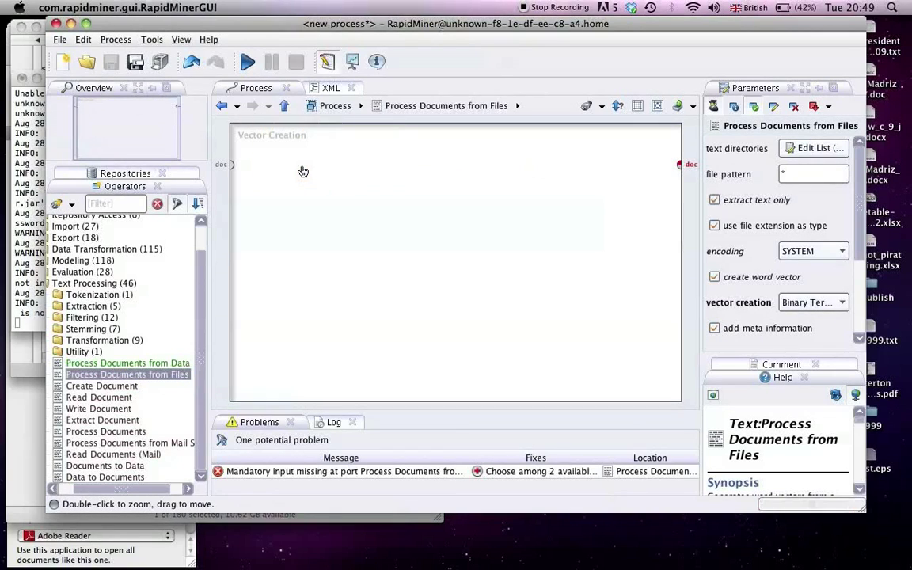
scroll(72, 471, "up", 3)
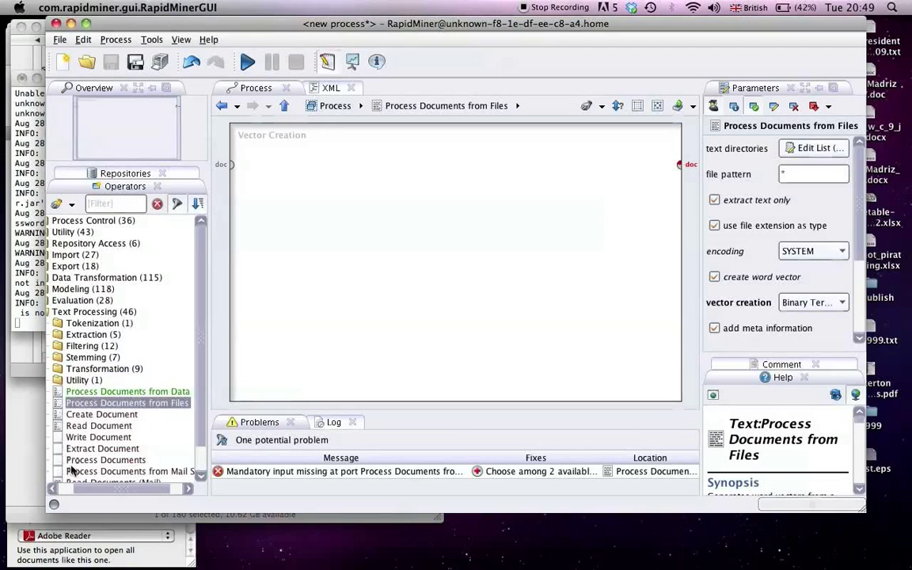
scroll(75, 424, "left", 3)
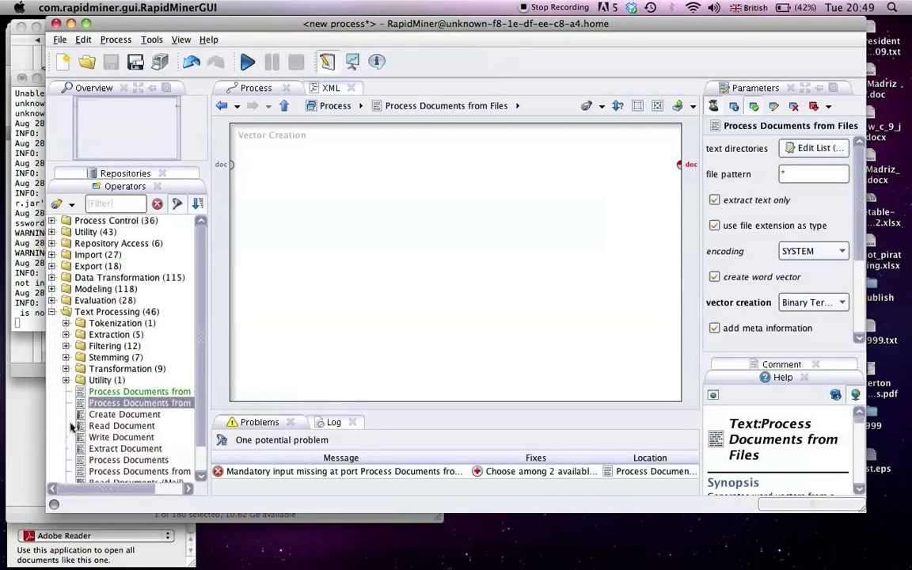
left_click(66, 323)
left_click_drag(120, 335, 281, 160)
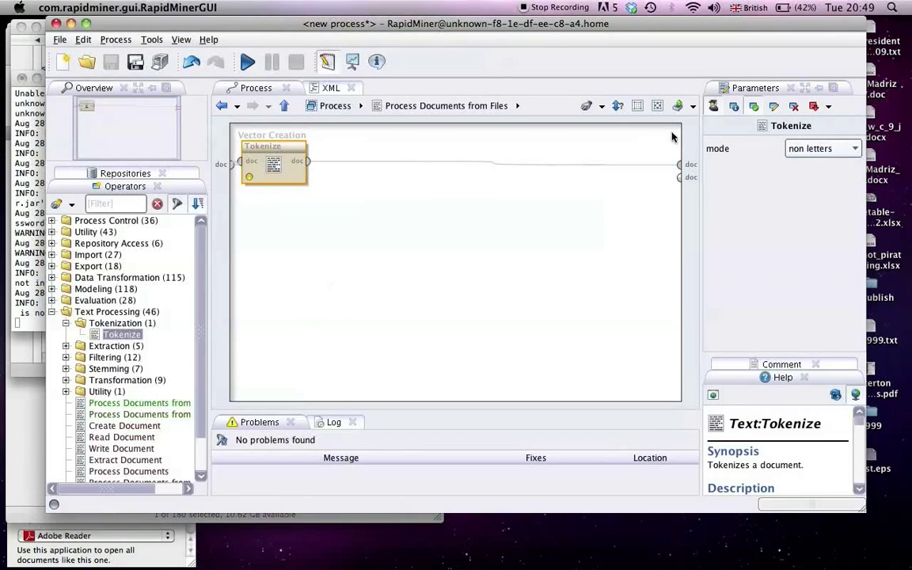
left_click(853, 149)
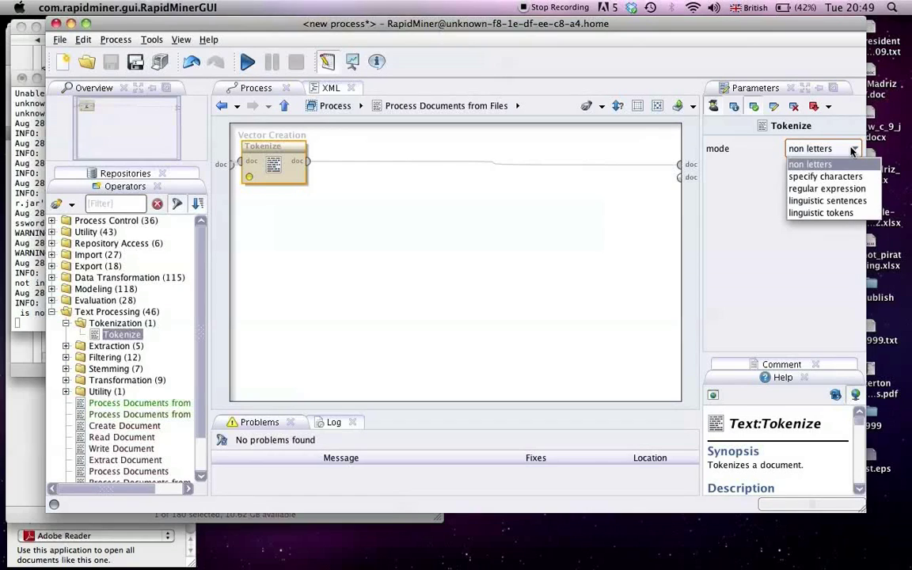
left_click(853, 149)
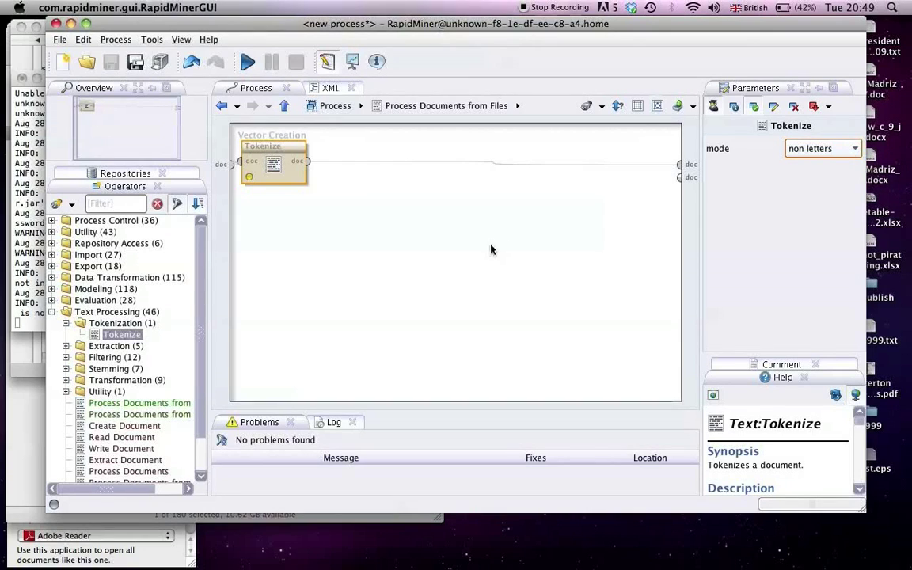
Add Filter Tokens (by Length) after Tokenize and connect their document ports, disconnecting Tokenize's existing output connection.
left_click(65, 357)
scroll(67, 361, "down", 5)
scroll(71, 380, "up", 3)
left_click_drag(121, 314, 356, 155)
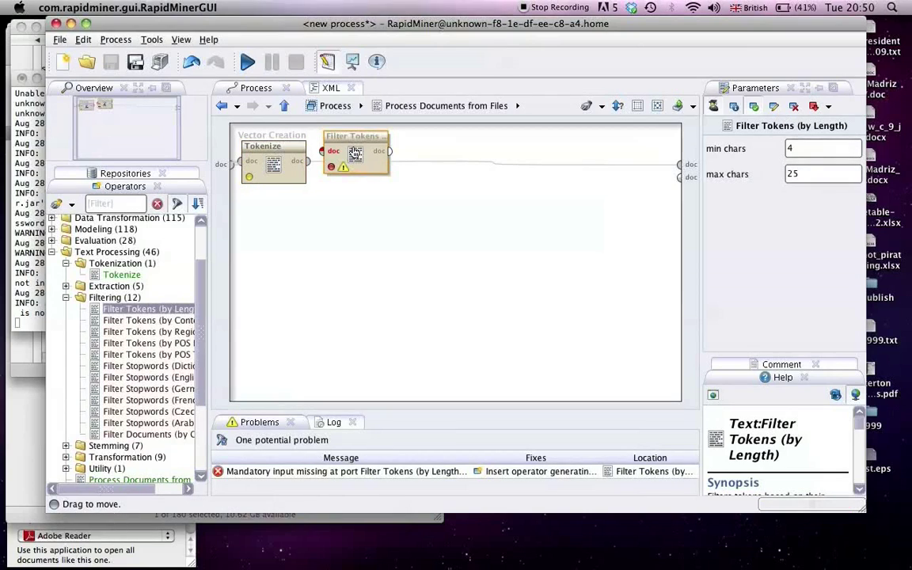
left_click_drag(356, 151, 367, 151)
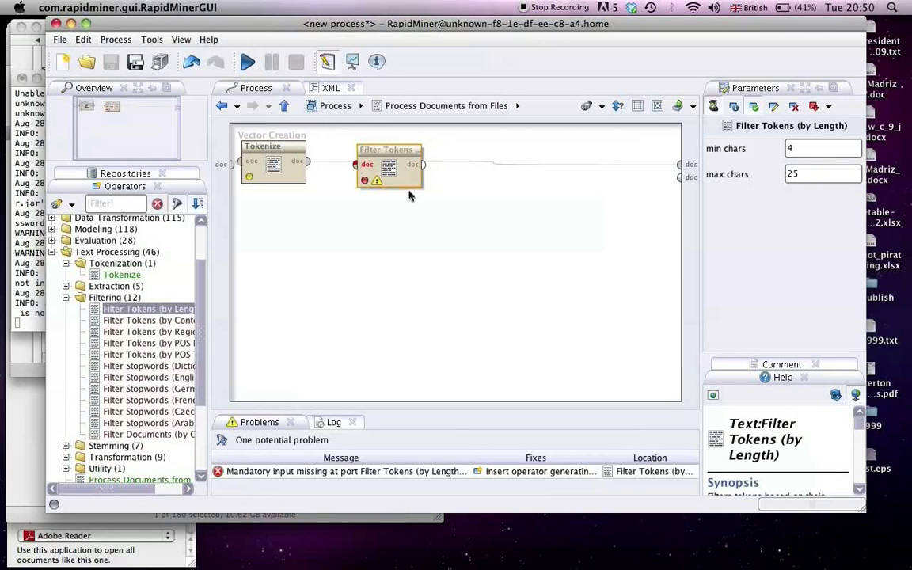
left_click(305, 166)
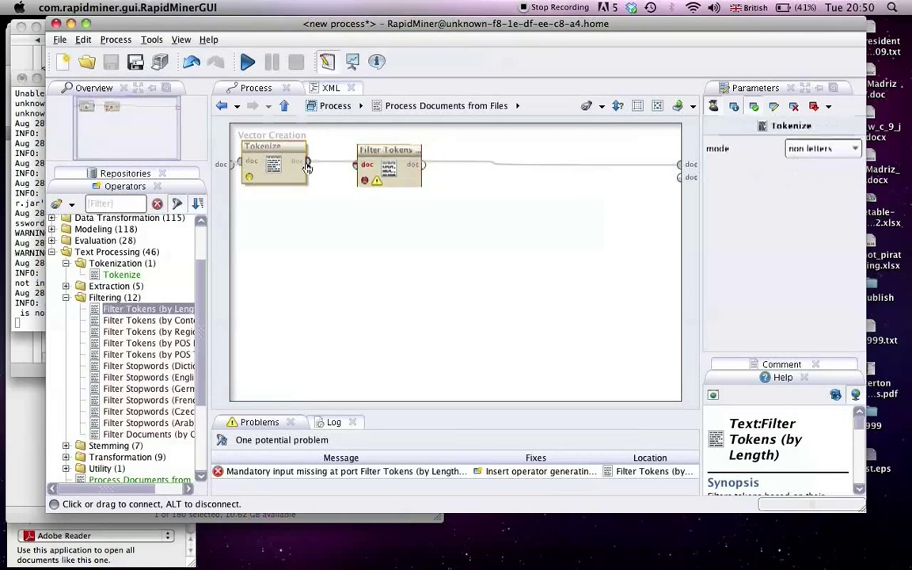
left_click(355, 165)
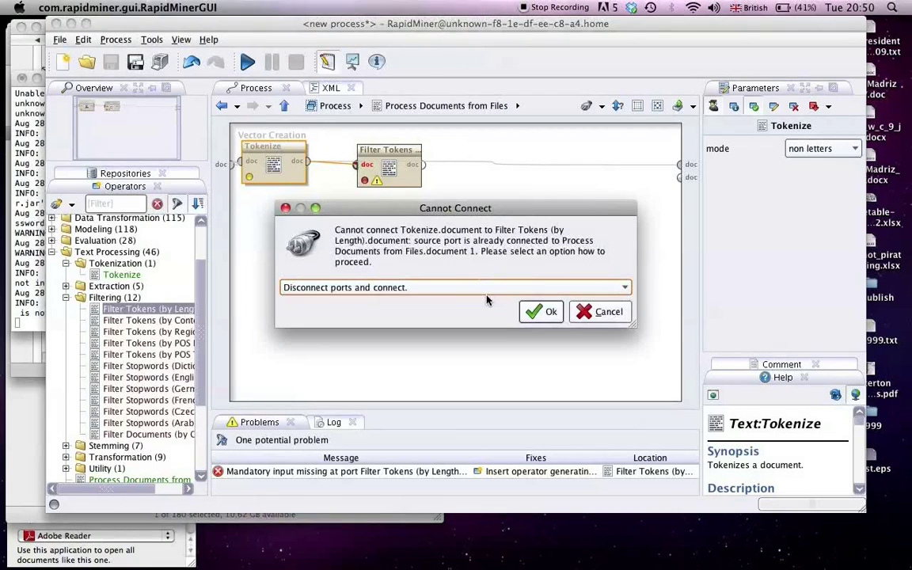
left_click(538, 312)
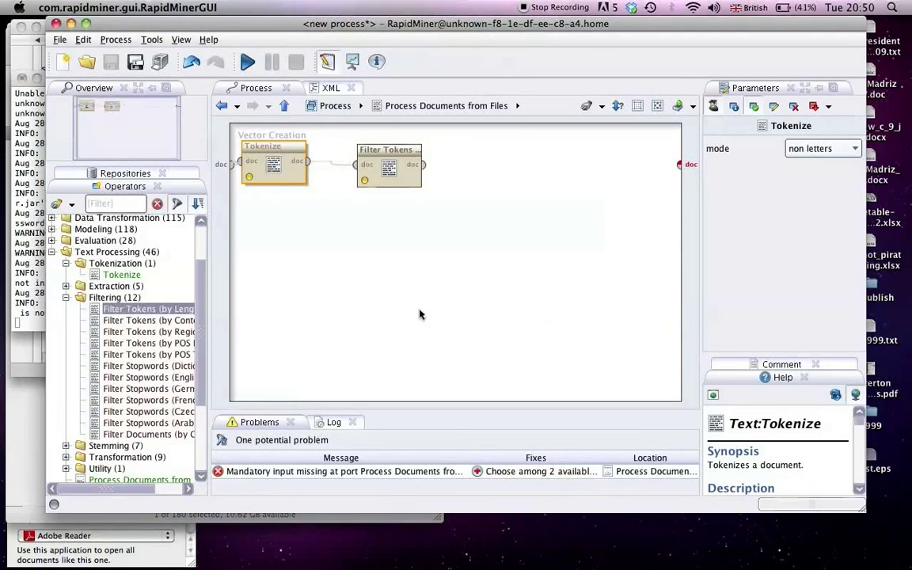
Add the Stem (Snowball) operator after the token length filter and set its language to Spanish.
left_click(66, 447)
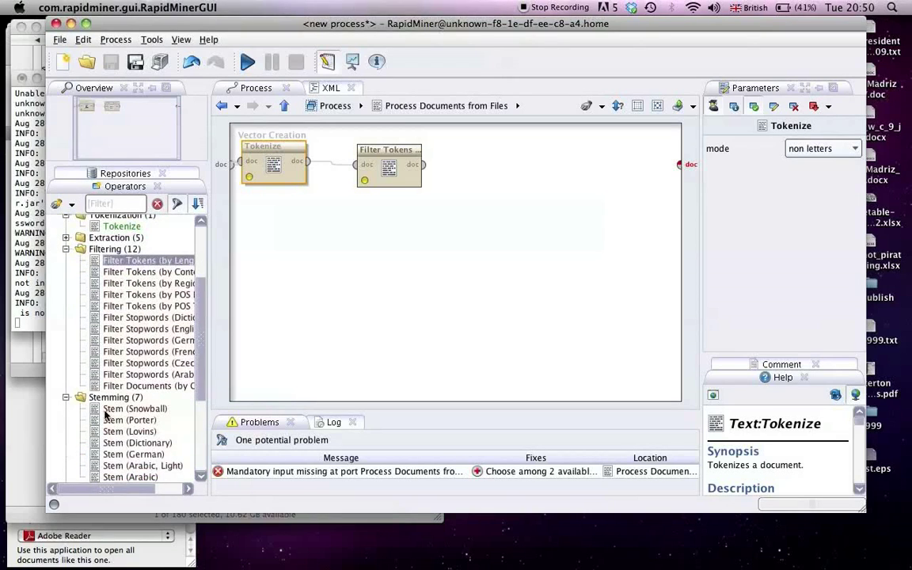
scroll(79, 396, "down", 1)
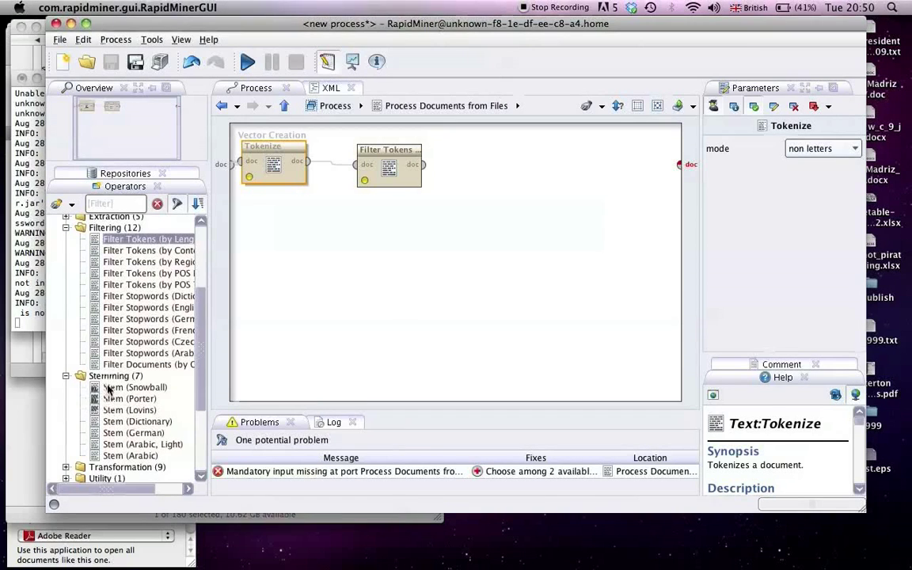
left_click_drag(101, 389, 486, 164)
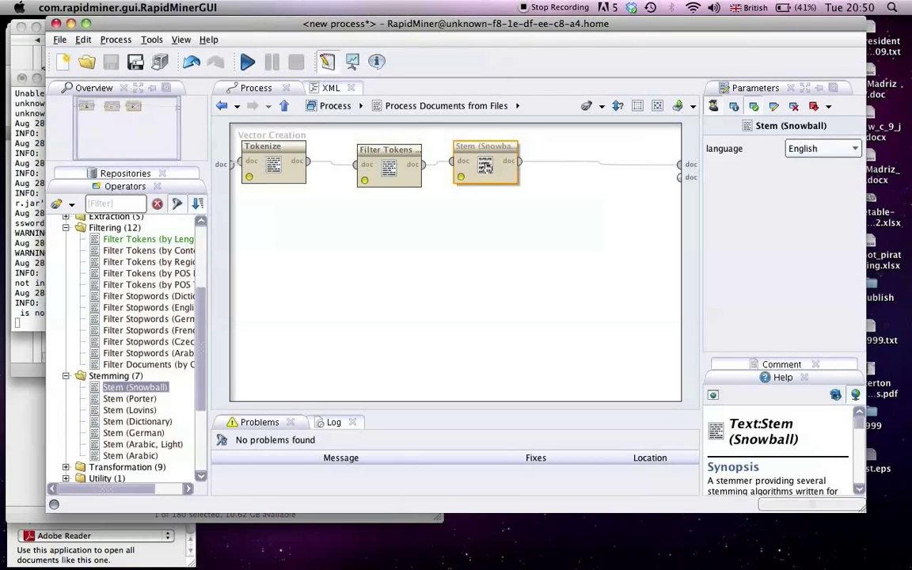
left_click(832, 152)
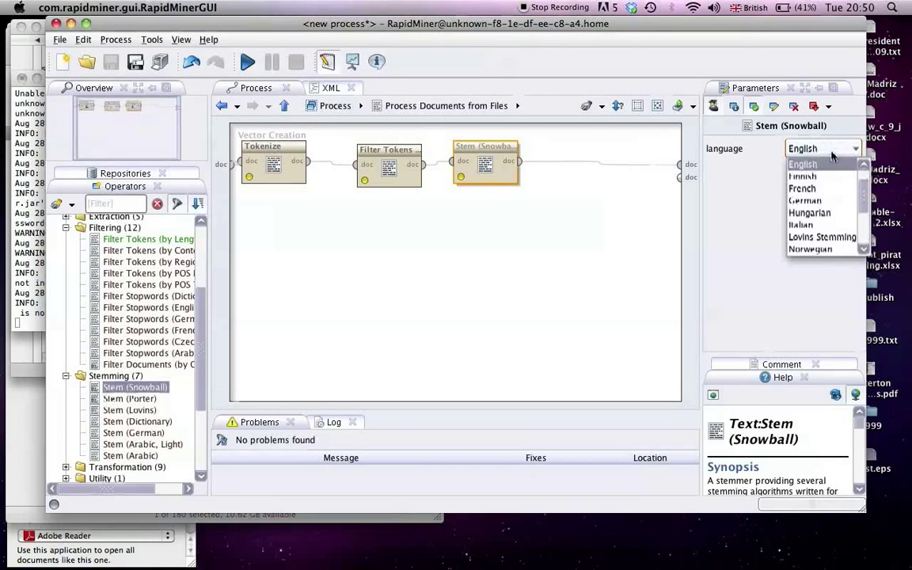
scroll(816, 212, "down", 3)
left_click(818, 226)
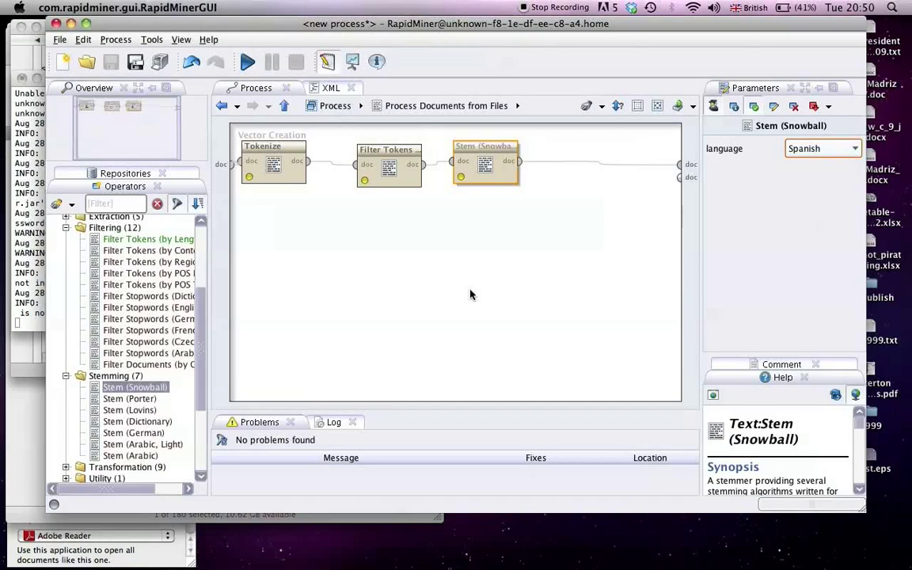
Add the Transform Cases operator after Stem (Snowball) and return to the main process.
scroll(64, 372, "down", 3)
left_click(65, 358)
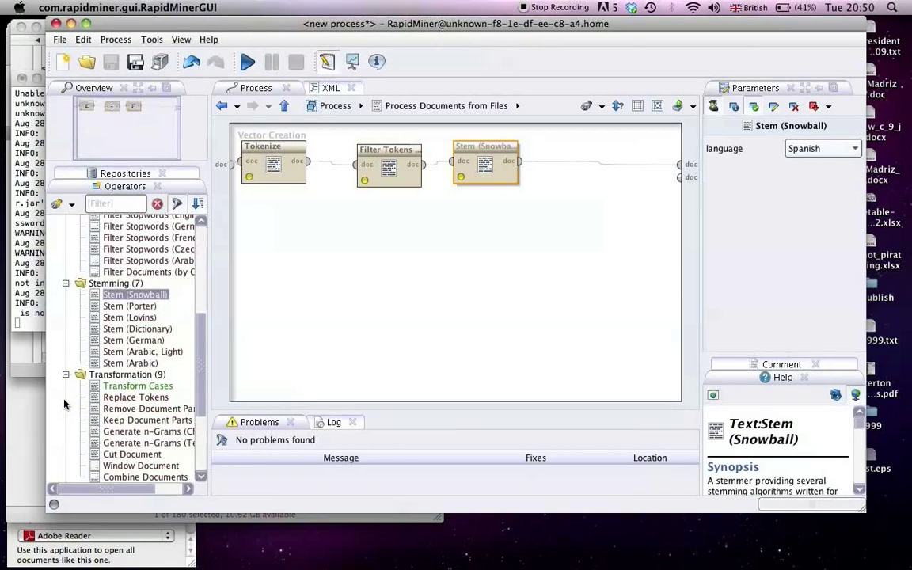
left_click_drag(138, 385, 574, 168)
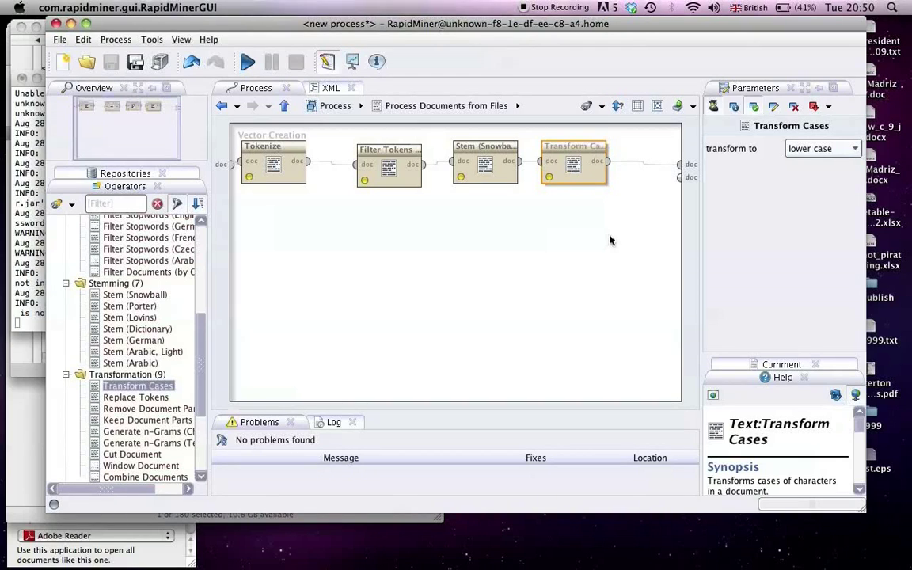
left_click(284, 108)
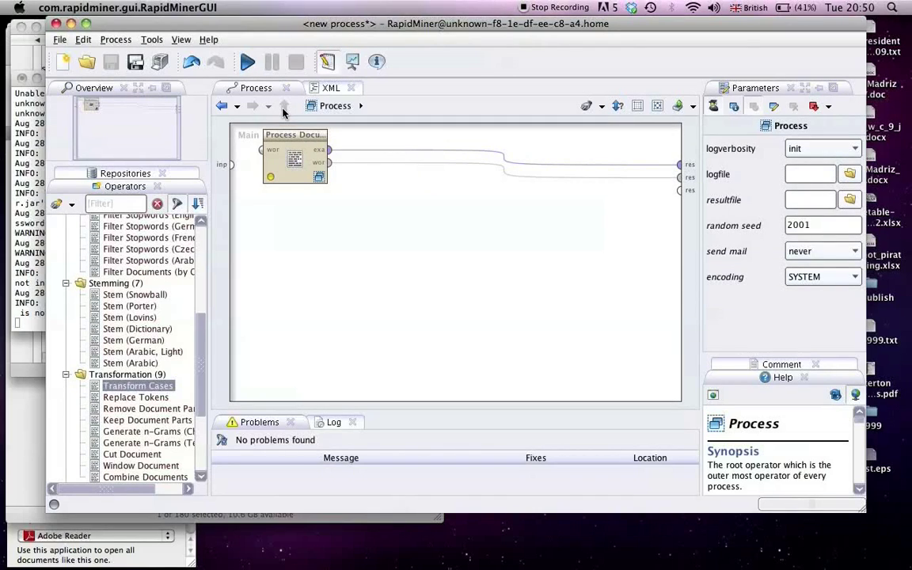
Add Numerical to Binominal after Process Documents from Files and connect their example set ports, disconnecting the existing result connection.
left_click(66, 375)
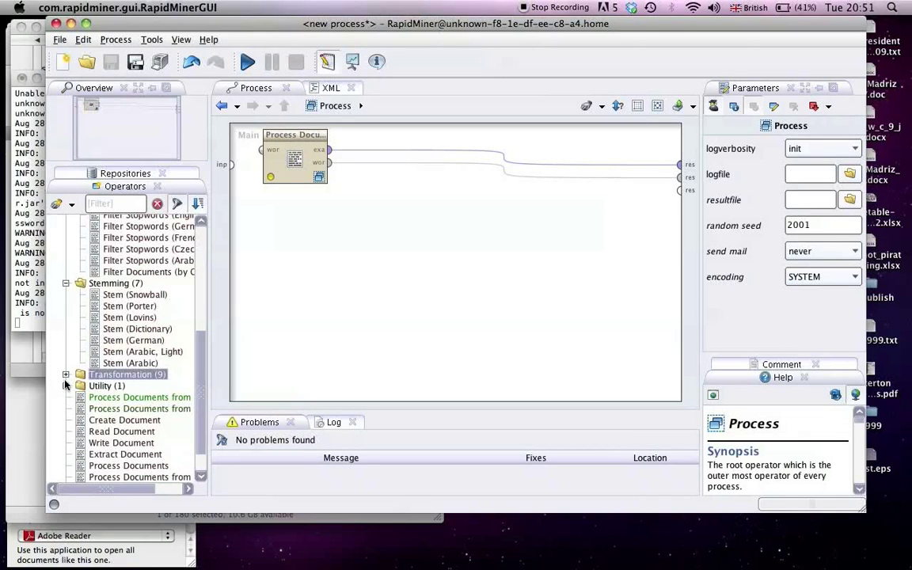
left_click(66, 385)
scroll(68, 387, "up", 6)
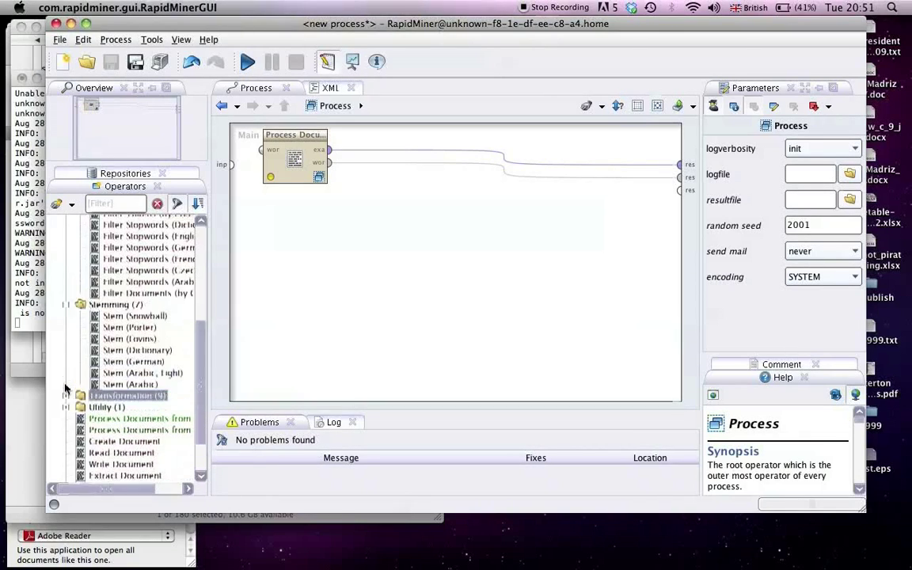
left_click(103, 205)
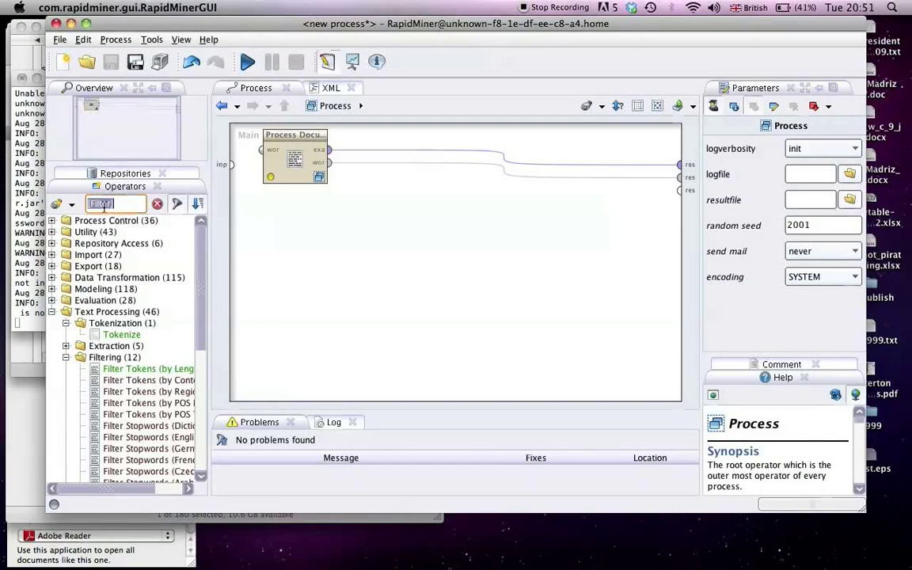
type("numer")
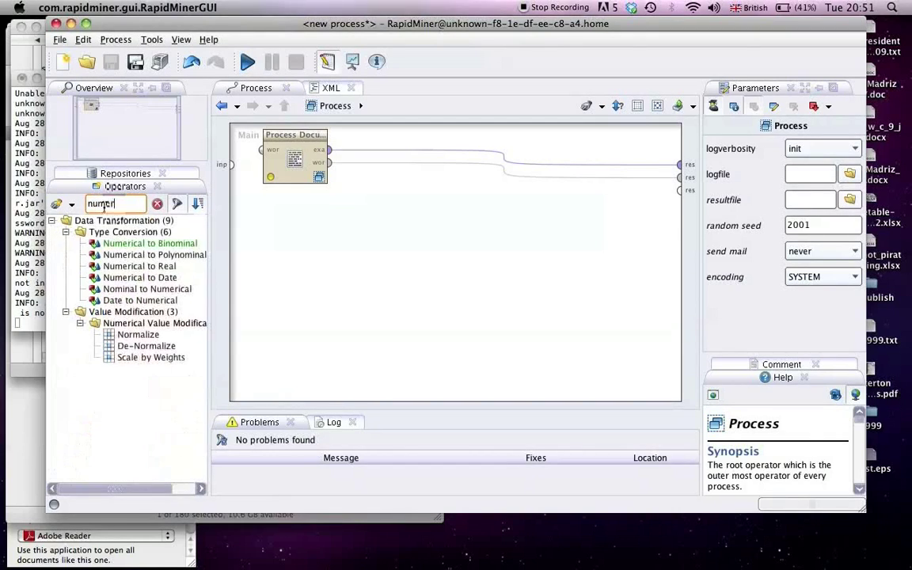
left_click(96, 246)
left_click_drag(96, 248, 389, 164)
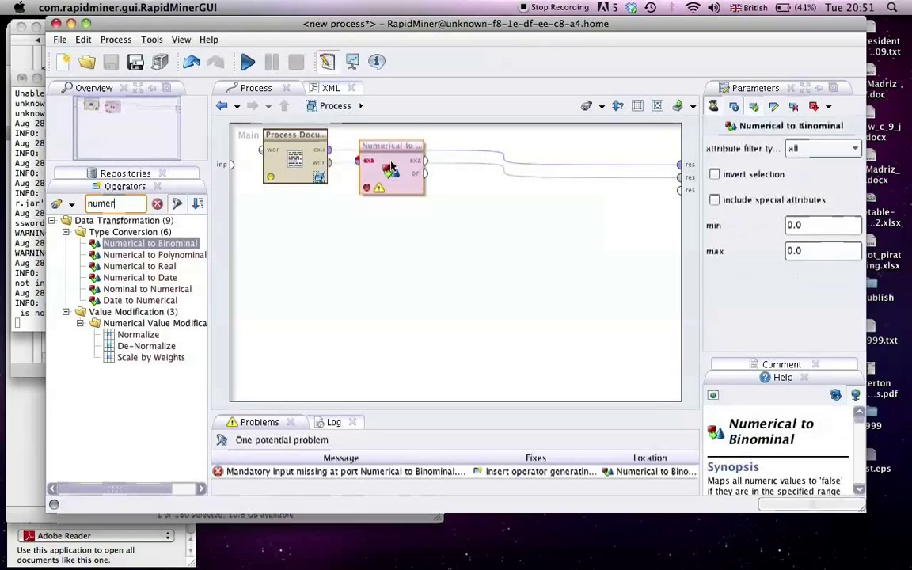
left_click_drag(328, 149, 362, 161)
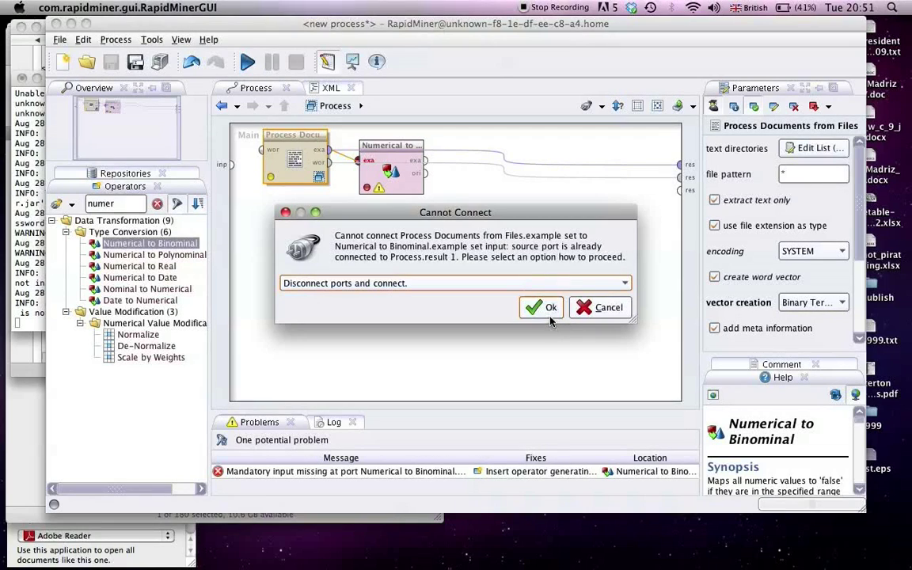
left_click(549, 316)
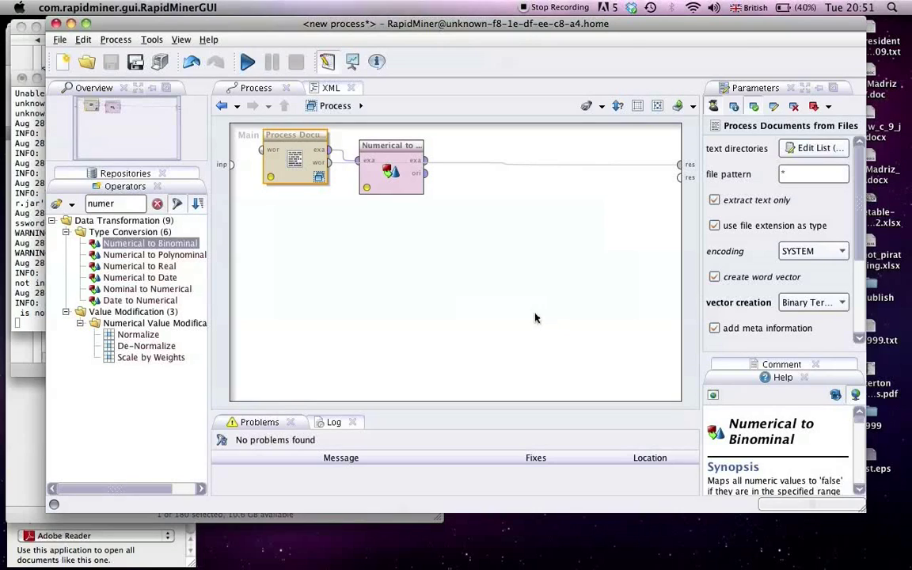
Add FP-Growth after Numerical to Binominal on its example set connection and review both operators' parameters.
double_click(117, 204)
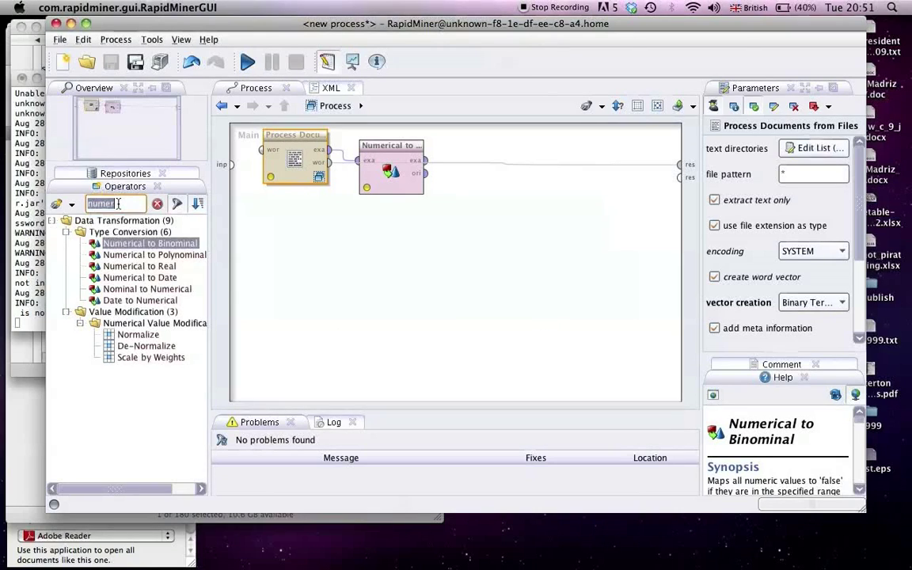
type("fp-")
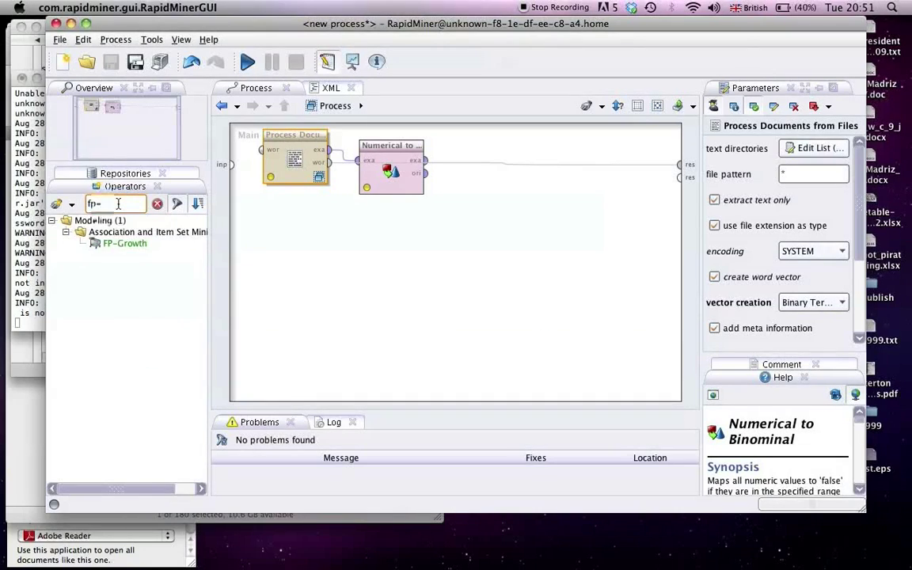
left_click_drag(119, 243, 464, 160)
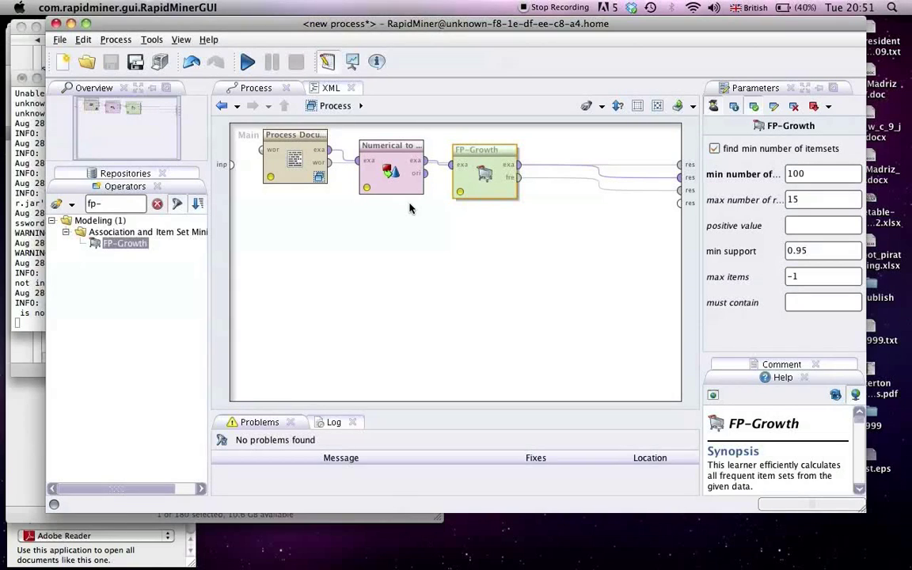
left_click(399, 180)
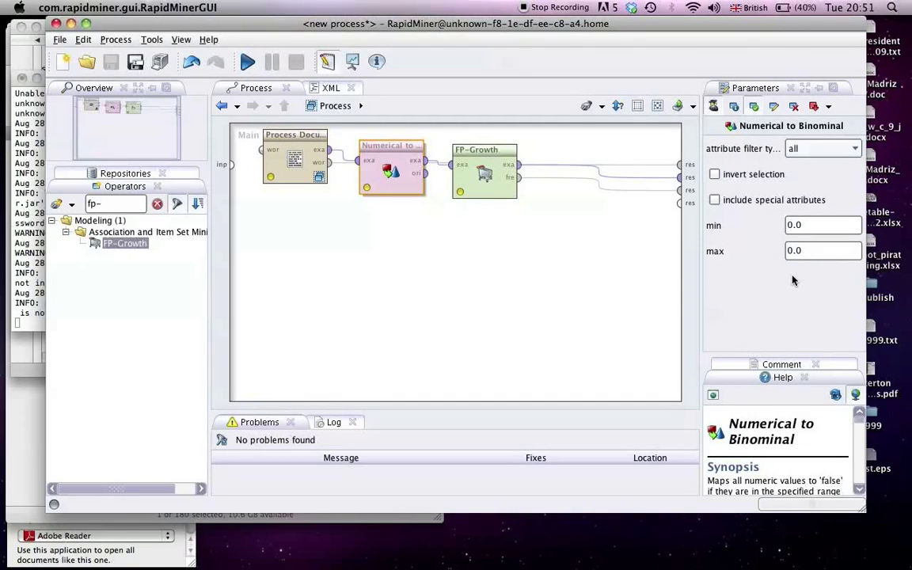
left_click(478, 179)
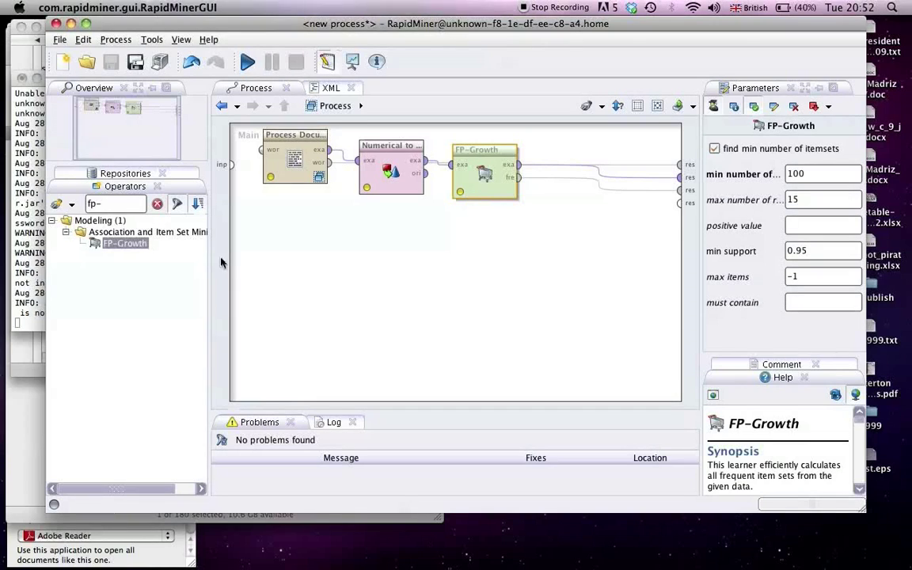
Add Create Association Rules after FP-Growth, feed it the frequent sets in place of their result connection, and keep min confidence at 0.8.
left_click(132, 207)
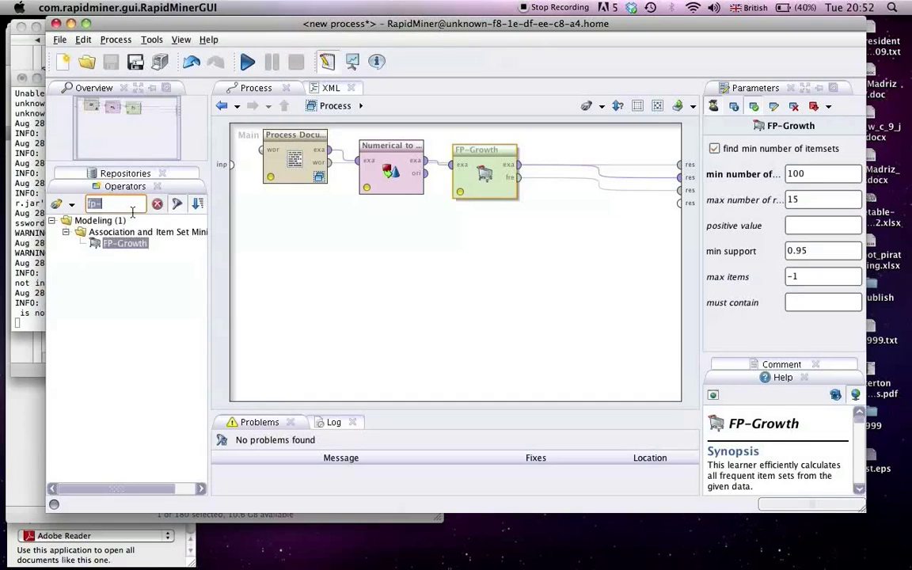
type("ass")
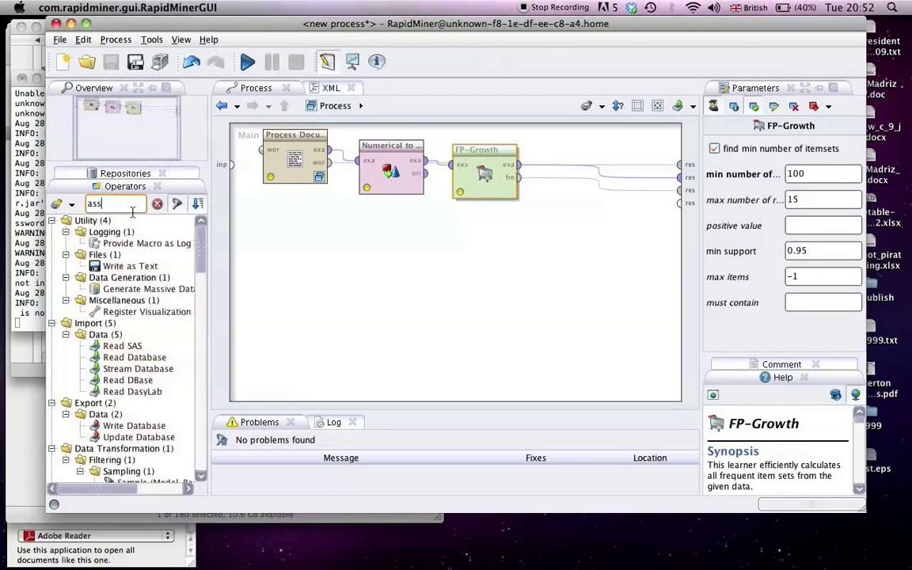
type("ociation rules")
left_click_drag(154, 243, 593, 152)
left_click_drag(522, 180, 547, 166)
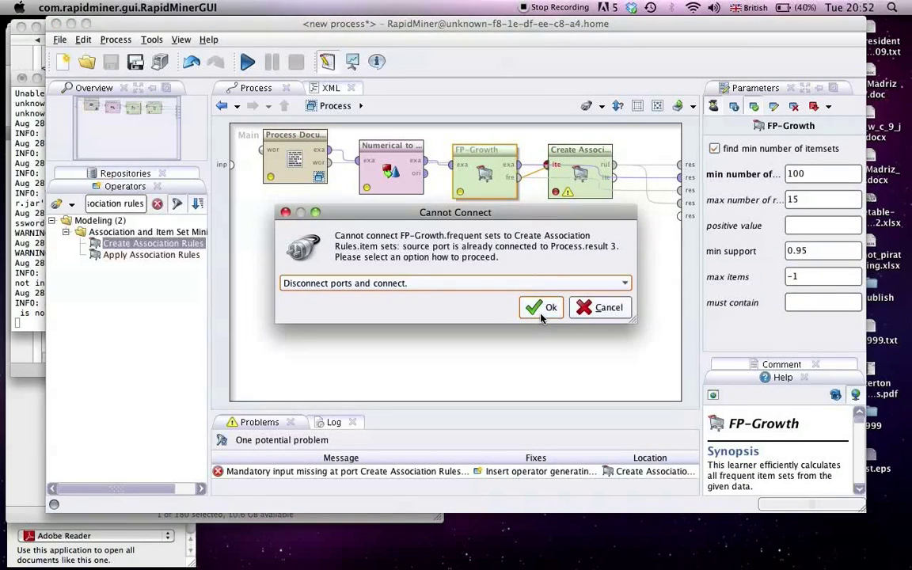
left_click(544, 311)
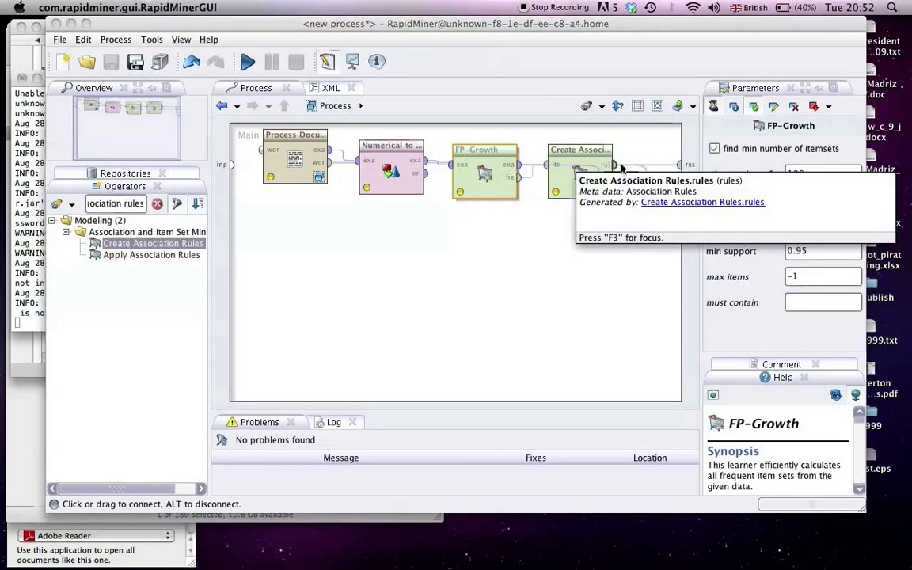
left_click_drag(622, 168, 679, 177)
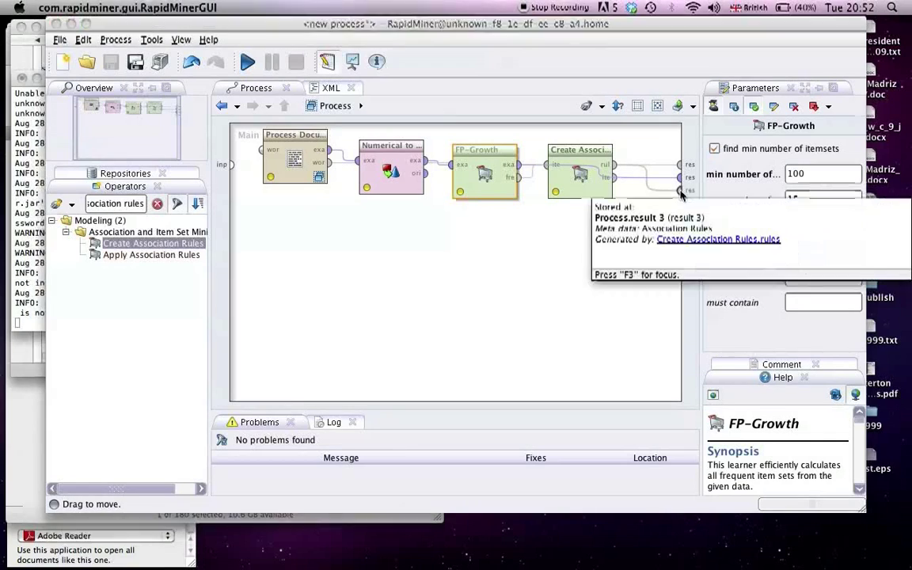
left_click(595, 195)
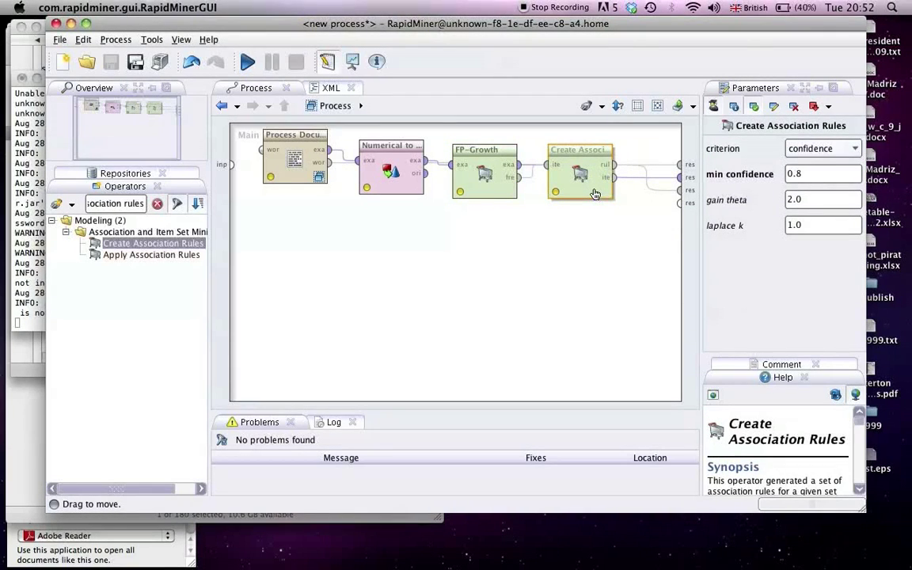
left_click(816, 179)
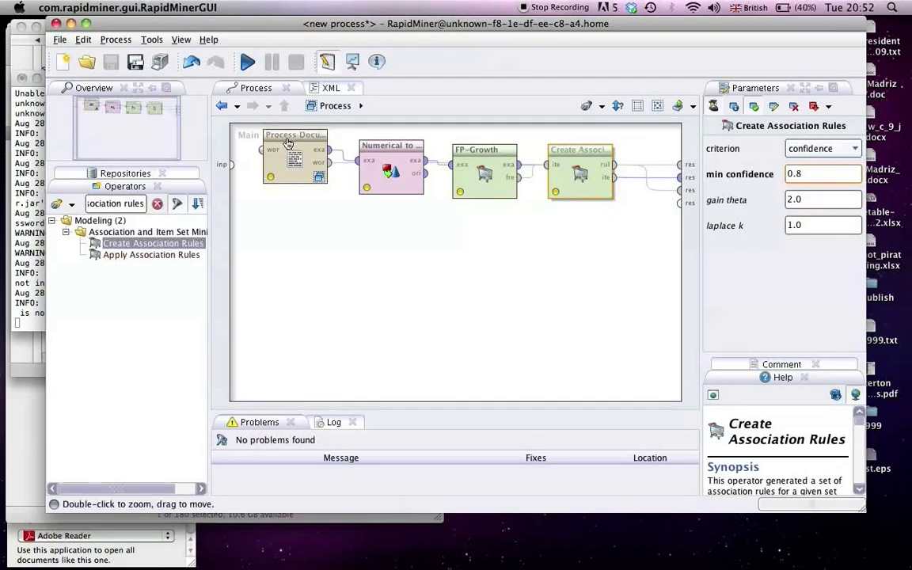
Run the process, saving it first as screencast in the repositories folder of NewLocalRepository.
left_click(244, 63)
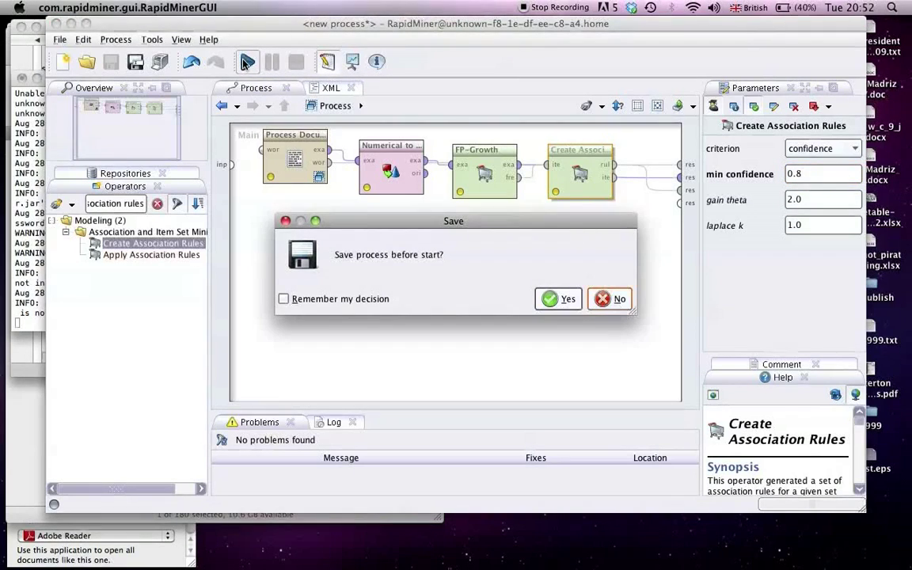
left_click(558, 299)
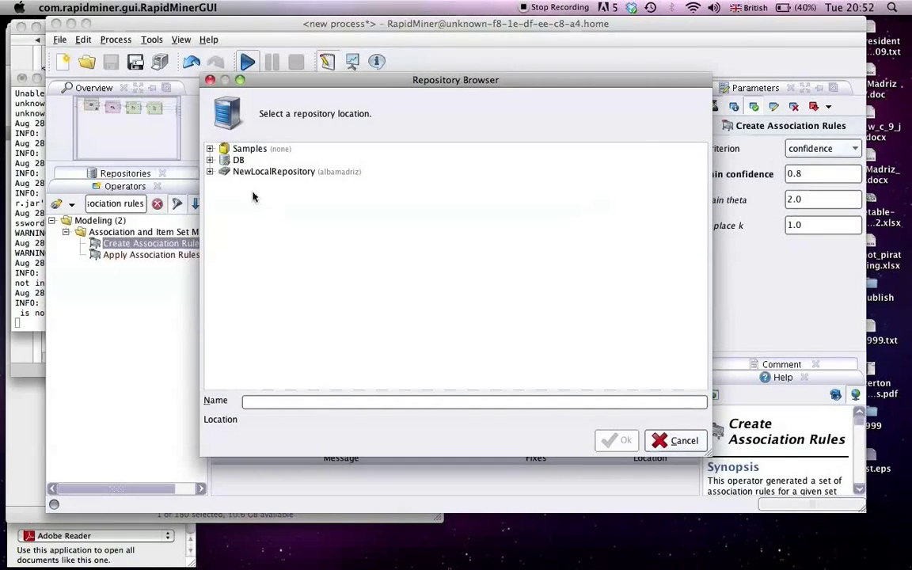
left_click(210, 172)
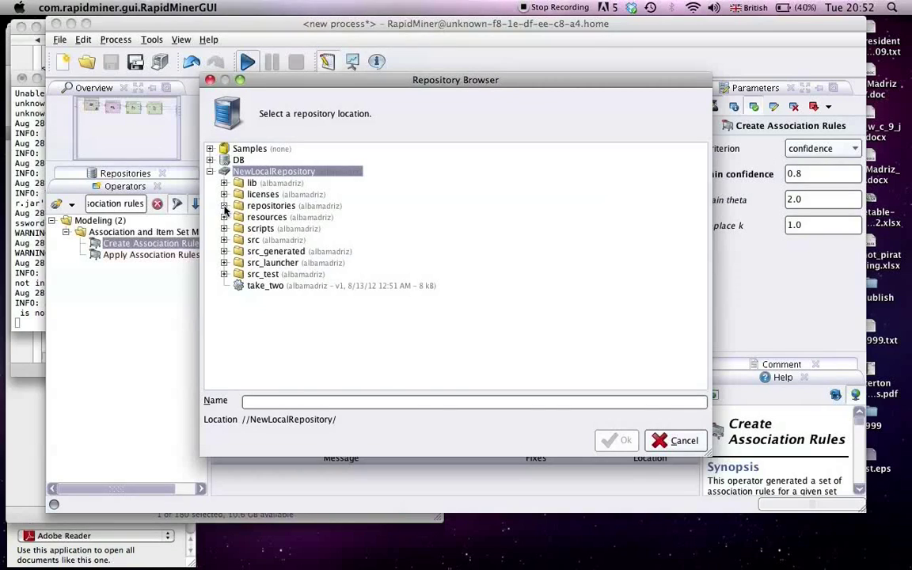
left_click(224, 206)
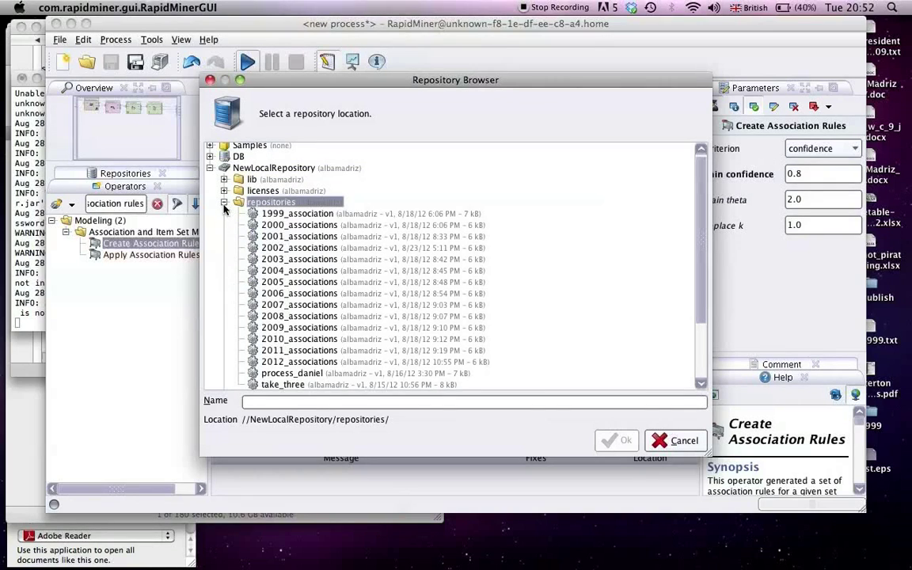
left_click(281, 404)
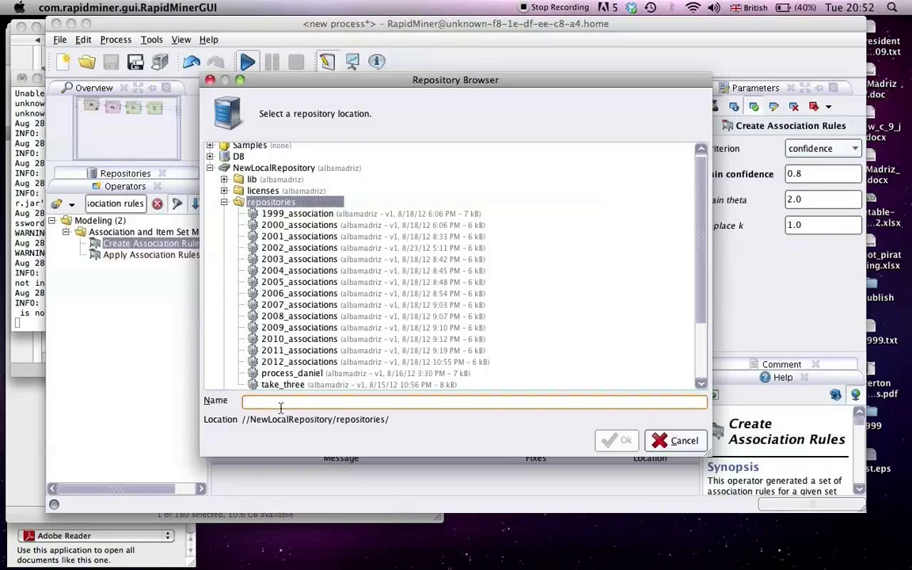
type("scree")
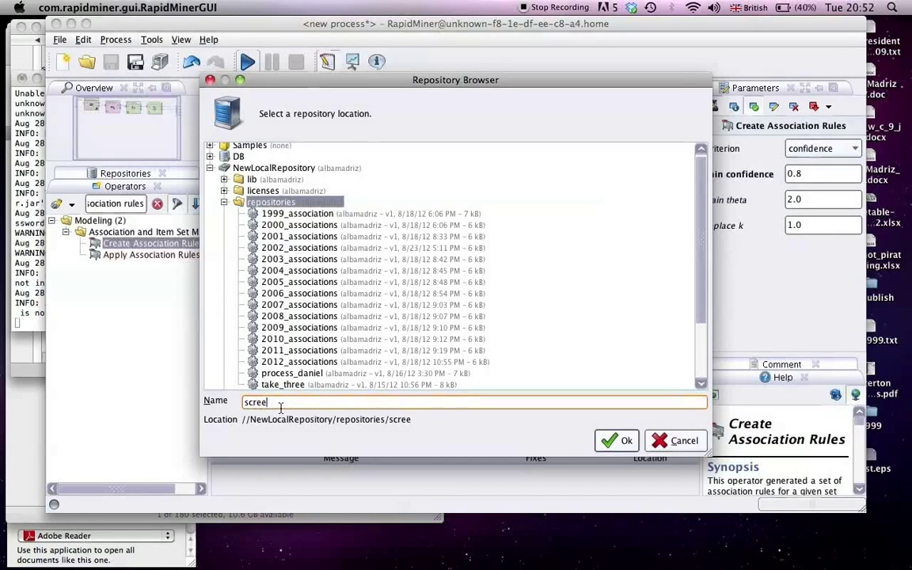
type("ncast")
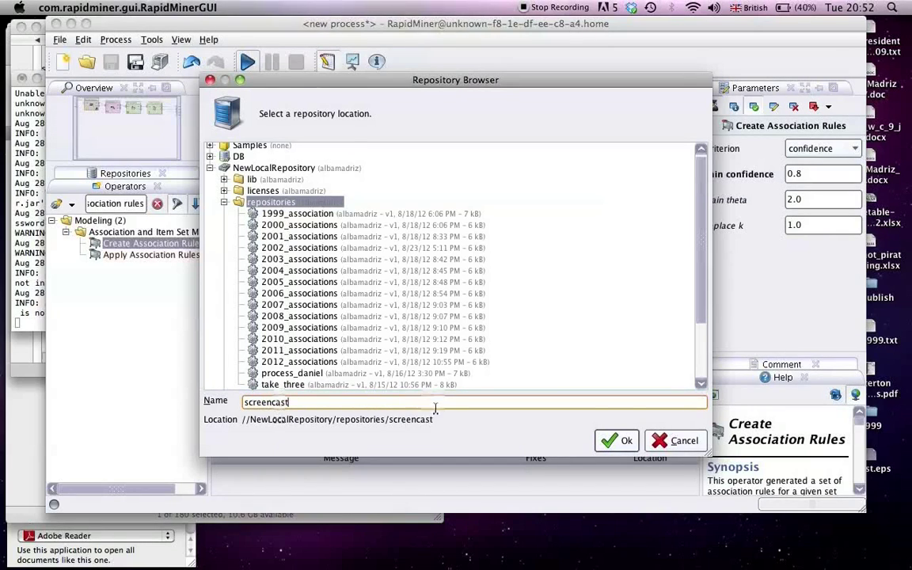
left_click(614, 443)
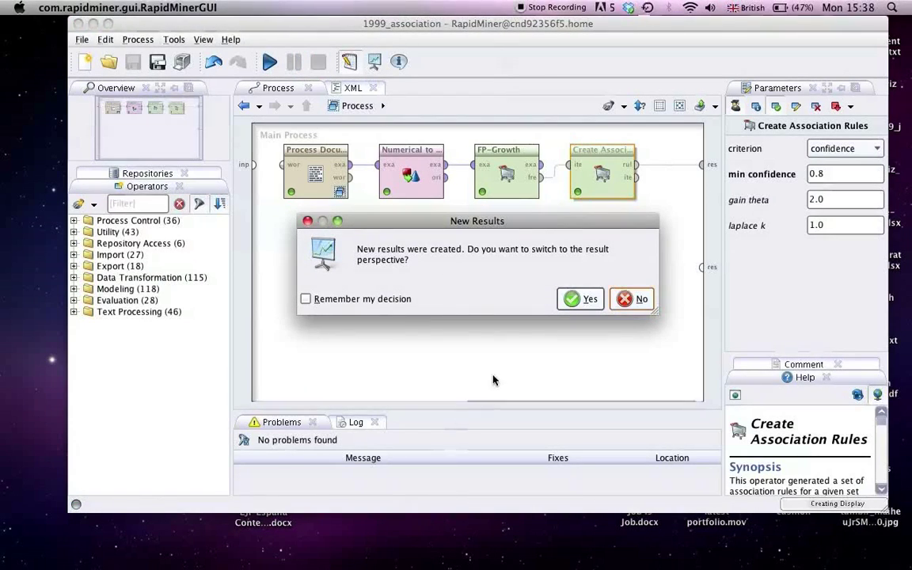
Switch to the result perspective and browse the table of generated association rules.
left_click(572, 301)
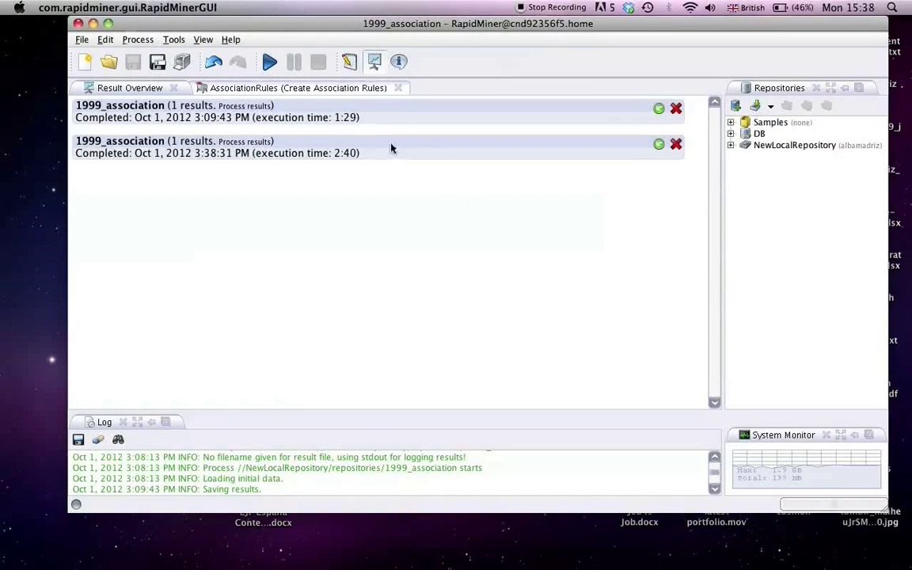
left_click(346, 89)
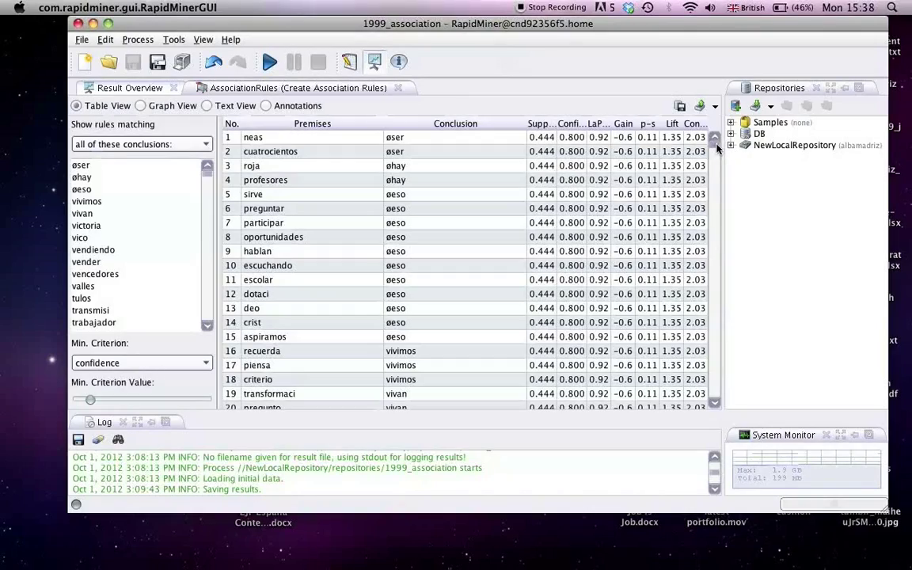
left_click_drag(718, 149, 577, 304)
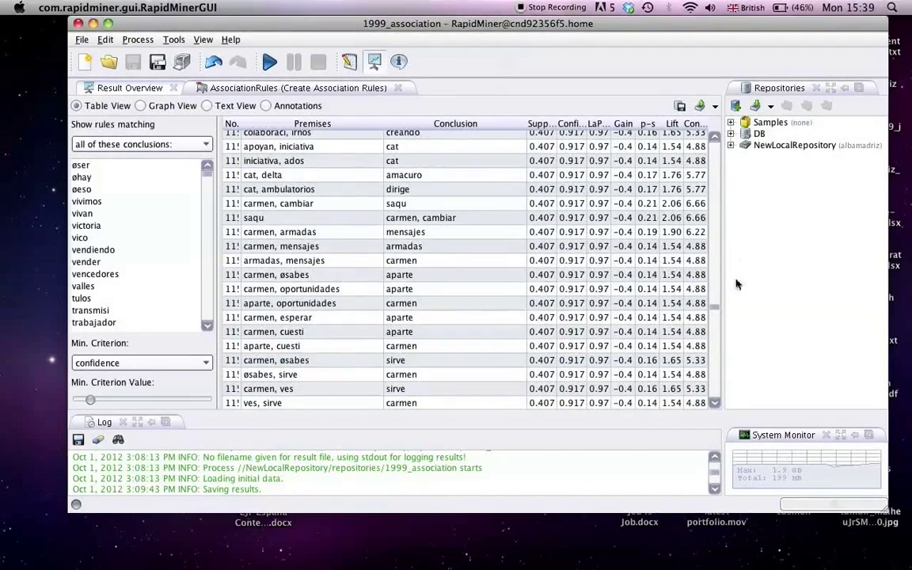
left_click_drag(717, 324, 719, 141)
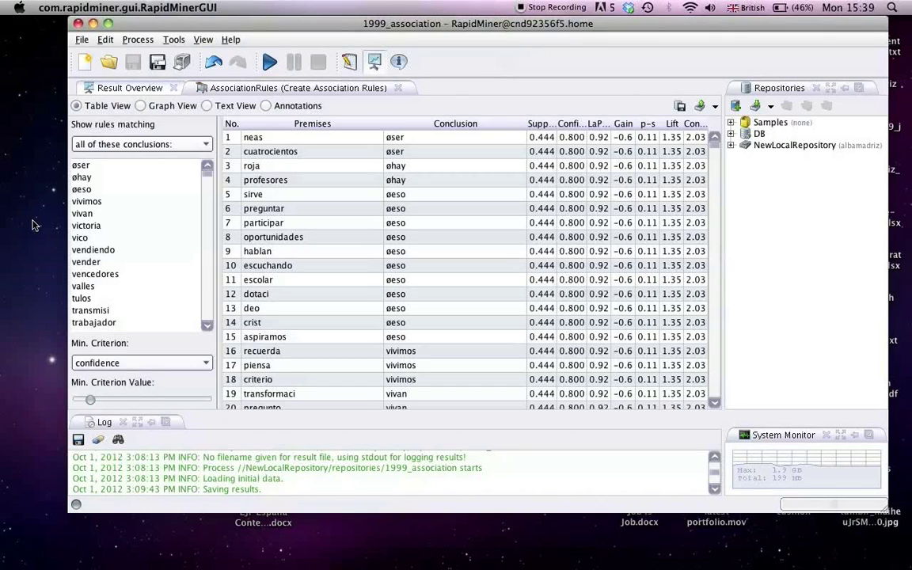
Show only the association rules that have transmisi as their conclusion.
left_click(105, 251)
left_click(92, 313)
scroll(127, 309, "down", 5)
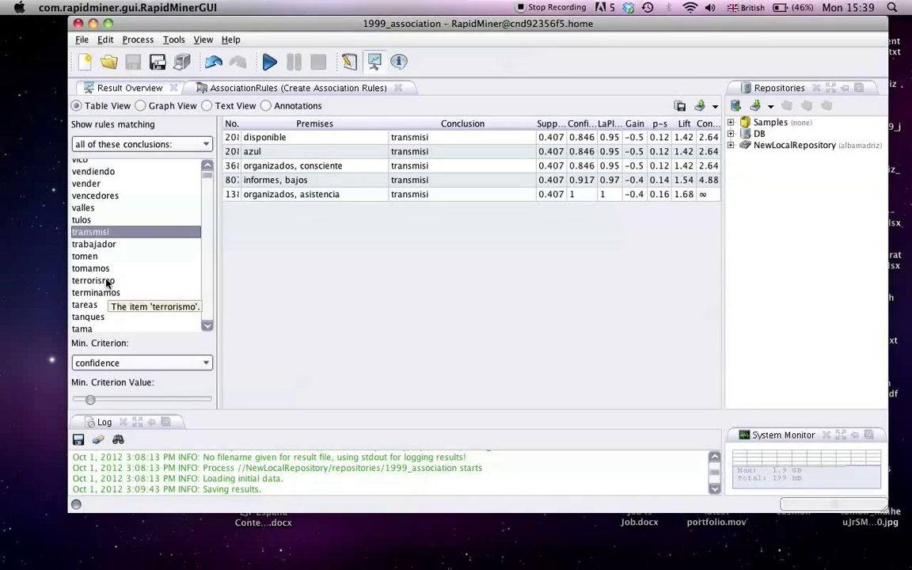
Show only the association rules concluding in terrorismo and examine their premises and confidence values.
left_click(108, 282)
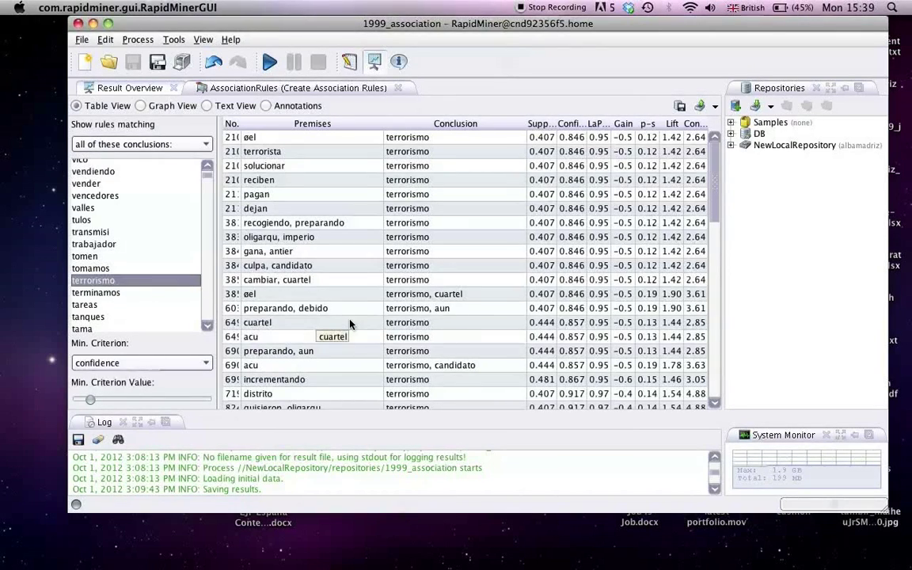
scroll(348, 325, "down", 3)
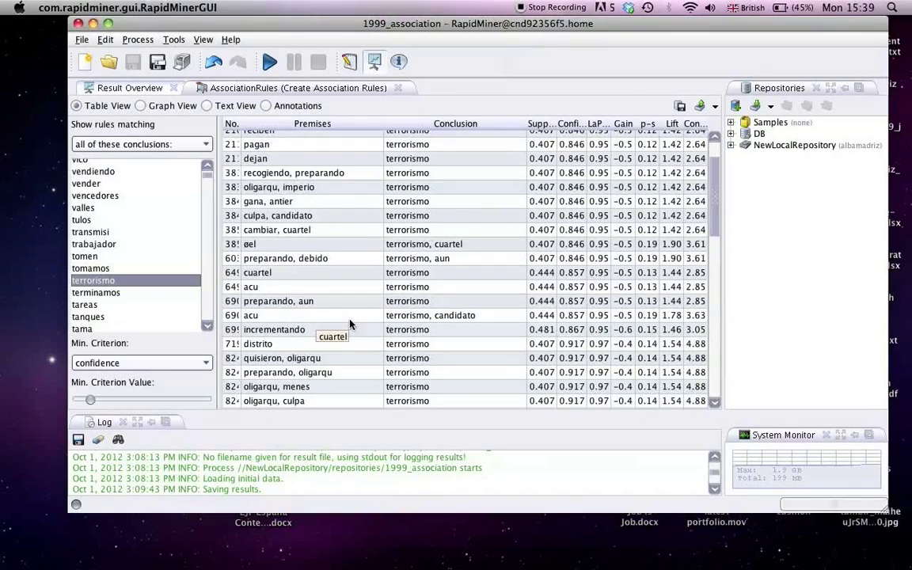
scroll(350, 324, "down", 2)
scroll(350, 324, "down", 4)
scroll(350, 324, "down", 2)
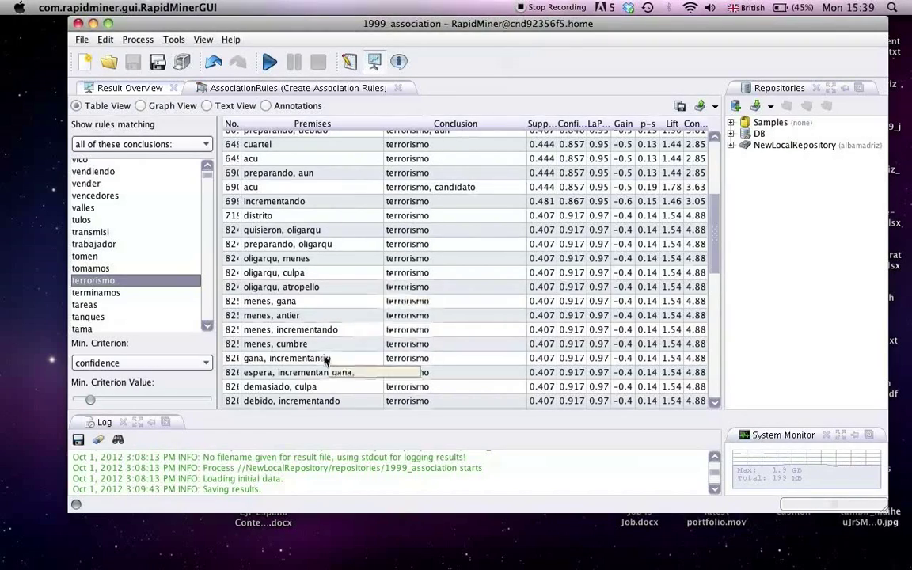
Examine the remaining rules concluding in terrorismo through the end of the table, highlighting the premises preparando, revocatorio.
scroll(321, 366, "down", 5)
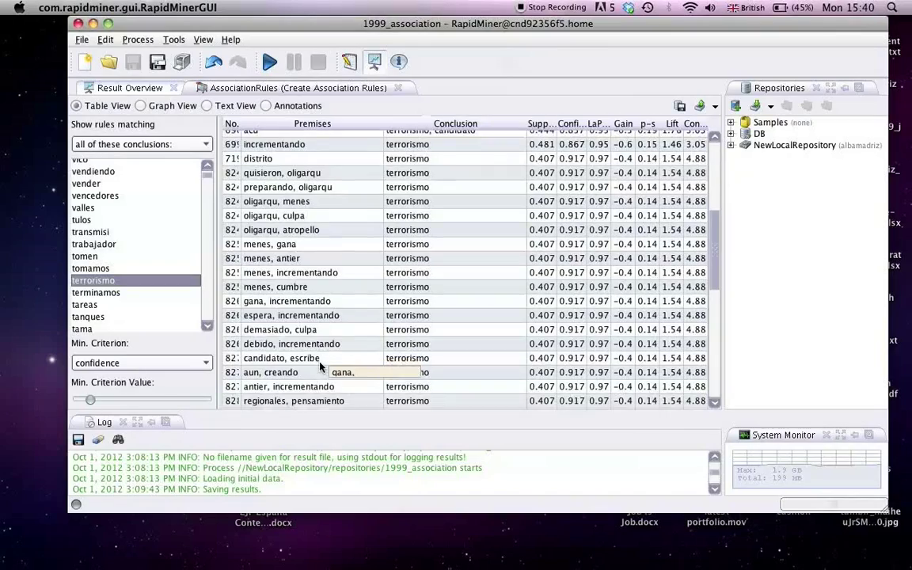
scroll(322, 367, "down", 1)
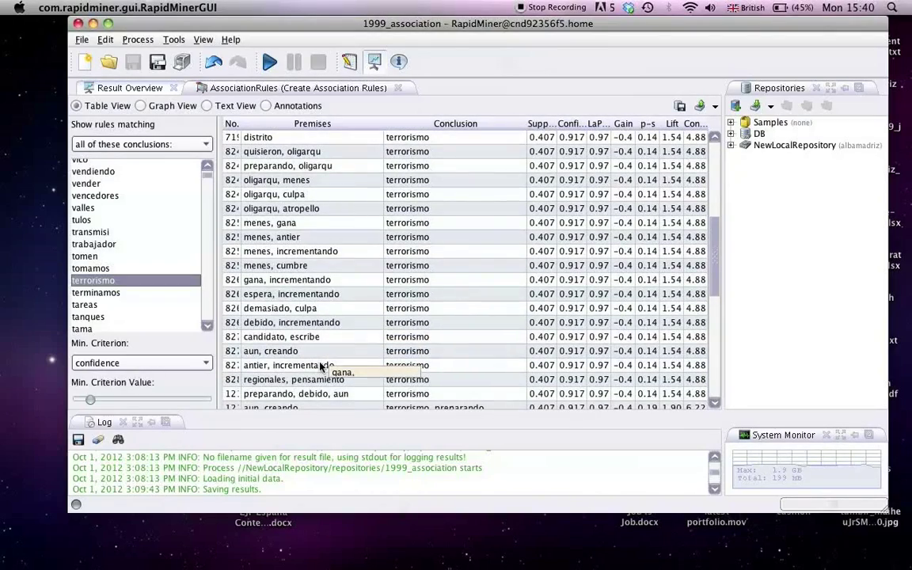
scroll(322, 367, "down", 3)
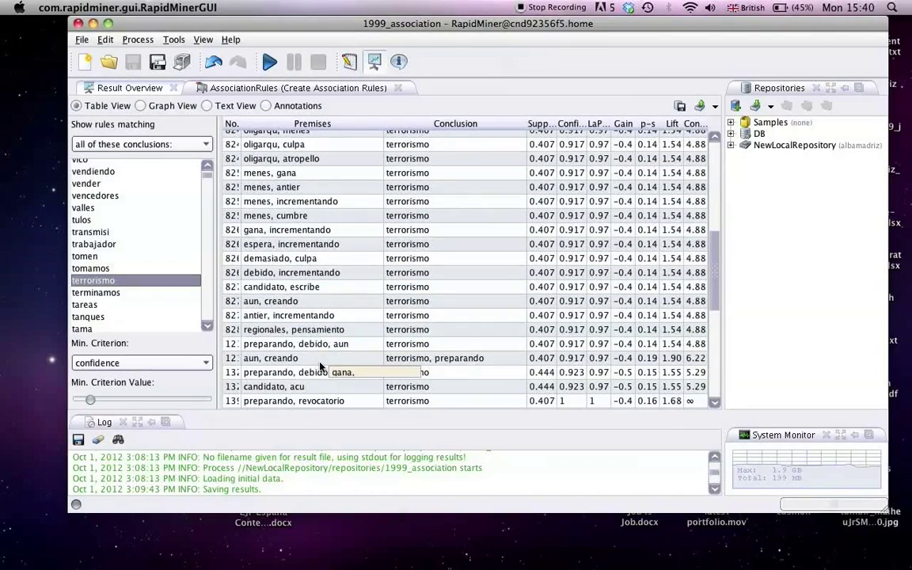
scroll(321, 367, "down", 1)
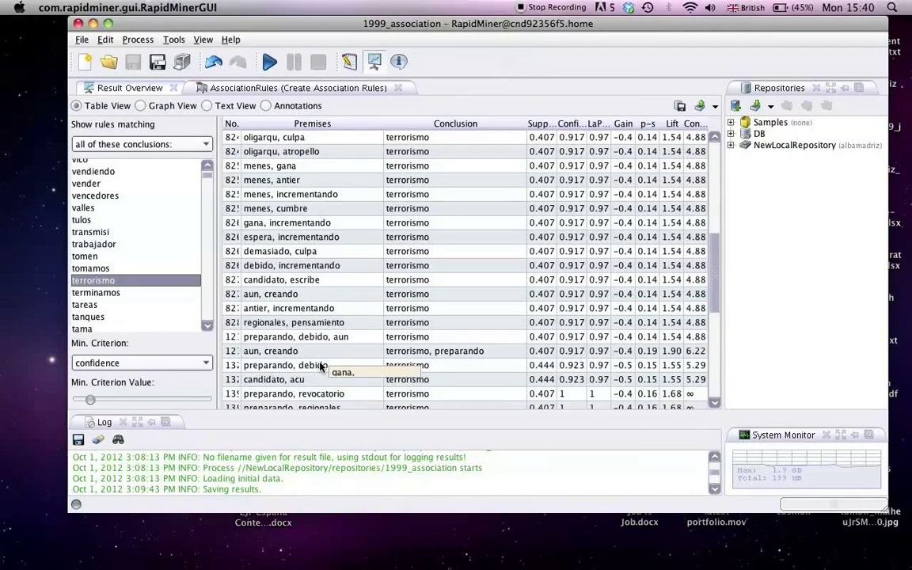
scroll(318, 370, "down", 1)
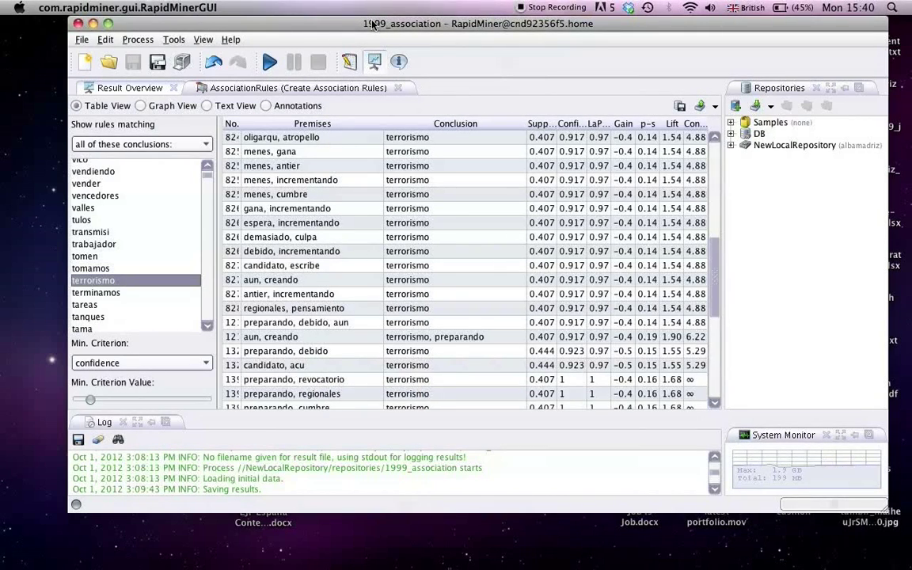
left_click(275, 383)
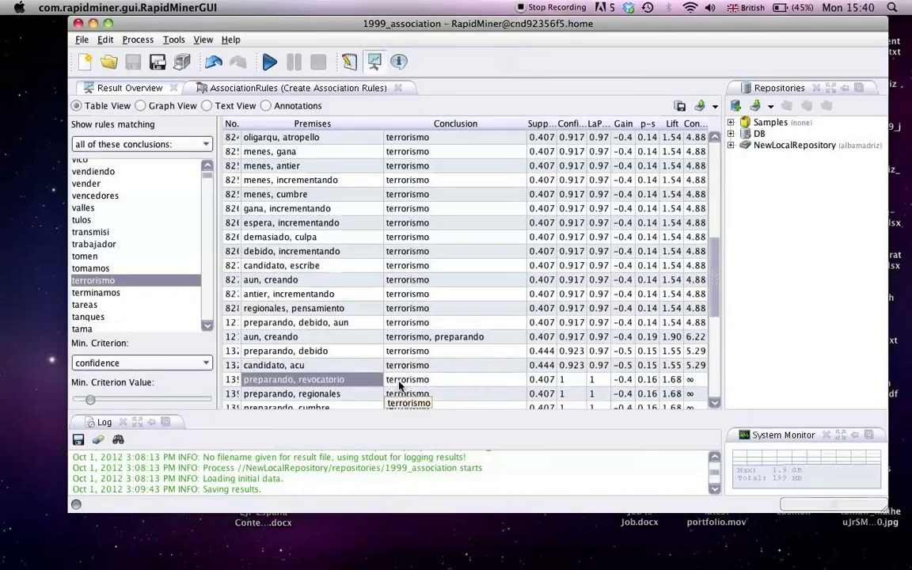
scroll(363, 381, "down", 3)
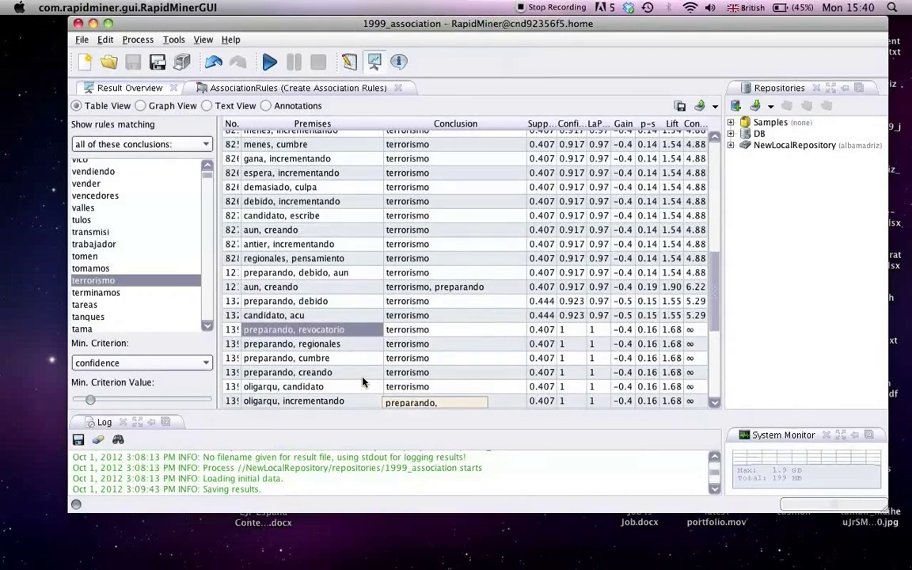
scroll(353, 356, "down", 5)
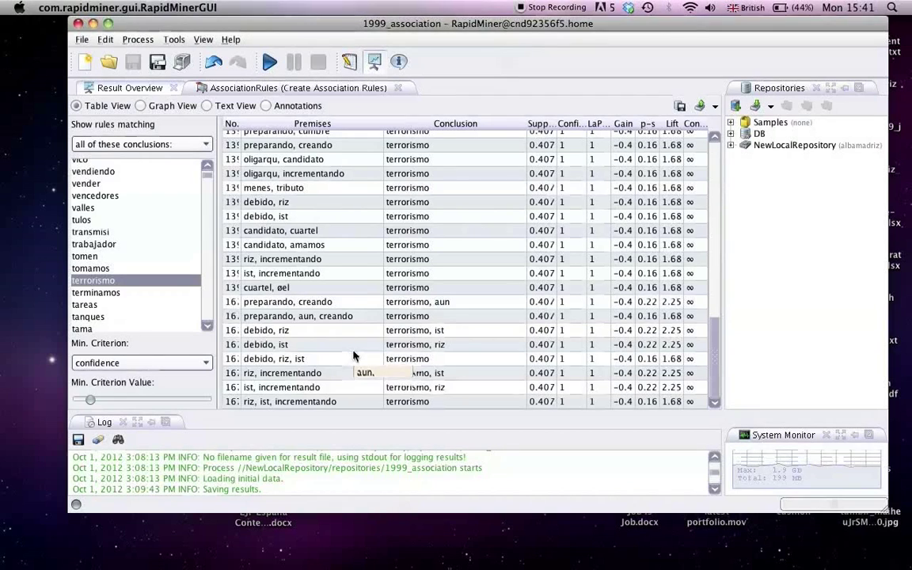
scroll(140, 288, "down", 2)
Show only the association rules concluding in oligarqu and look through their premises and confidence values.
scroll(140, 288, "up", 5)
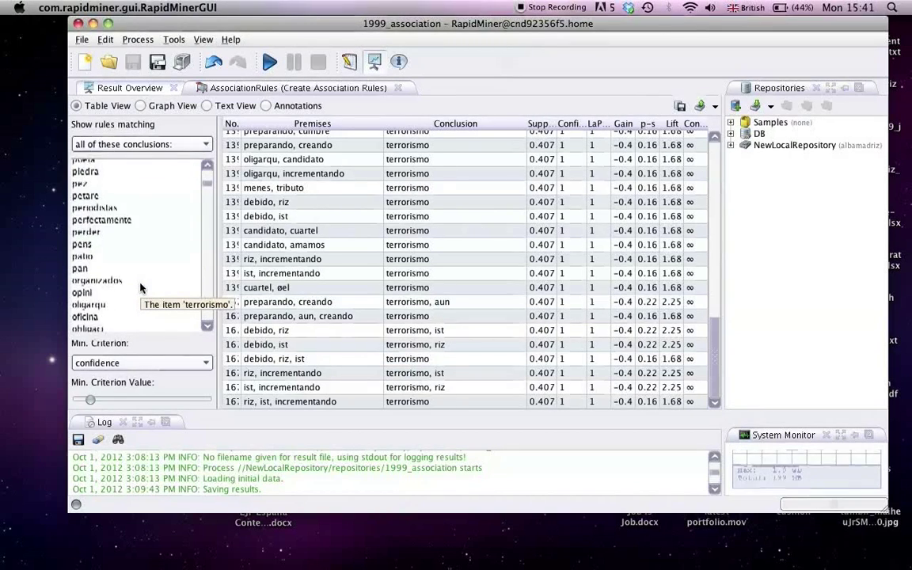
left_click(101, 306)
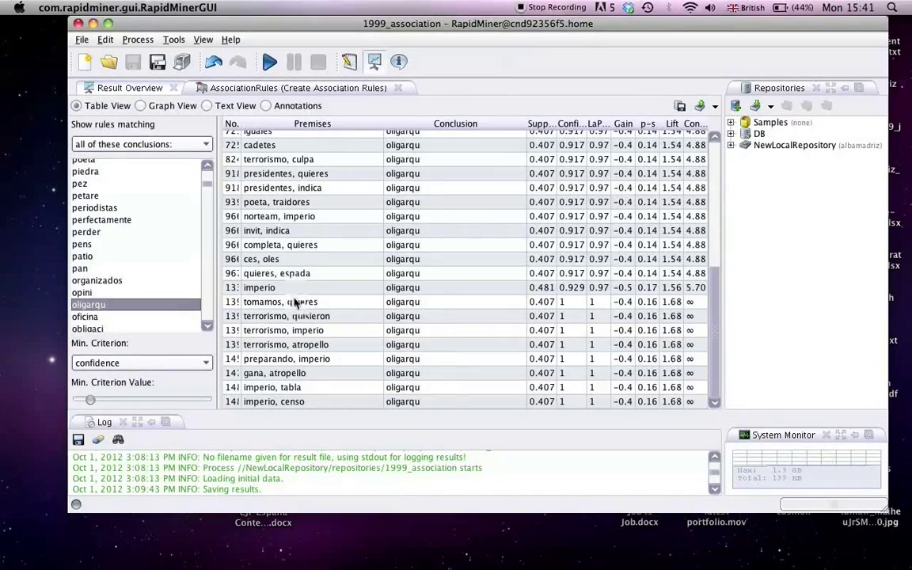
scroll(290, 305, "up", 4)
scroll(290, 315, "up", 5)
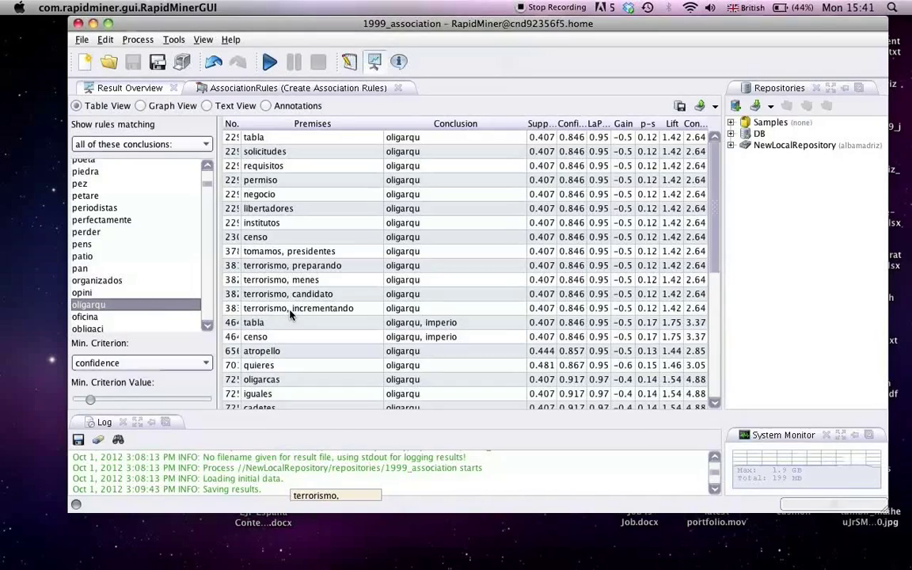
scroll(290, 315, "down", 2)
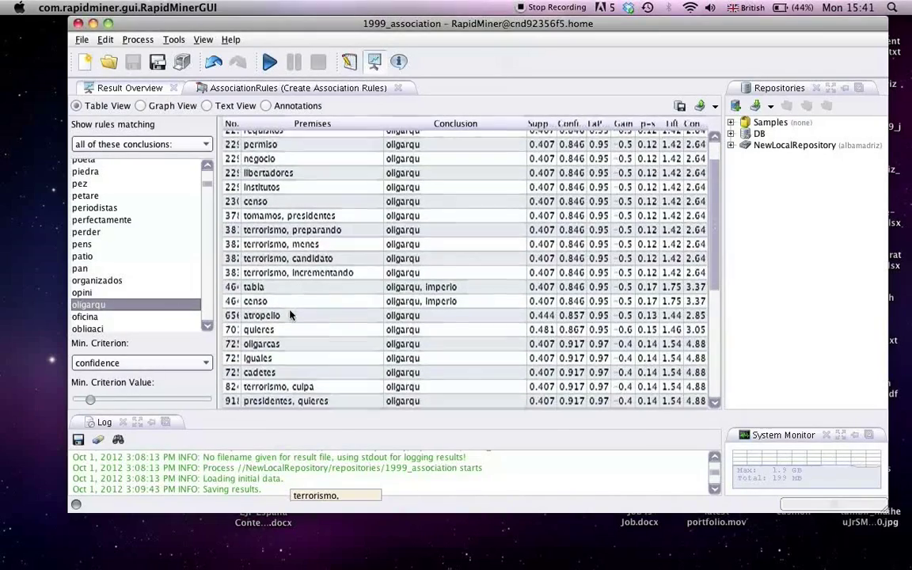
scroll(290, 314, "down", 3)
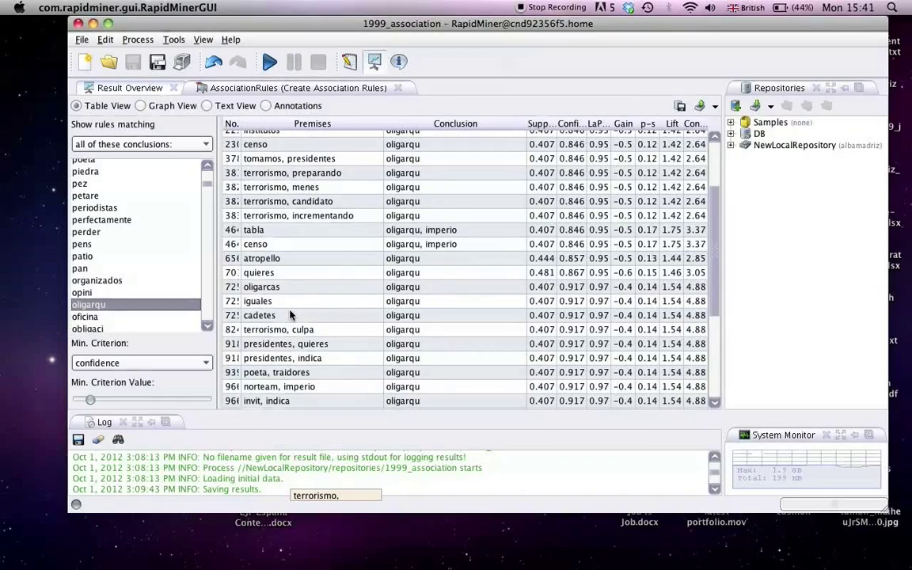
scroll(290, 314, "down", 1)
scroll(290, 314, "down", 1)
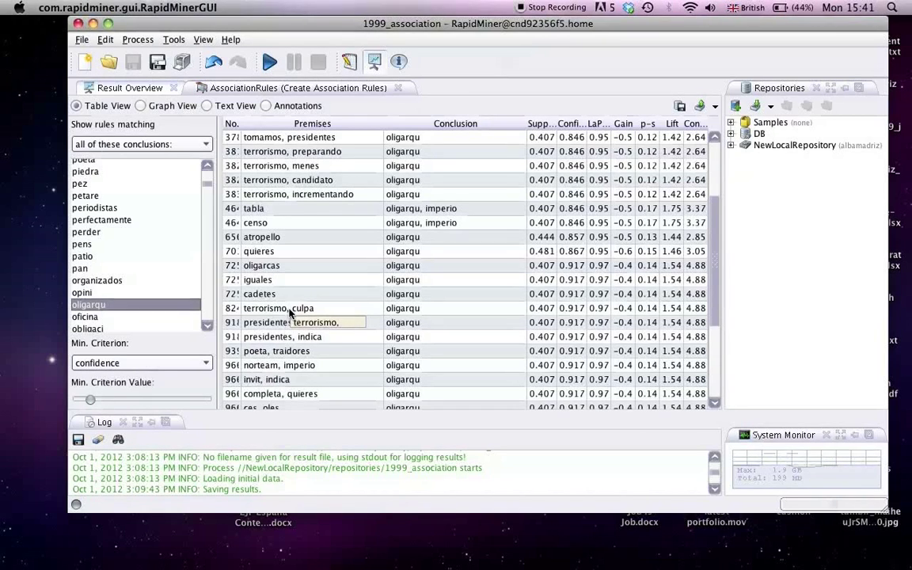
Highlight and examine the oligarqu rules whose premises are terrorismo, culpa and norteam, imperio.
left_click(289, 313)
left_click(398, 312)
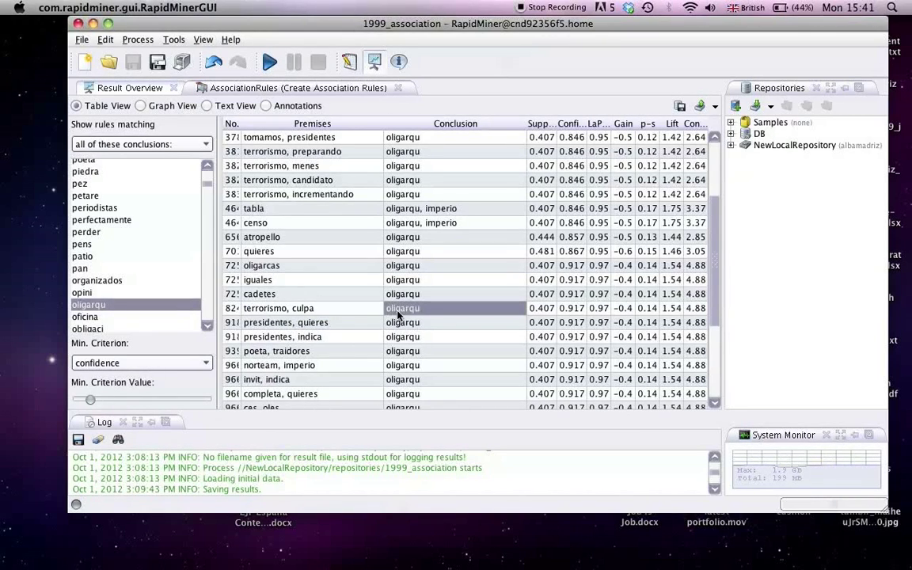
left_click(353, 314)
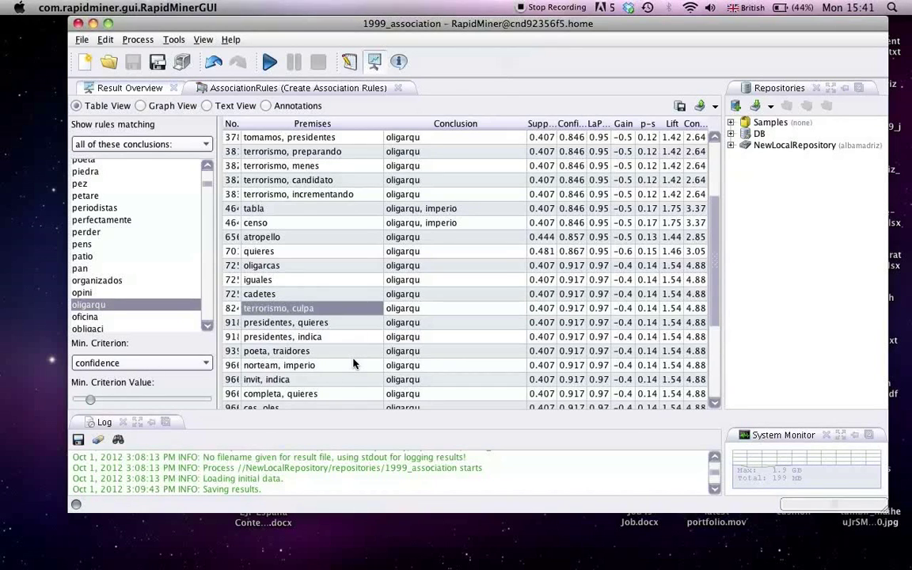
scroll(353, 363, "down", 1)
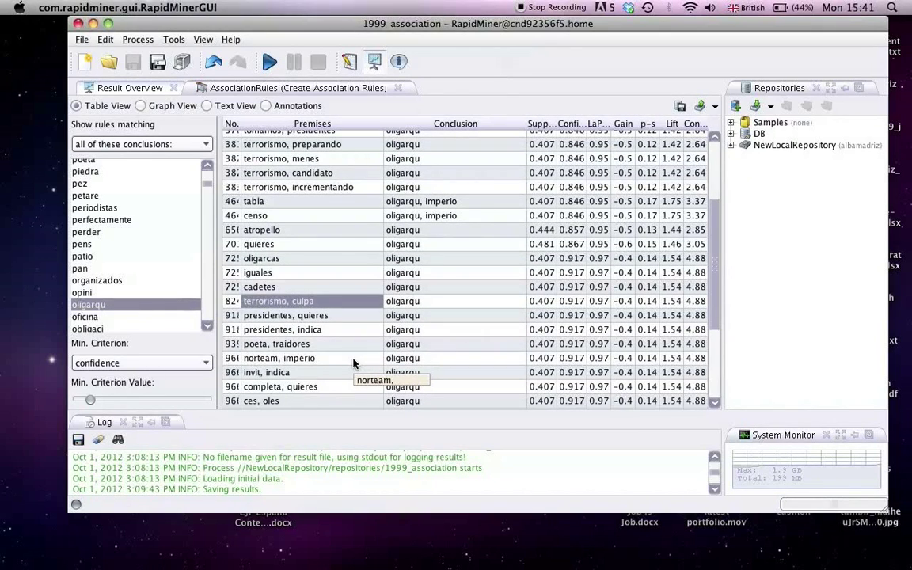
left_click(354, 361)
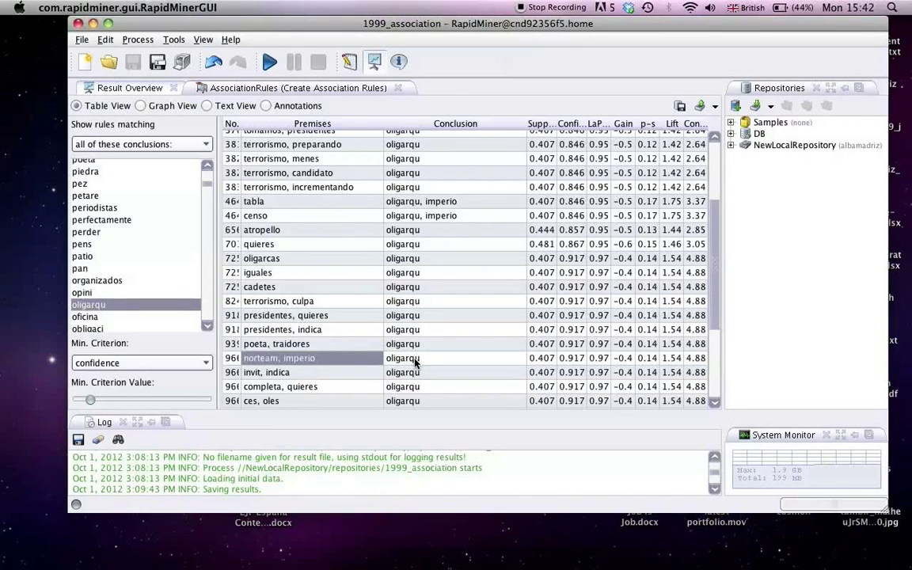
left_click(403, 361)
left_click(353, 361)
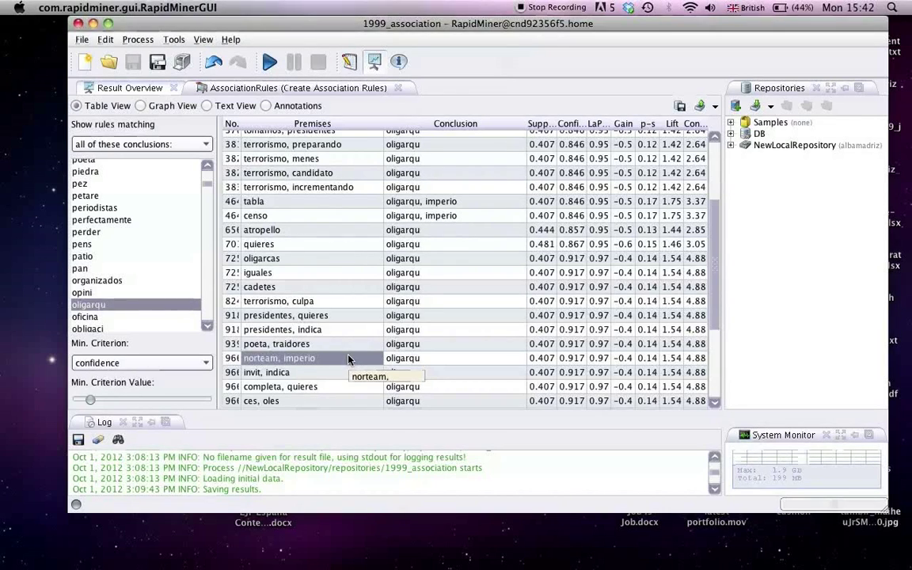
Show only the association rules concluding in cvg and view them from the first rule.
scroll(119, 302, "down", 2)
scroll(119, 302, "down", 10)
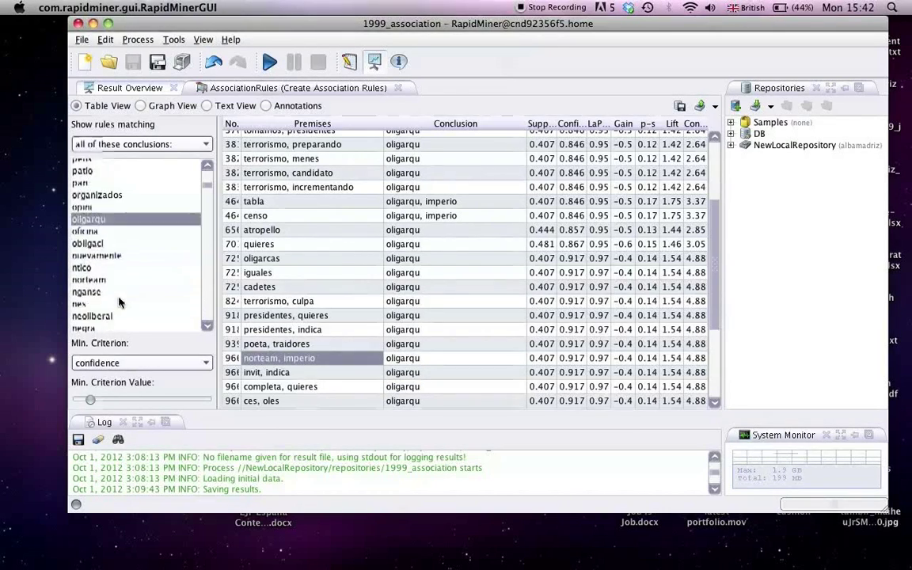
left_click(81, 277)
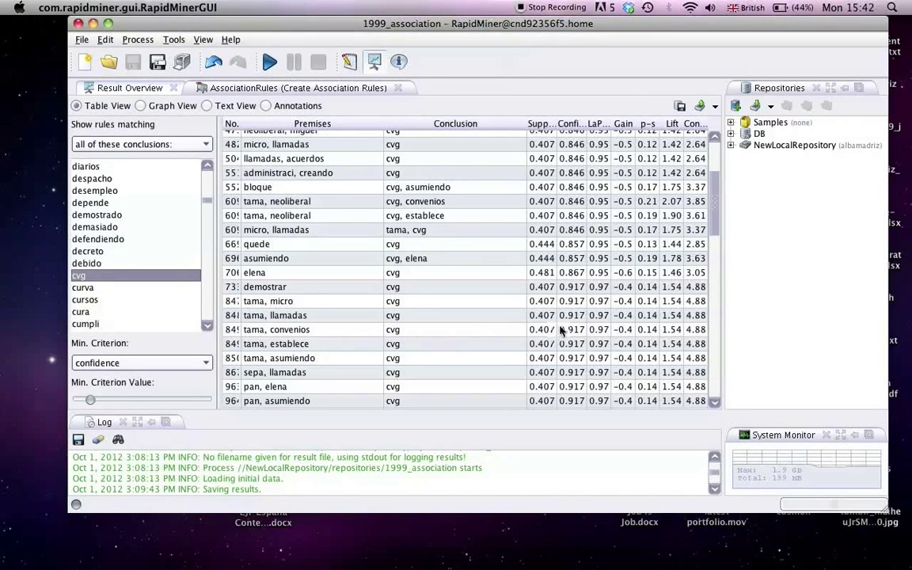
scroll(554, 336, "up", 4)
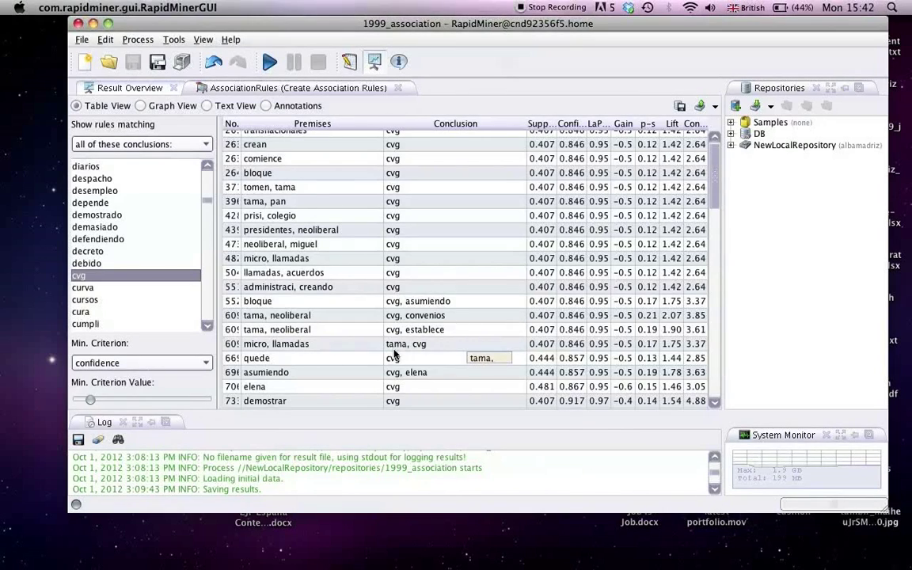
scroll(396, 354, "up", 1)
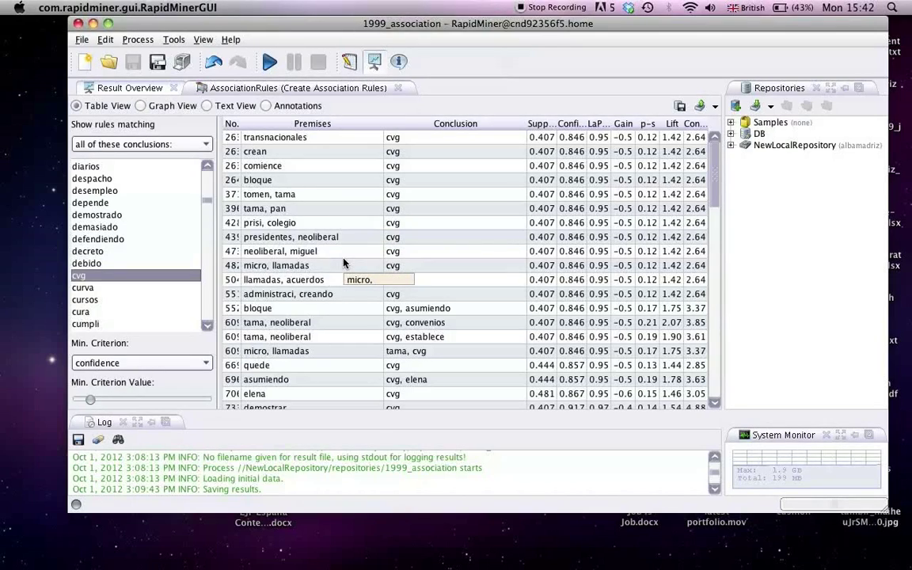
Examine the higher-confidence cvg rules, highlighting the one with the premises neoliberal, convenios.
scroll(343, 263, "down", 3)
scroll(344, 263, "down", 6)
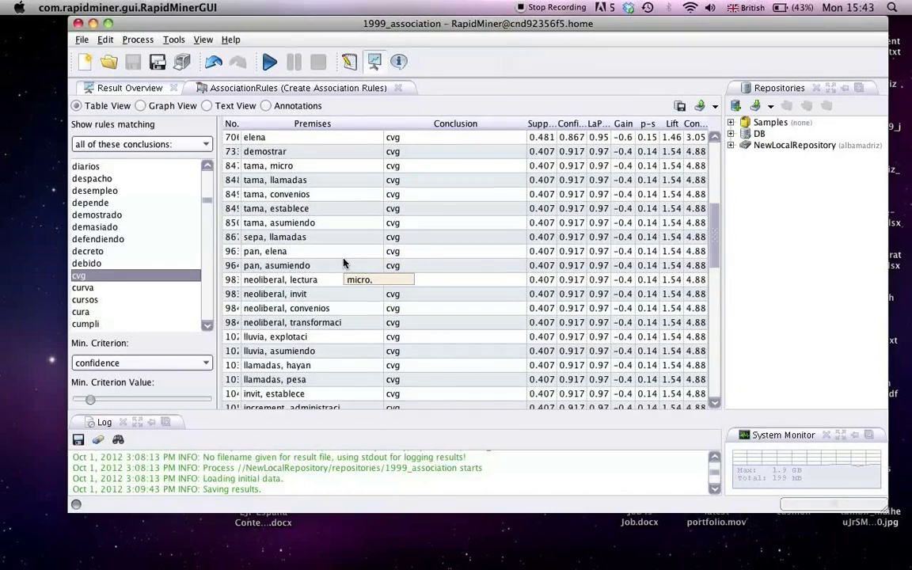
left_click(324, 308)
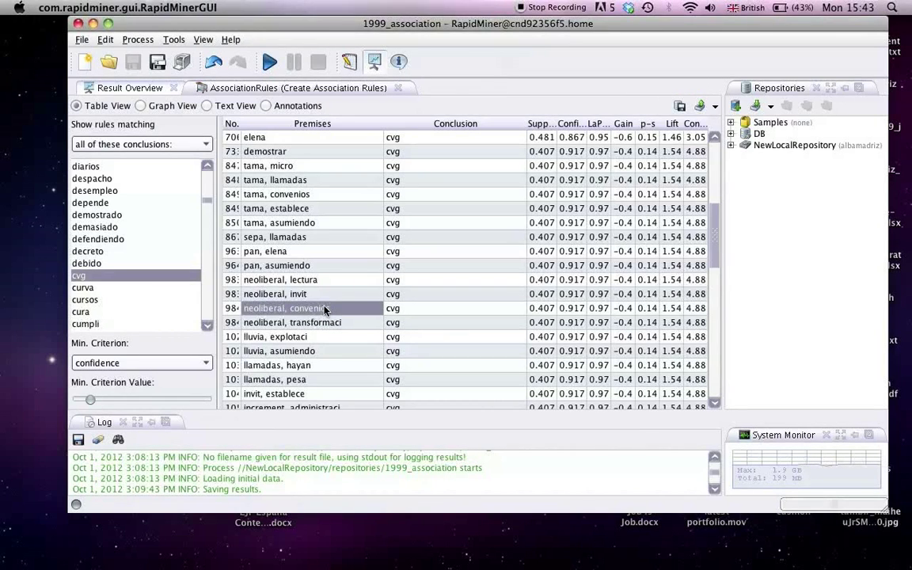
scroll(377, 323, "down", 5)
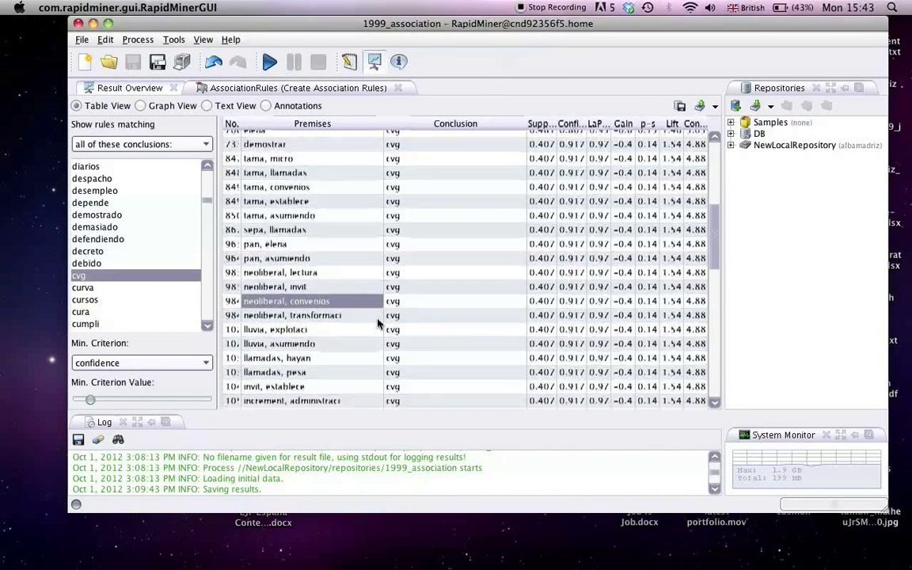
scroll(150, 321, "down", 5)
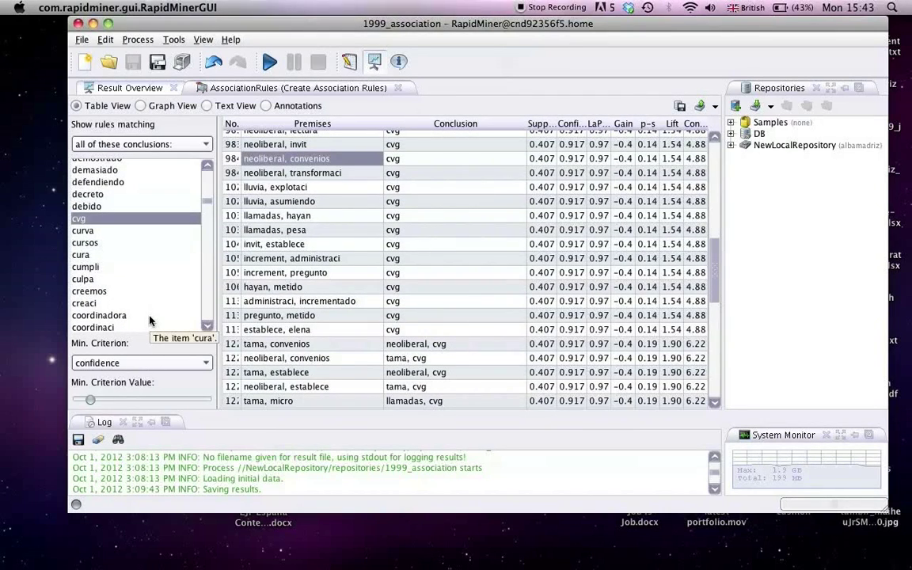
Find televisores among the available conclusions and show only the association rules that conclude in it.
scroll(151, 321, "down", 8)
scroll(150, 321, "down", 13)
scroll(150, 321, "down", 5)
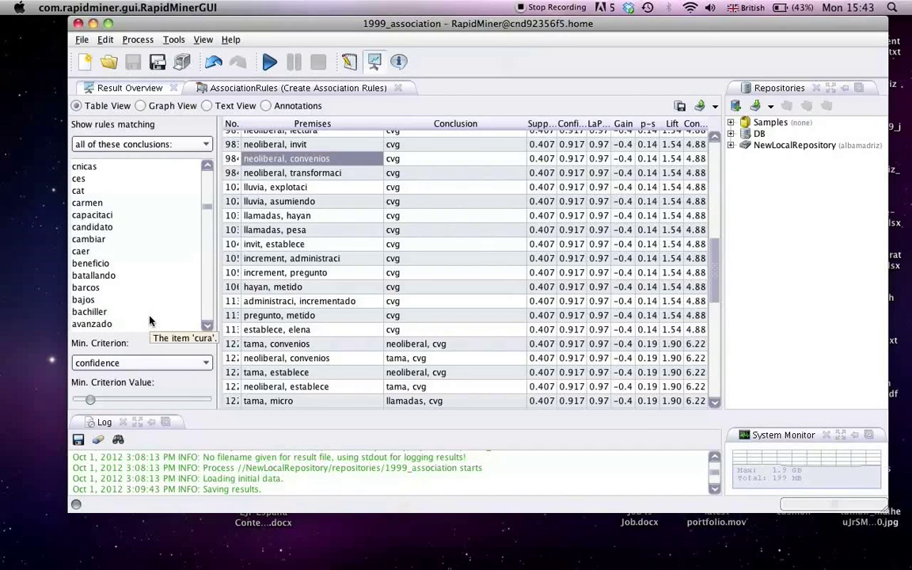
scroll(150, 321, "down", 1)
scroll(150, 321, "down", 7)
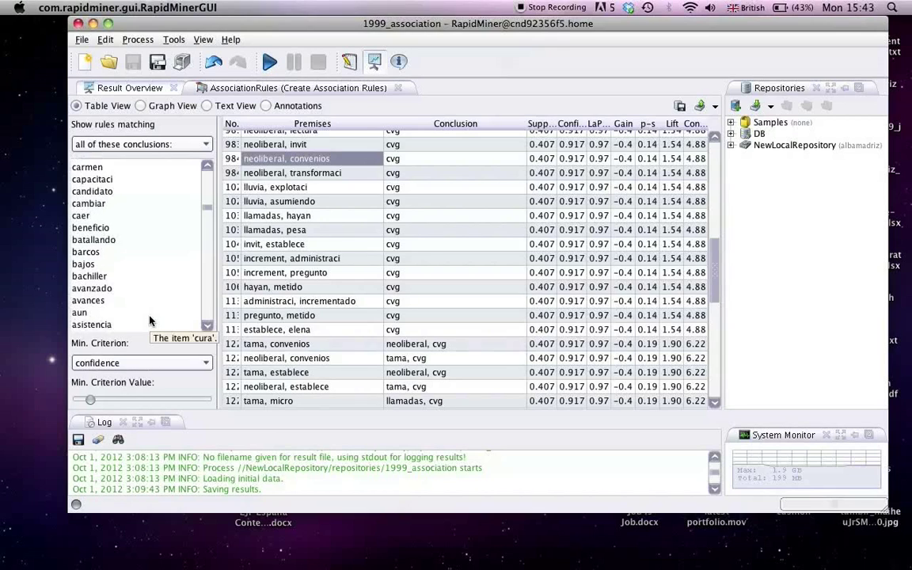
scroll(150, 321, "down", 3)
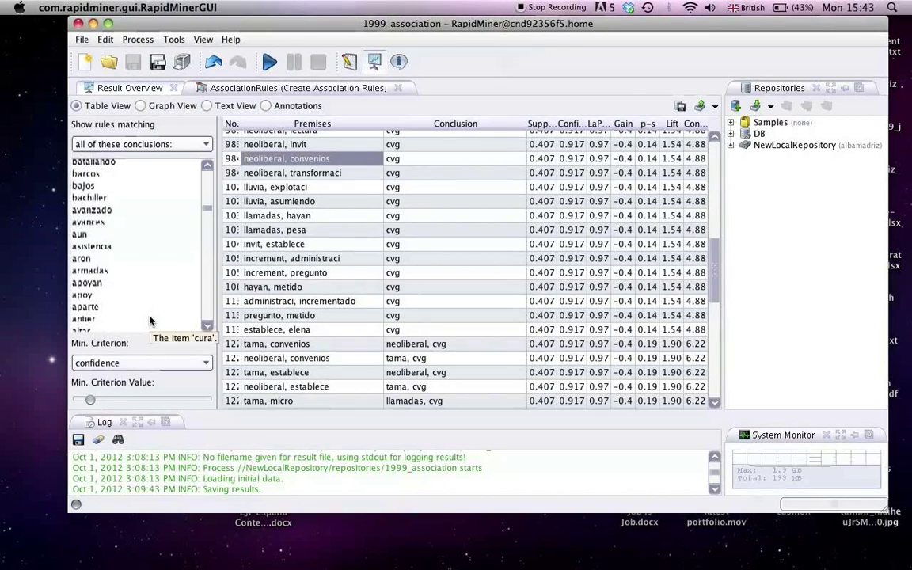
scroll(150, 320, "down", 5)
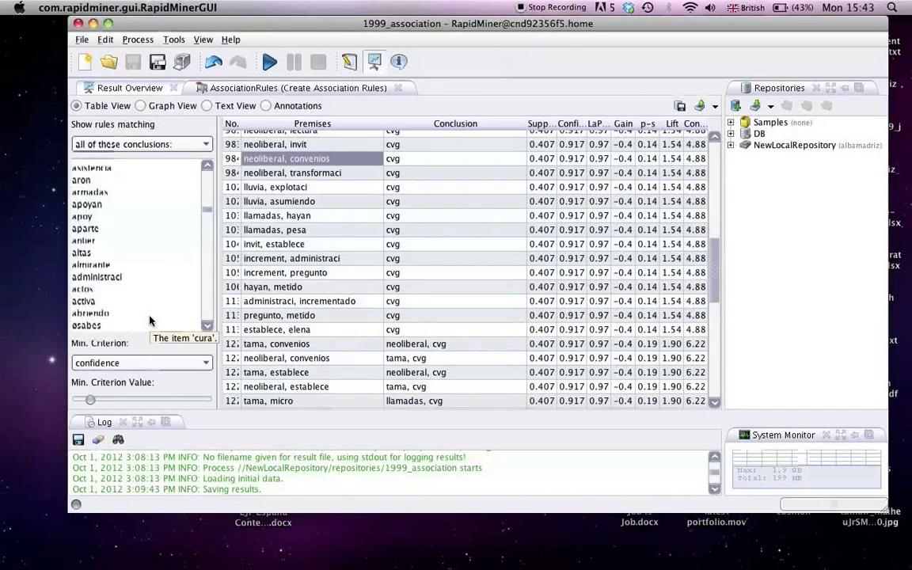
scroll(150, 321, "down", 2)
scroll(151, 321, "down", 8)
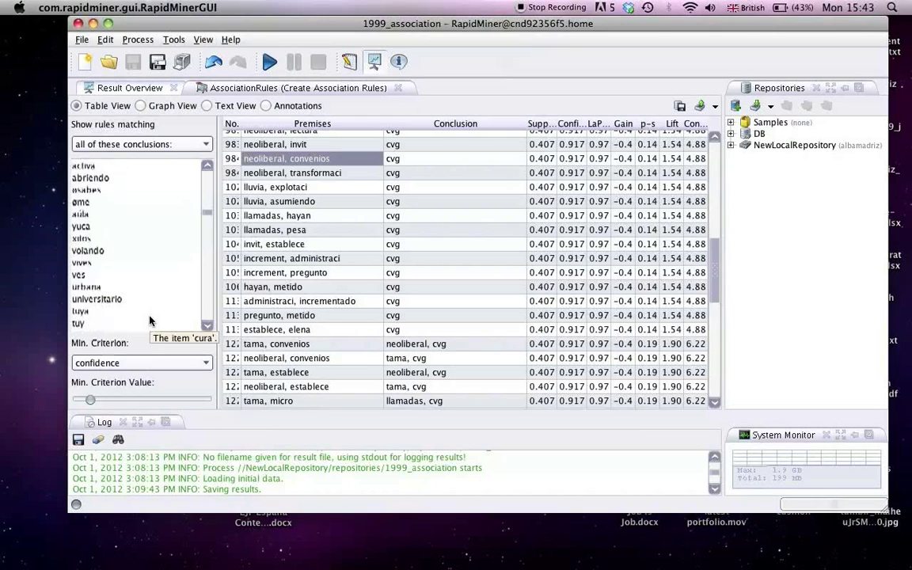
scroll(151, 321, "down", 8)
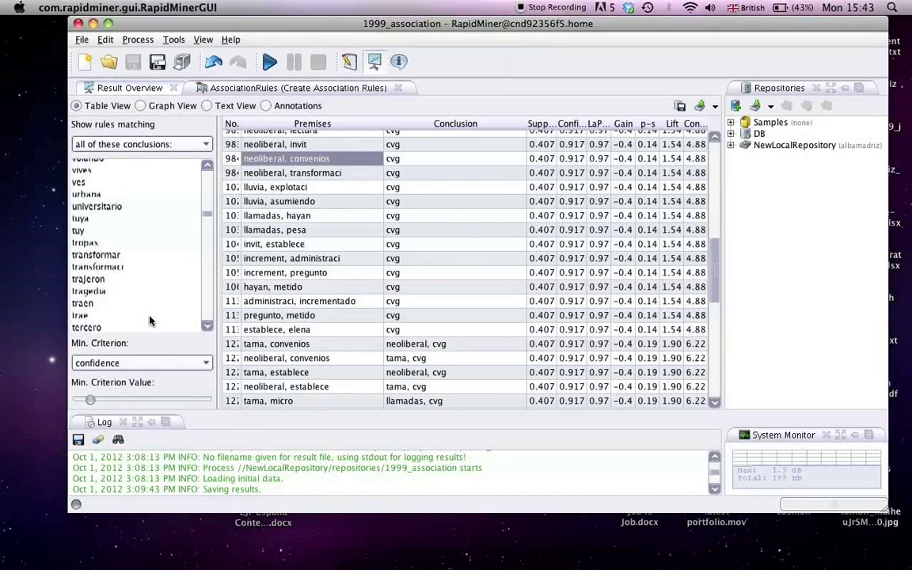
scroll(149, 321, "down", 9)
scroll(150, 321, "down", 6)
scroll(134, 283, "down", 8)
left_click(113, 273)
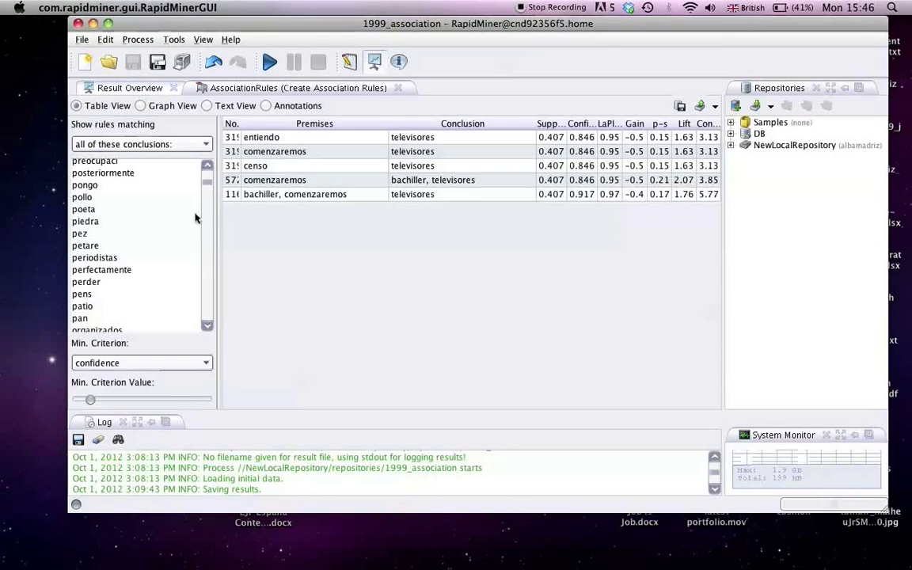
View the print and export options offered for the association rules without choosing any of them.
left_click(208, 187)
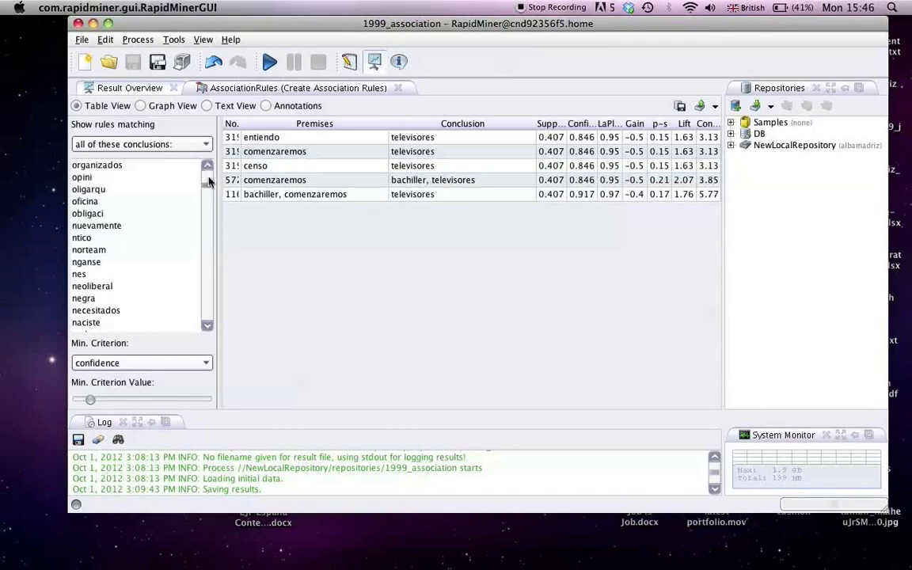
left_click_drag(208, 182, 208, 173)
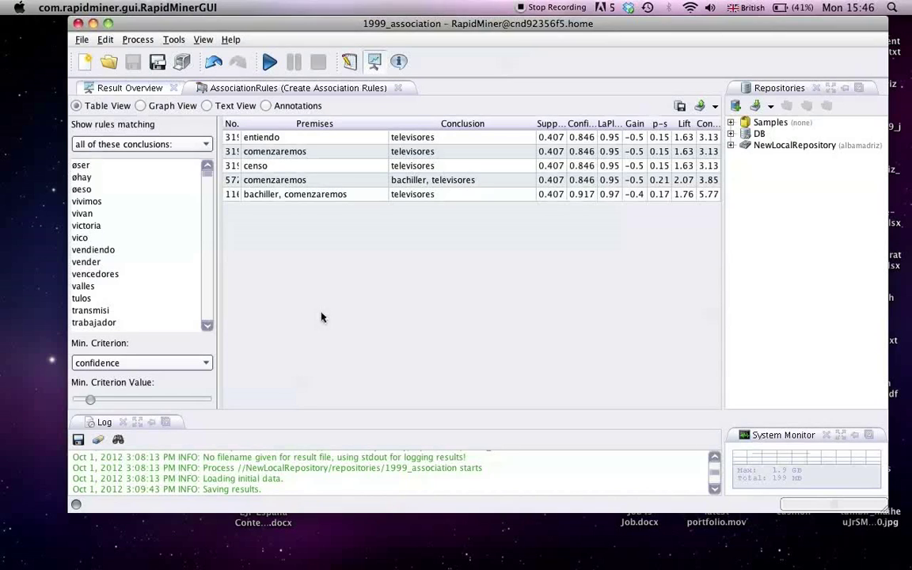
left_click(715, 108)
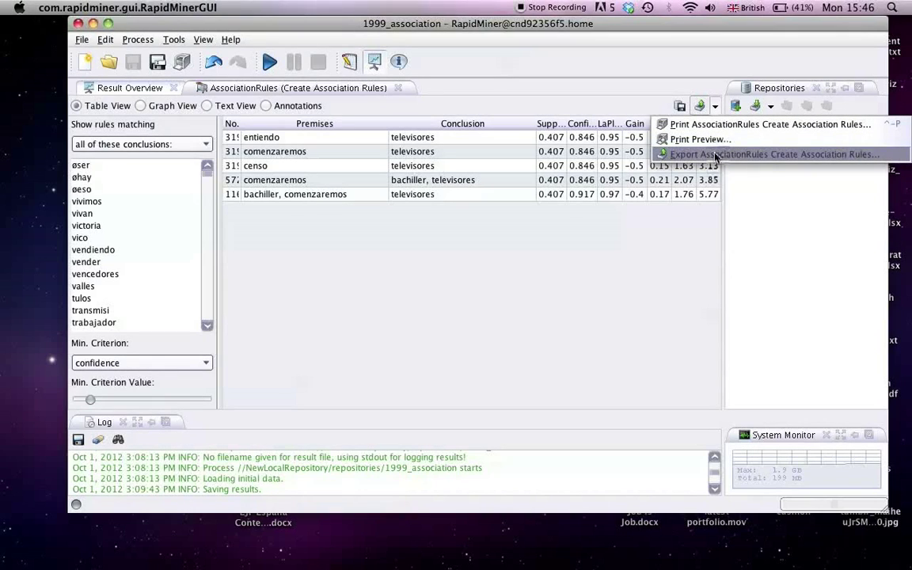
left_click(598, 396)
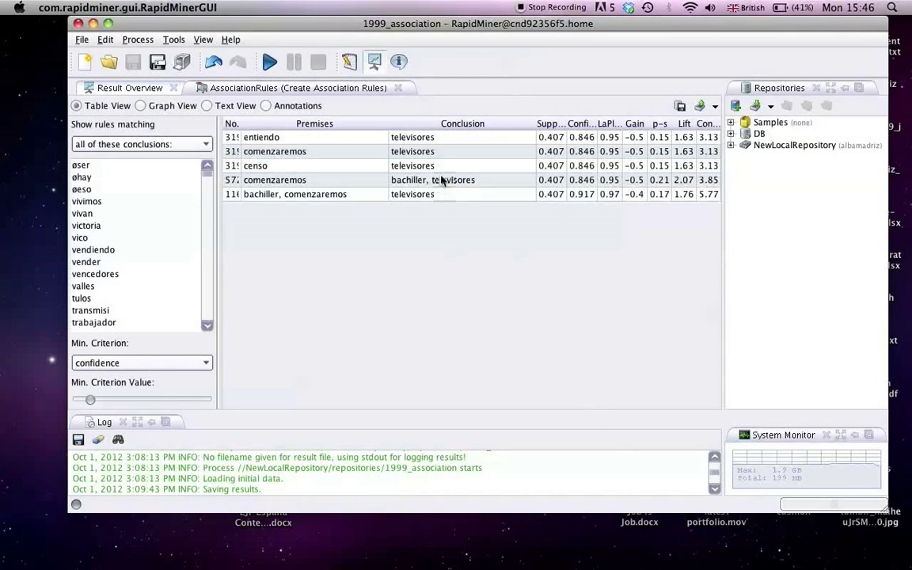